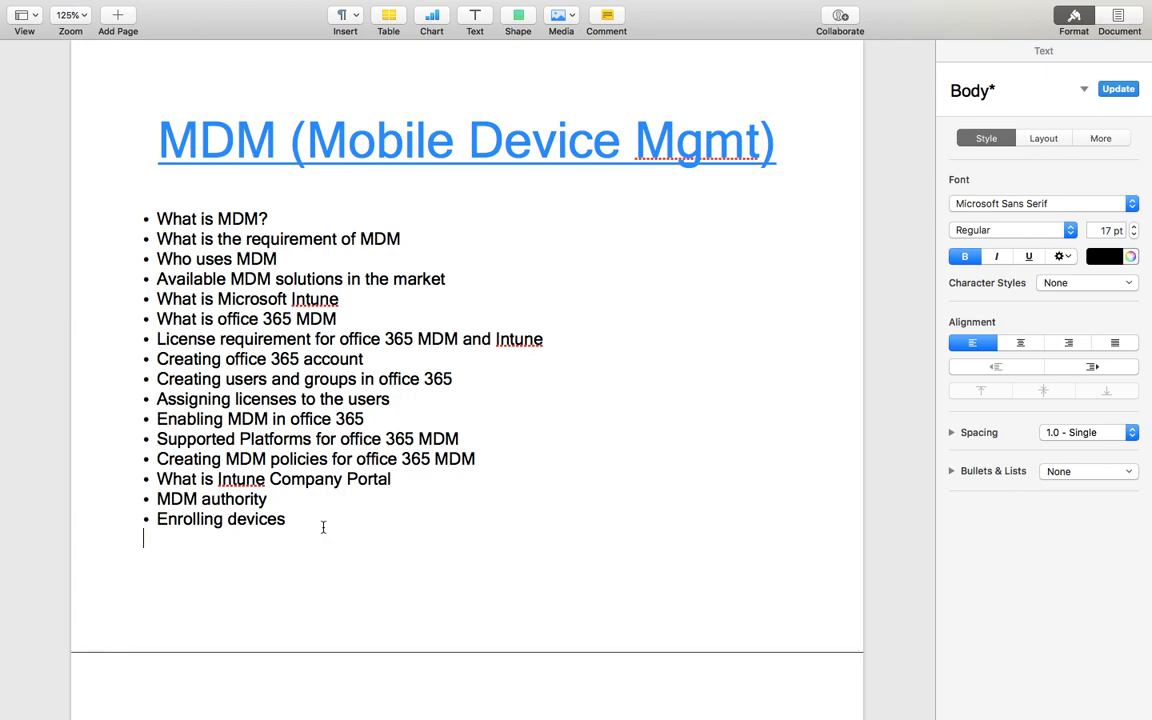
Scroll down to page two's 'What is MDM' and 'What is the requirement of MDM' paragraphs.
scroll(323, 527, down, 7)
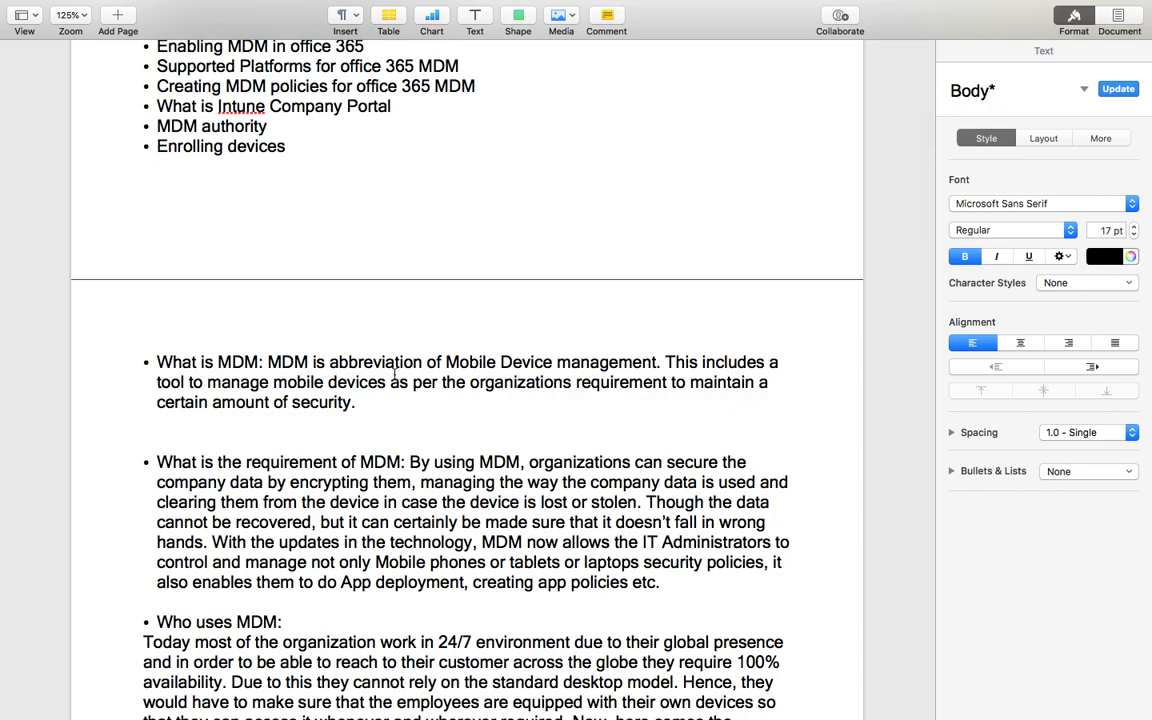
scroll(394, 372, up, 4)
scroll(394, 374, up, 2)
scroll(394, 372, down, 4)
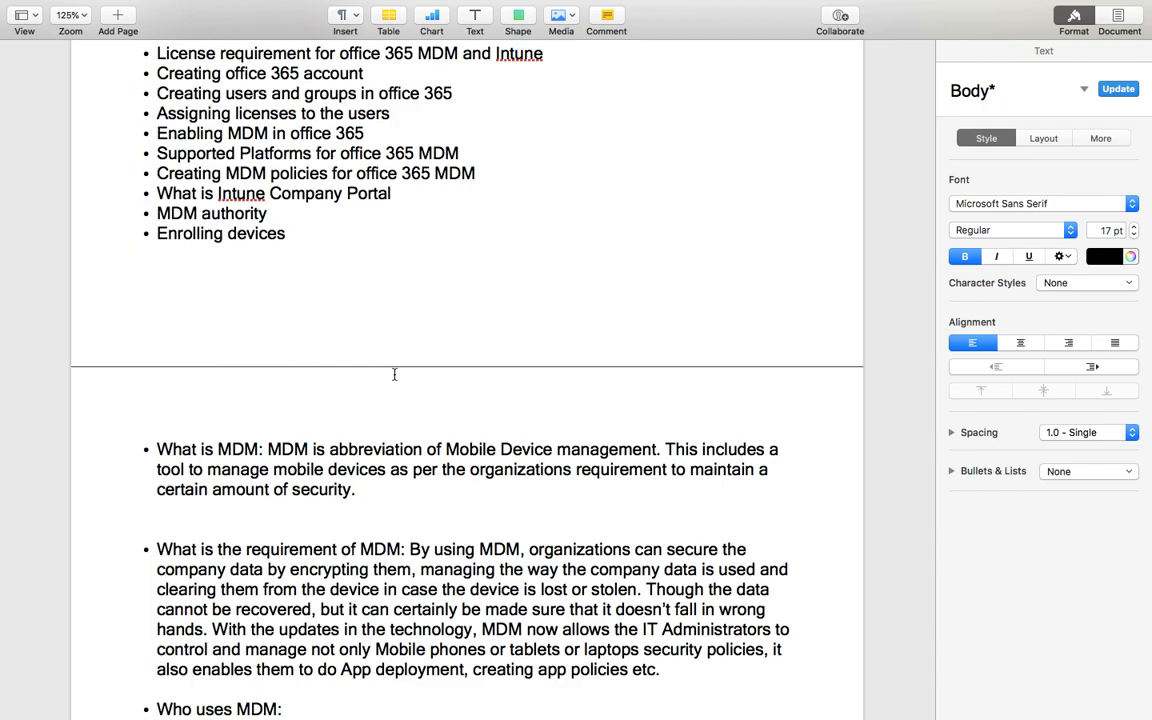
Scroll up to the 16-topic bullet list, then back down toward page two's explanations.
scroll(394, 374, up, 3)
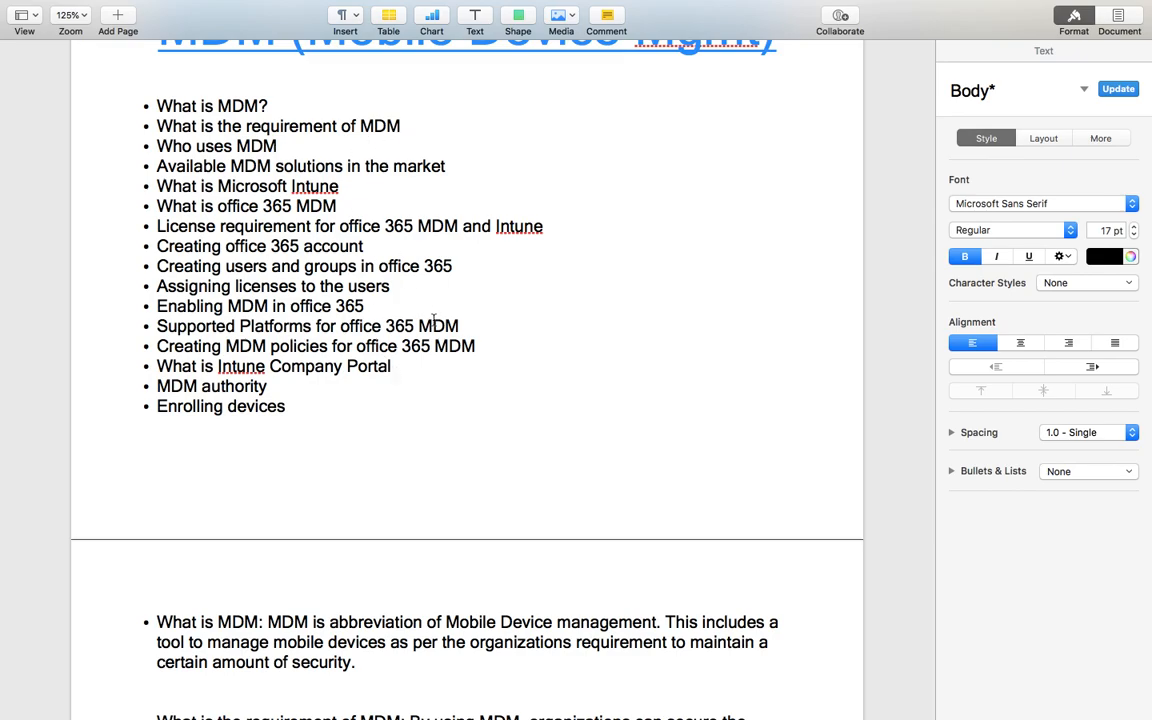
scroll(433, 319, down, 8)
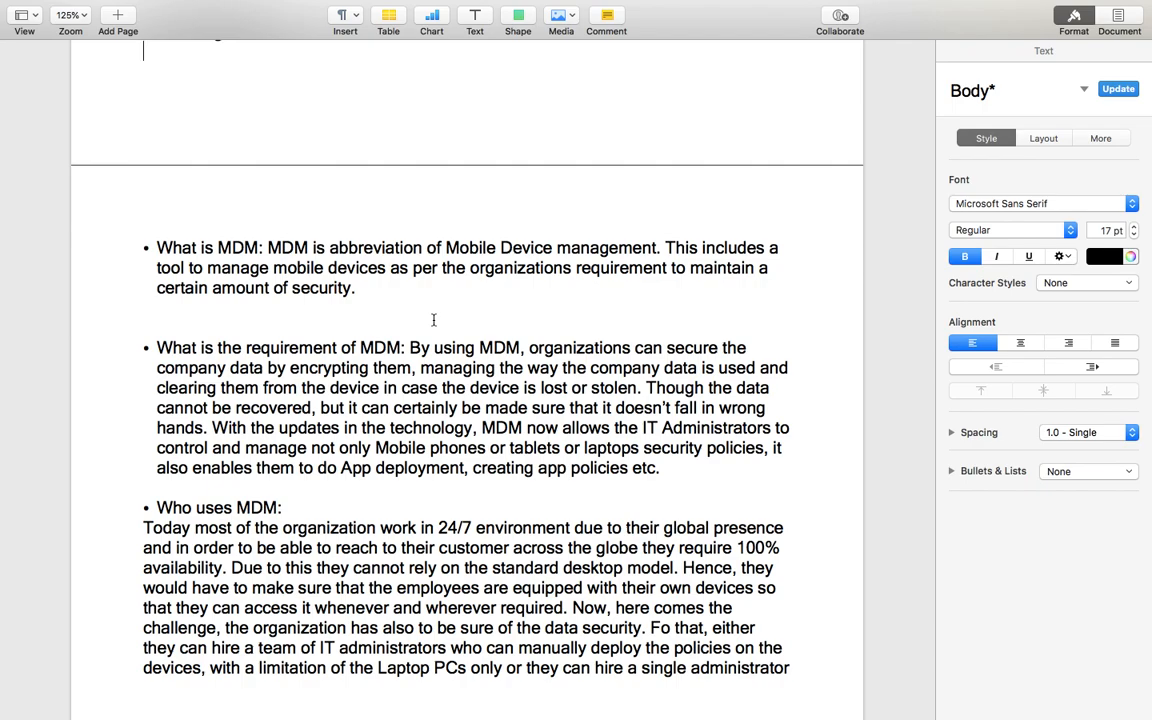
Read down through page two's MDM paragraphs, then scroll back up to the 'MDM (Mobile Device Mgmt)' title.
scroll(433, 319, down, 3)
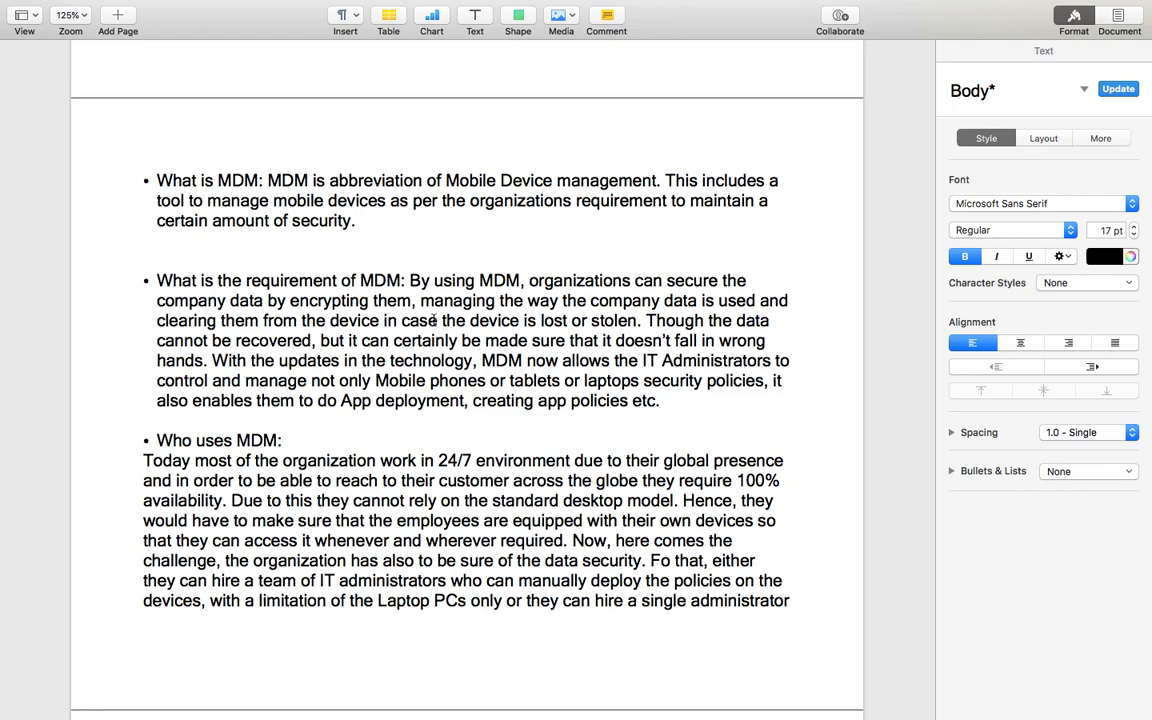
scroll(434, 320, down, 3)
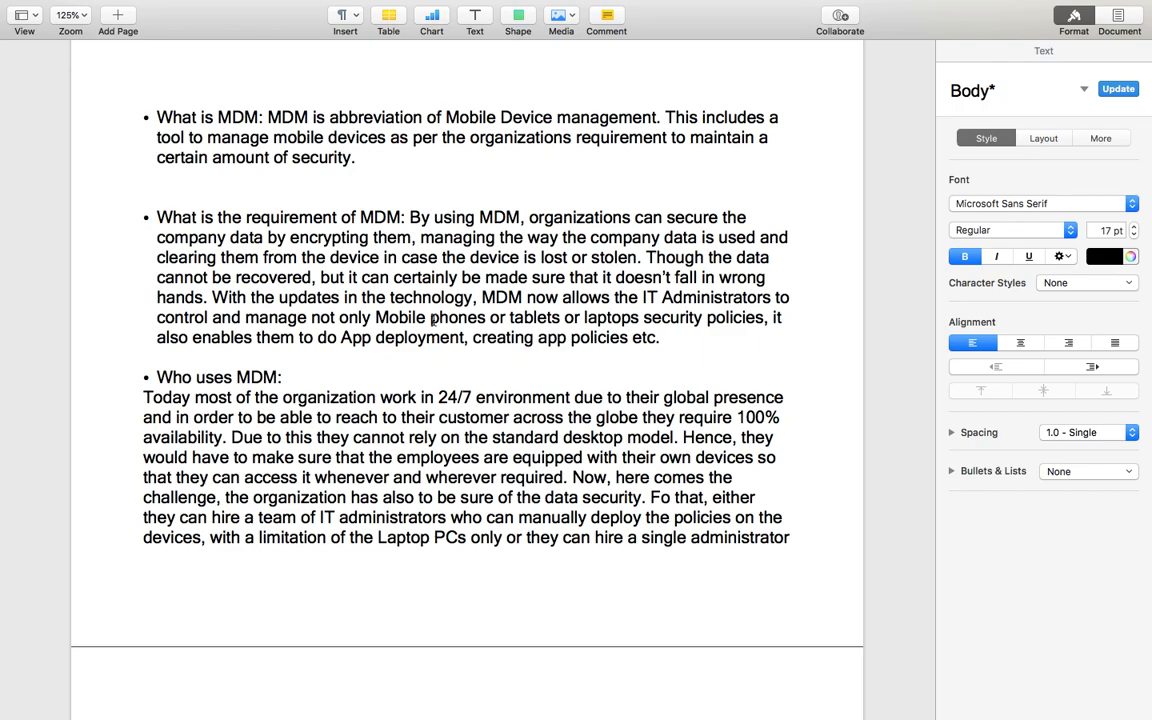
scroll(433, 318, up, 10)
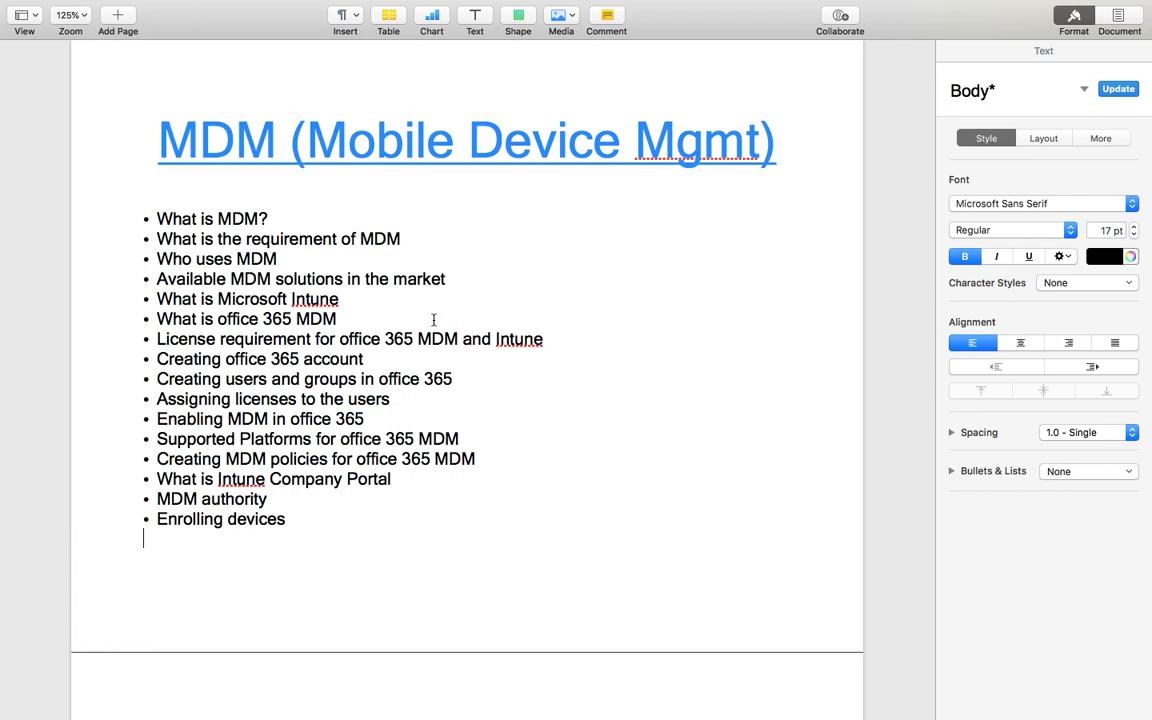
Select 'Microsoft Intune' in the Available MDM solutions bullet, then scroll on to 'What is Microsoft Intune'.
scroll(433, 319, down, 10)
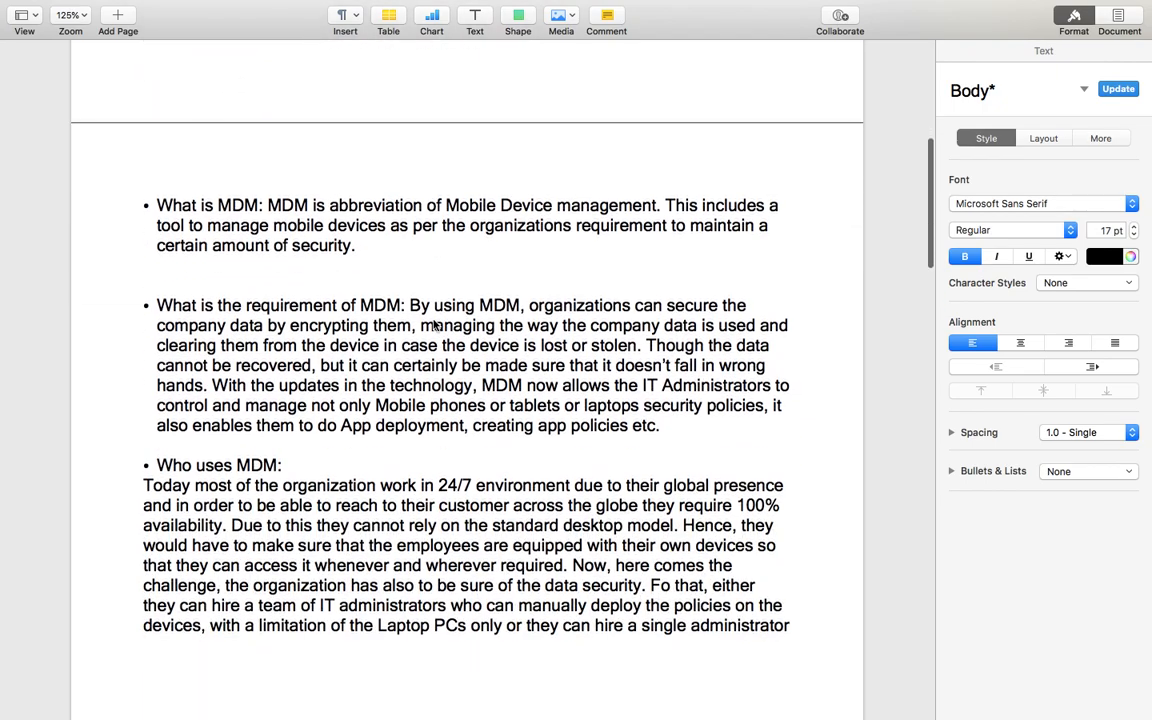
scroll(433, 322, down, 10)
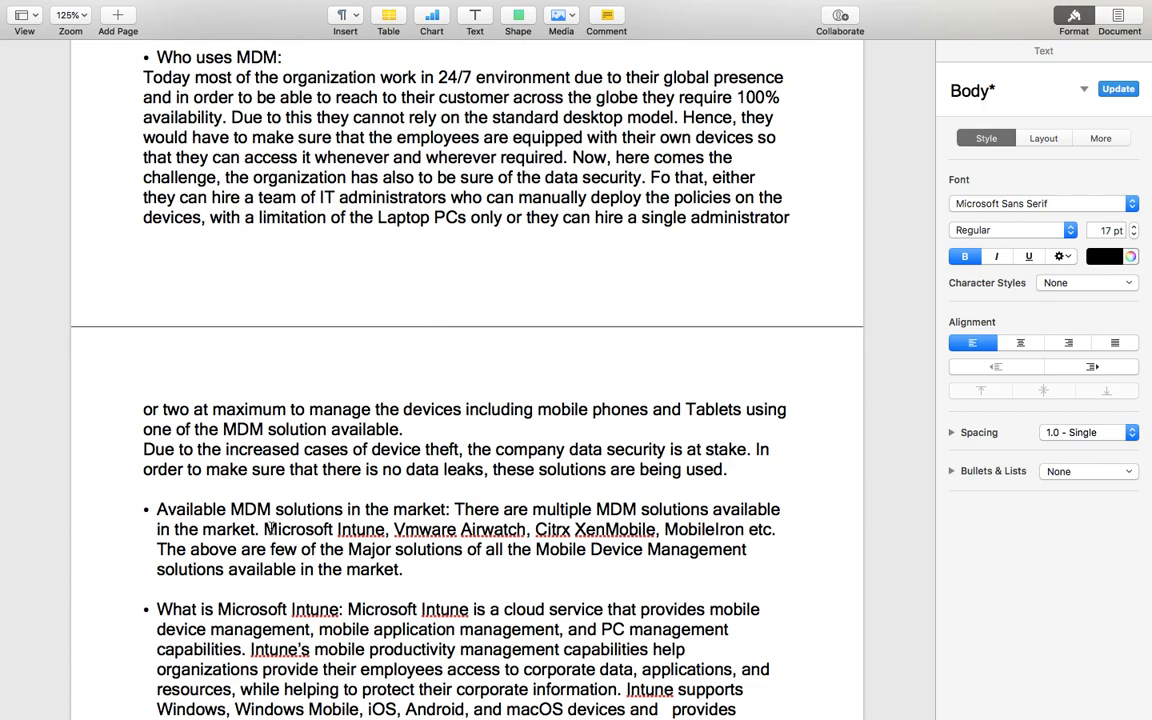
drag(268, 527, 388, 528)
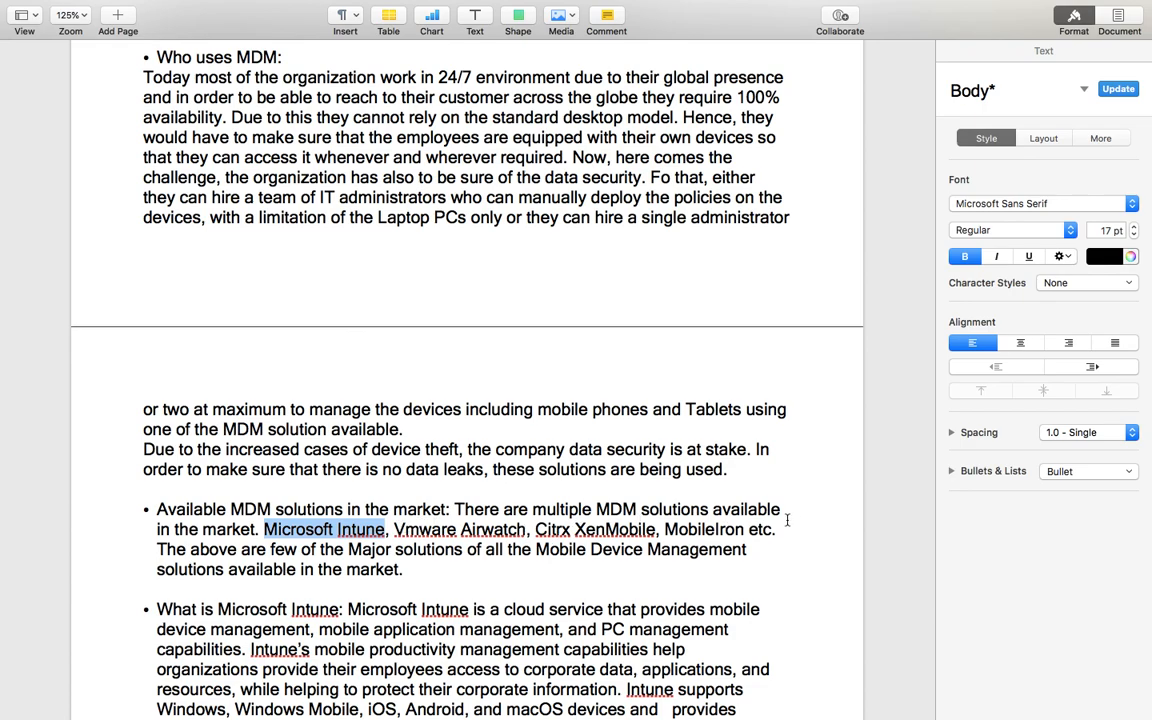
scroll(355, 601, up, 5)
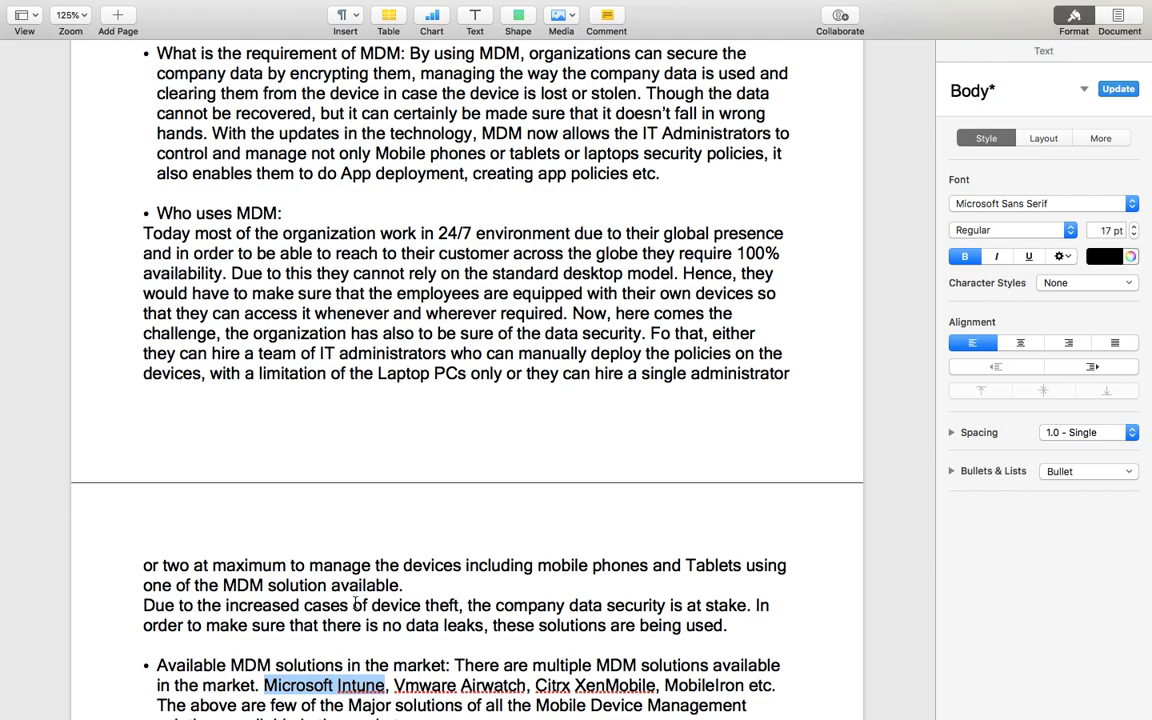
scroll(354, 605, down, 1)
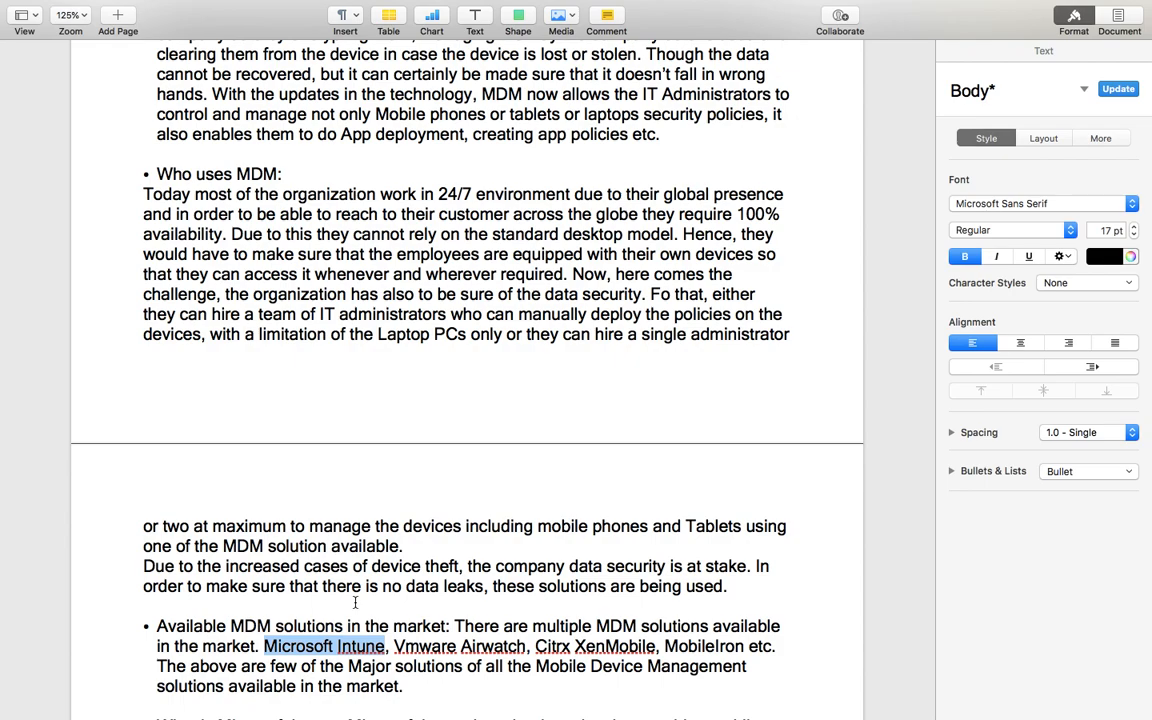
scroll(354, 602, down, 3)
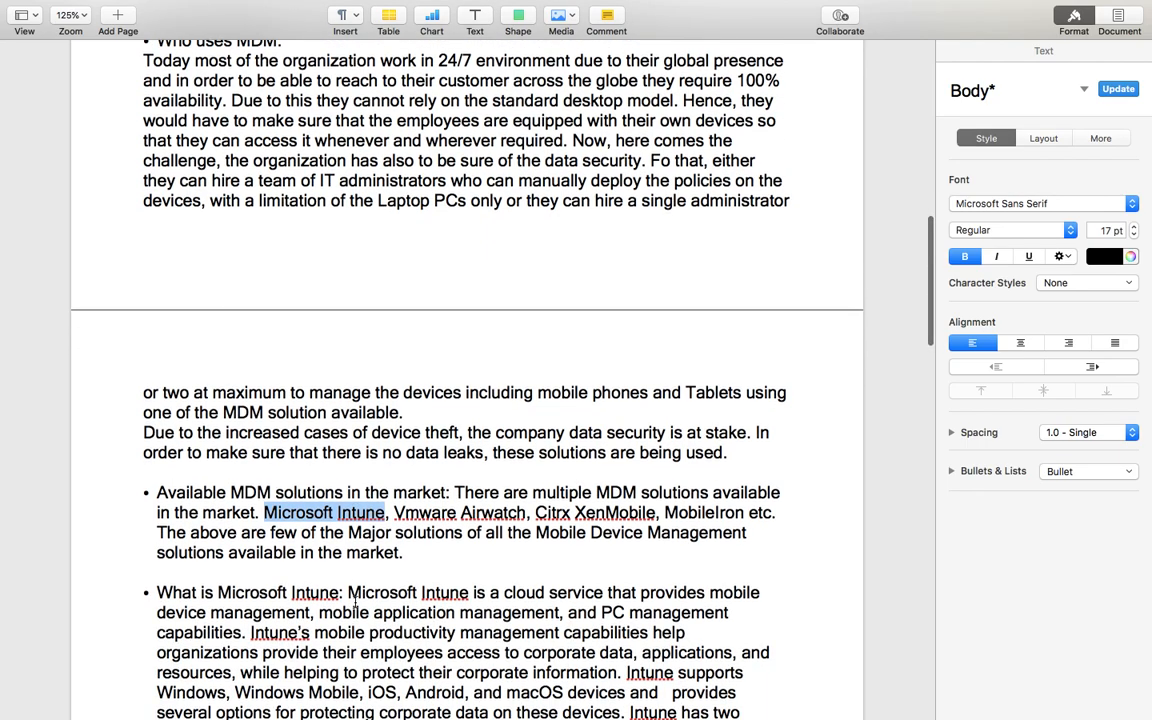
Scroll past 'What is office 365 MDM' to the License requirement for MDM bullet and its docs.microsoft.com link.
scroll(355, 604, down, 3)
scroll(355, 604, down, 2)
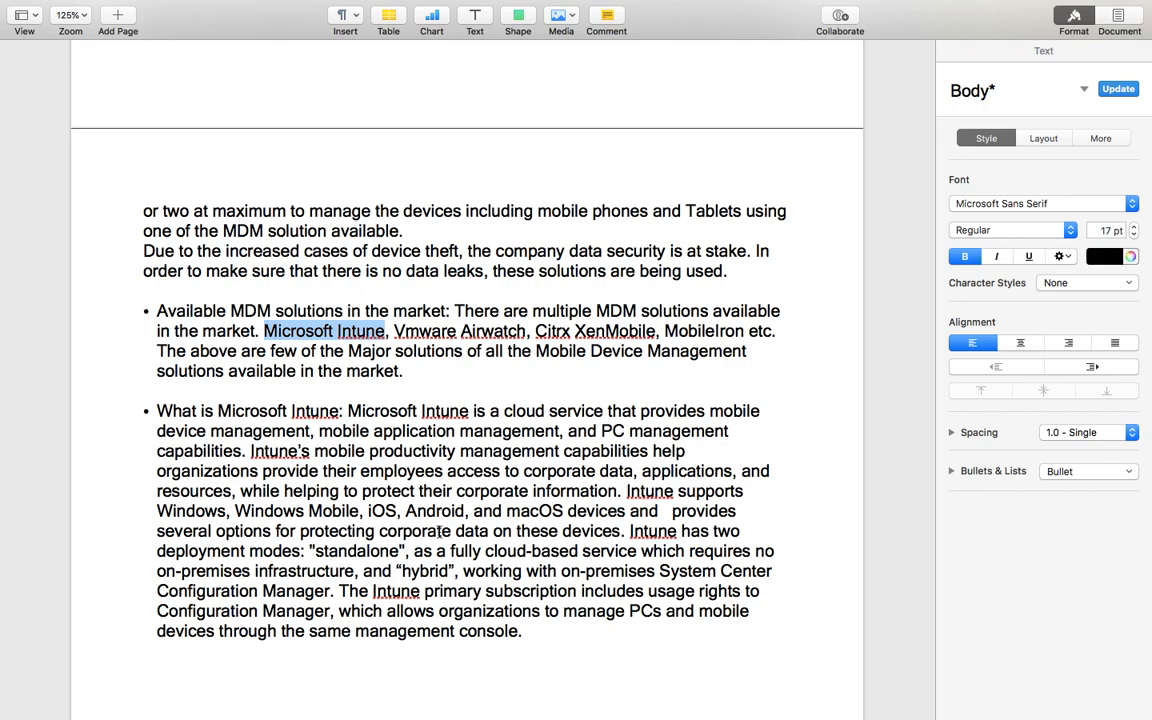
scroll(438, 531, down, 10)
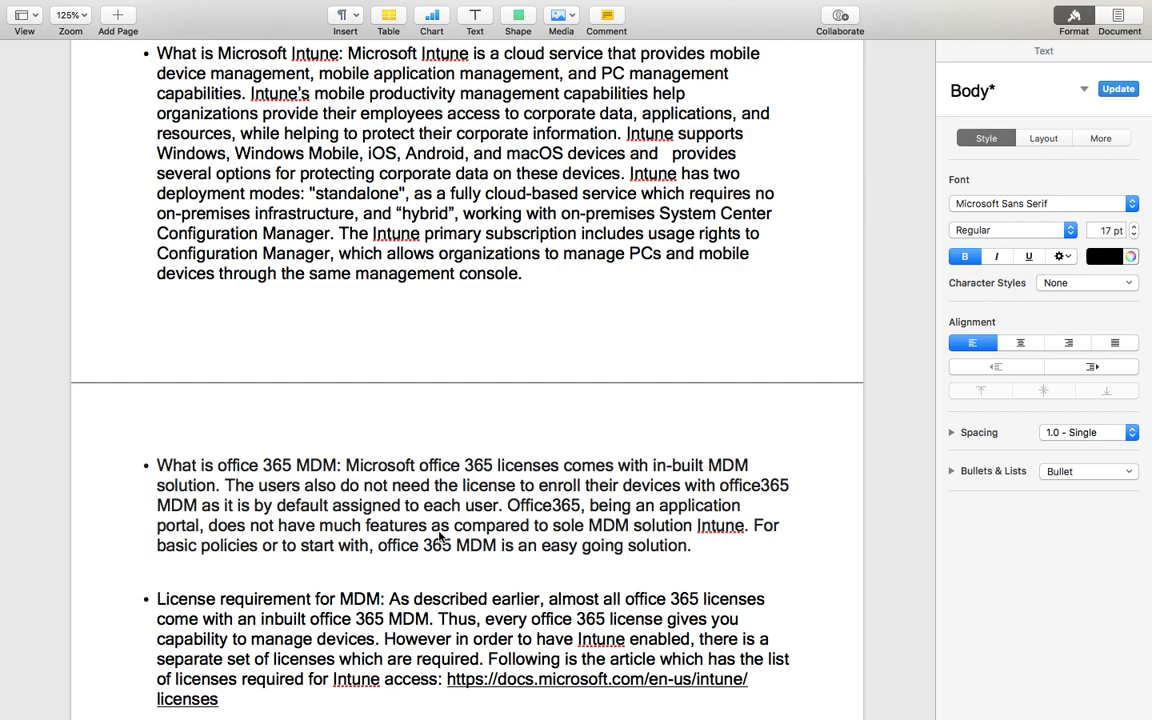
scroll(439, 537, down, 5)
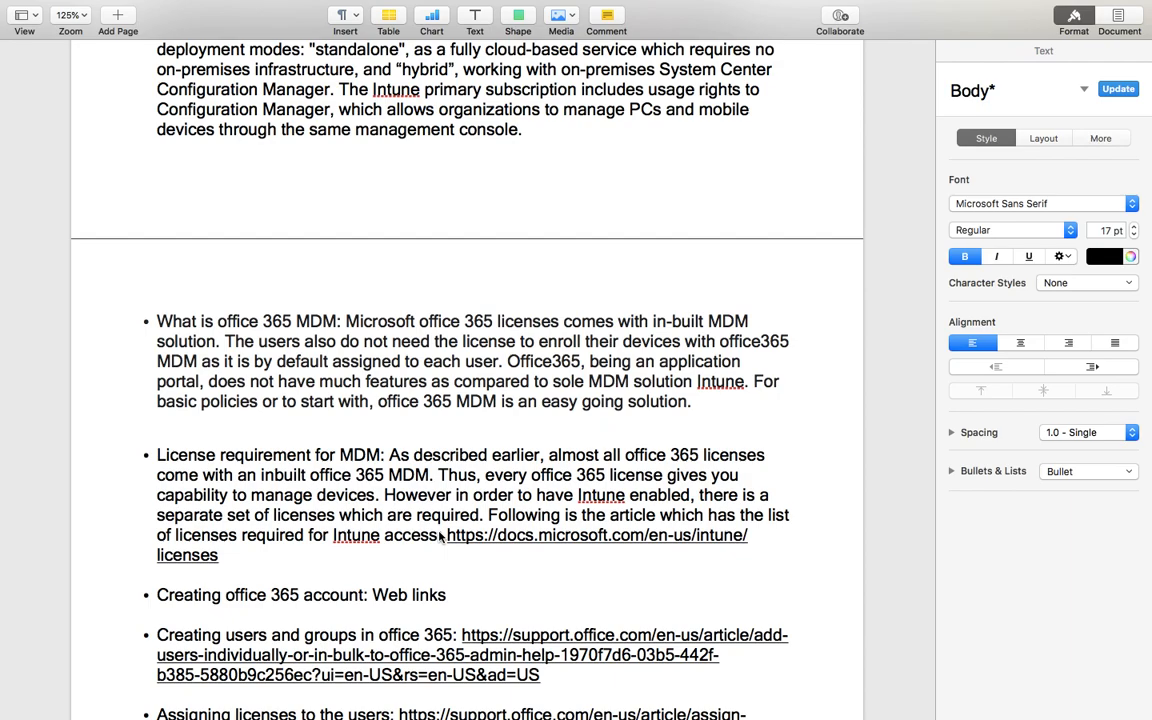
Open the 'Licenses that include Intune' docs link full screen and highlight the licence rows including Intune.
click(522, 538)
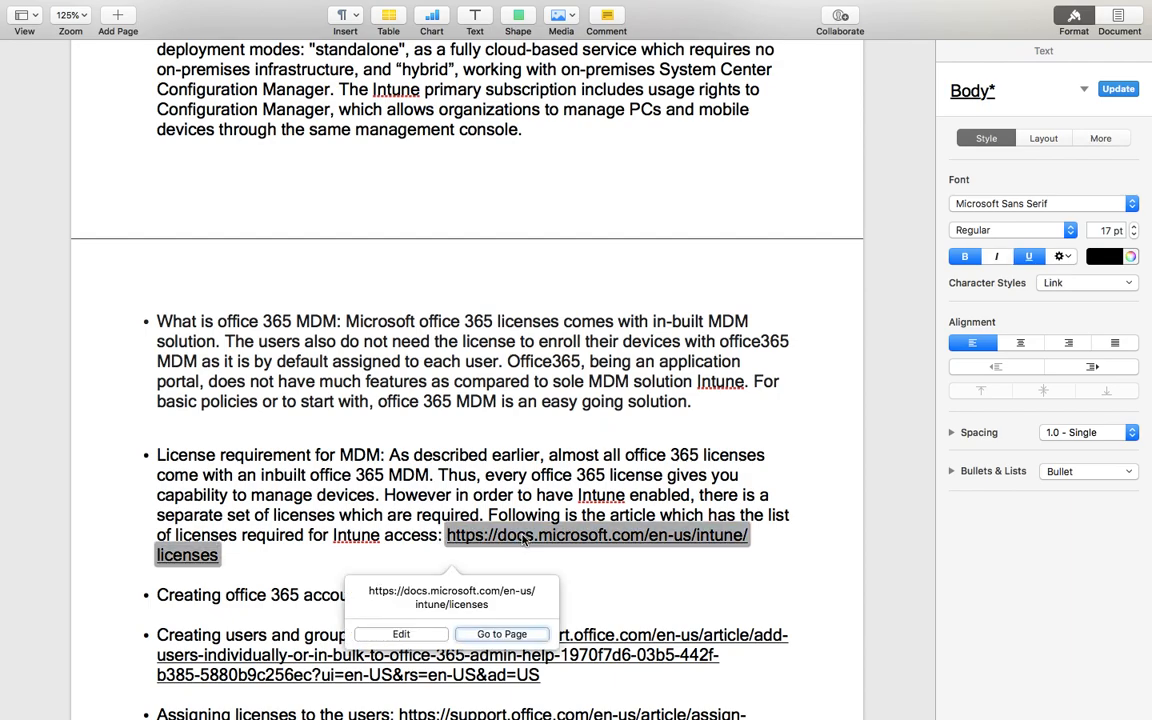
click(515, 634)
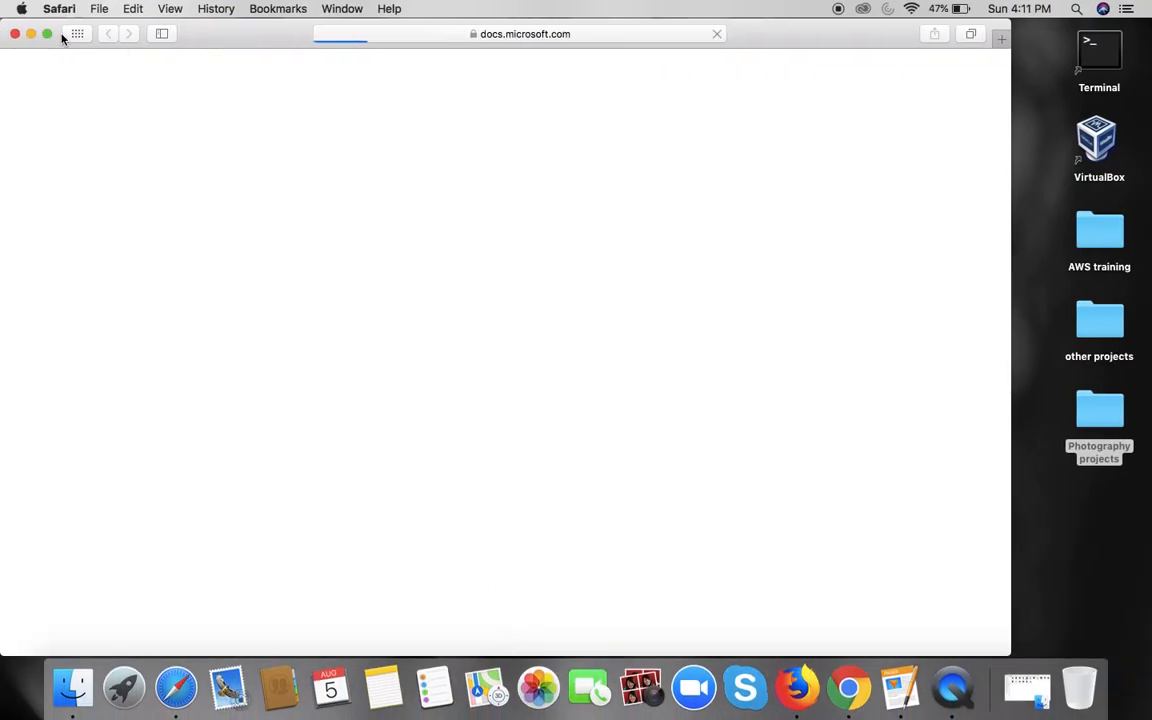
click(47, 34)
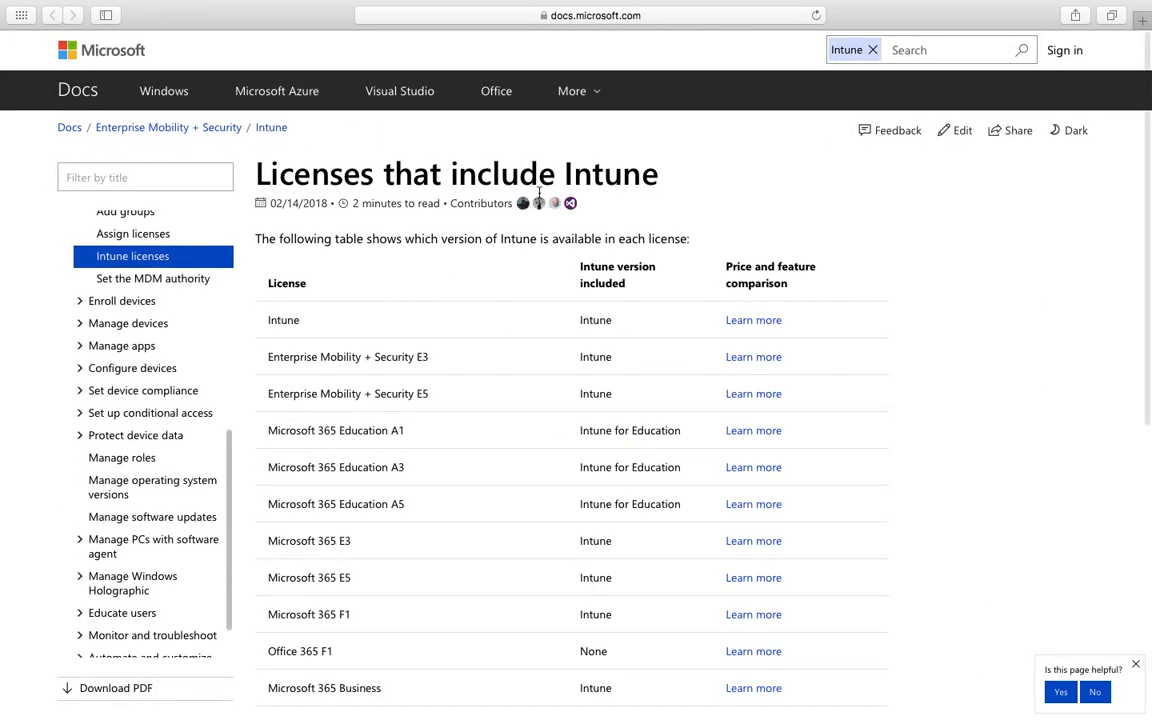
drag(269, 320, 848, 629)
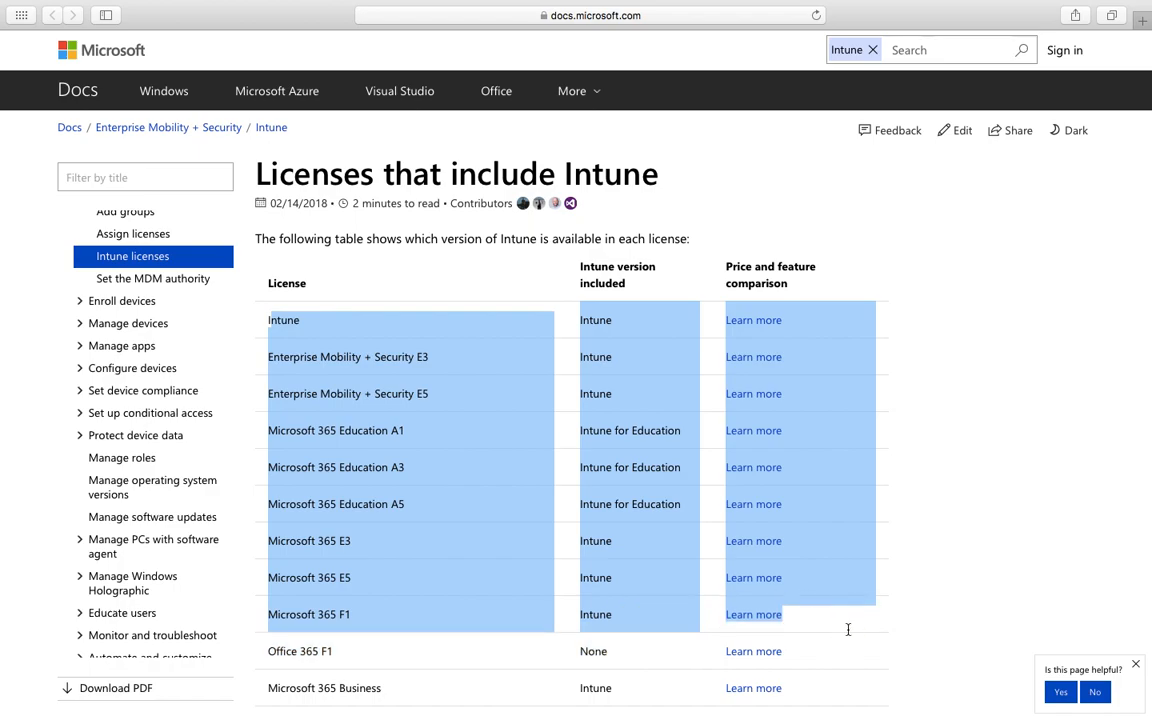
click(333, 325)
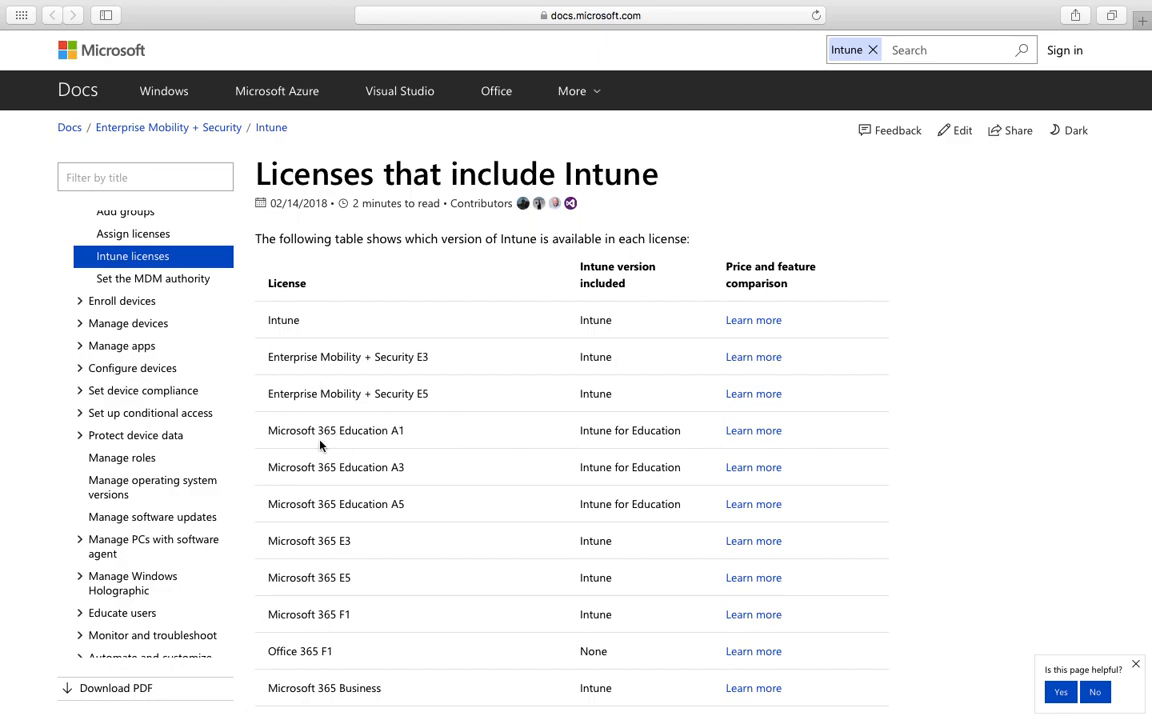
Highlight the Microsoft 365 Education rows, then scroll to the table's last rows through Azure Active Directory.
drag(268, 430, 828, 507)
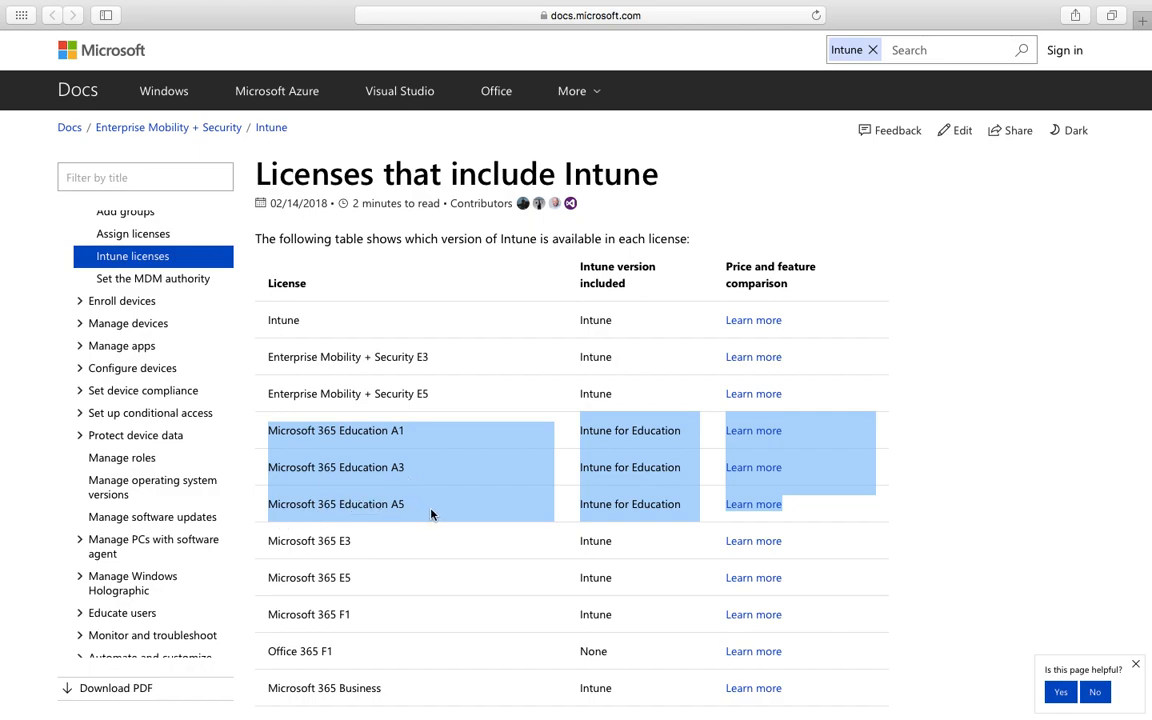
click(273, 430)
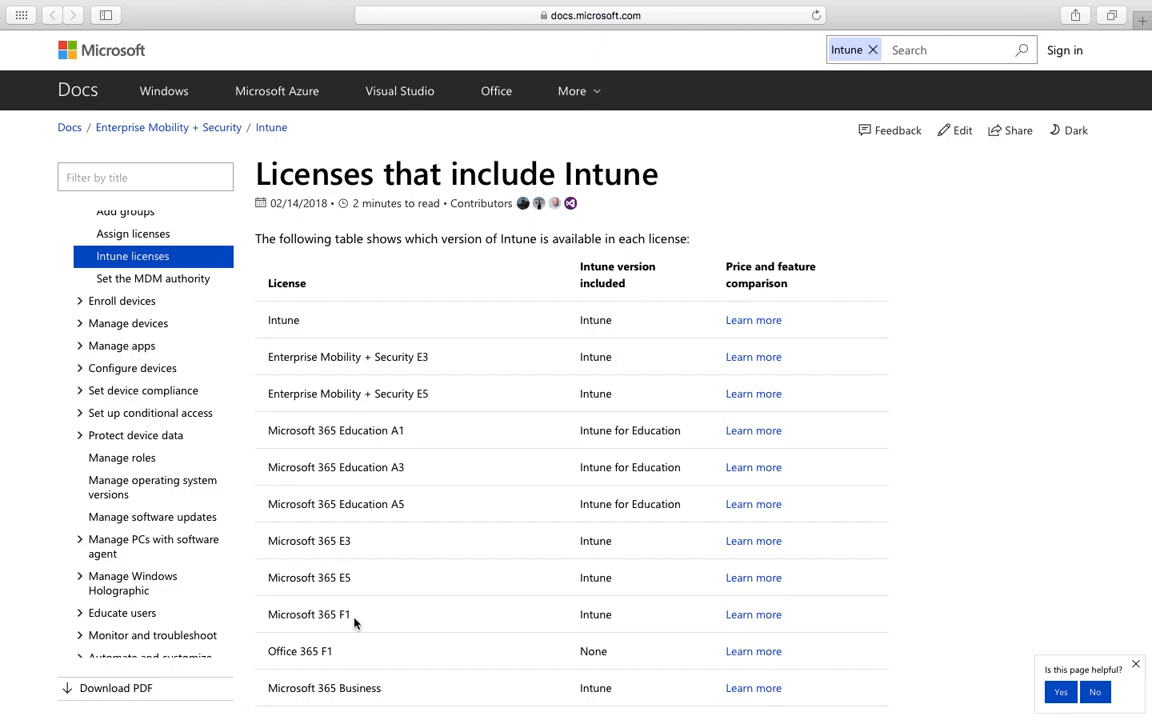
scroll(367, 624, down, 5)
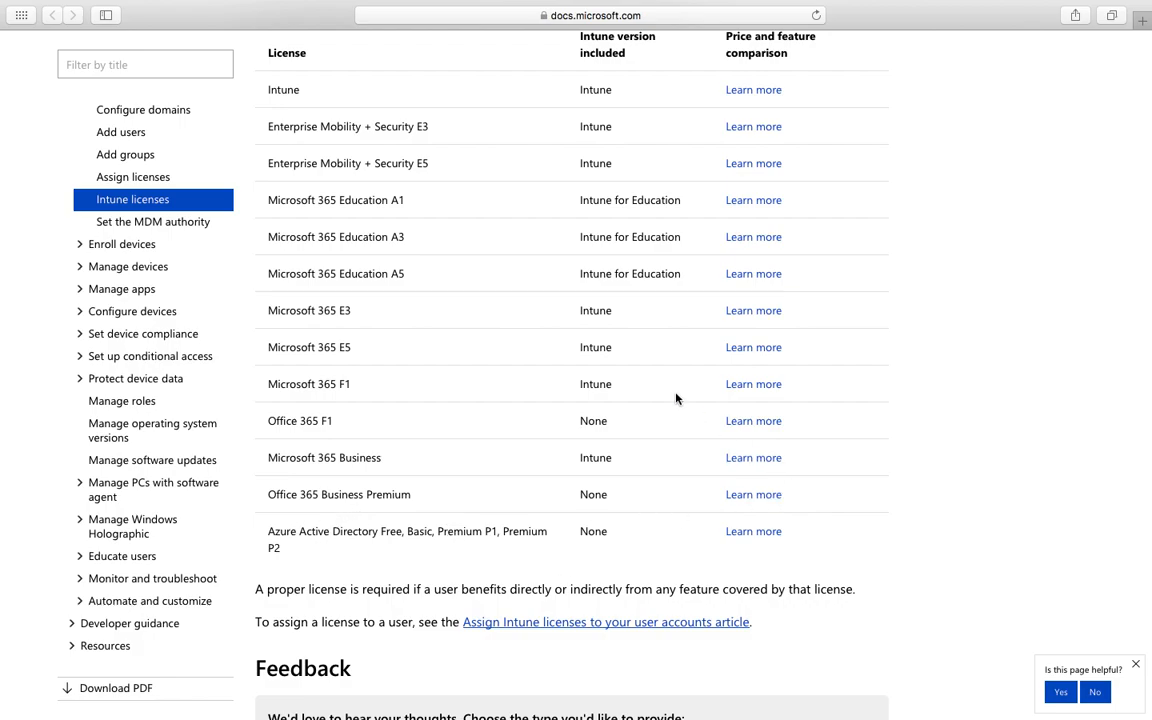
Switch back to the Pages notes, place the cursor after the link, and leave full screen.
key(ctrl+Left)
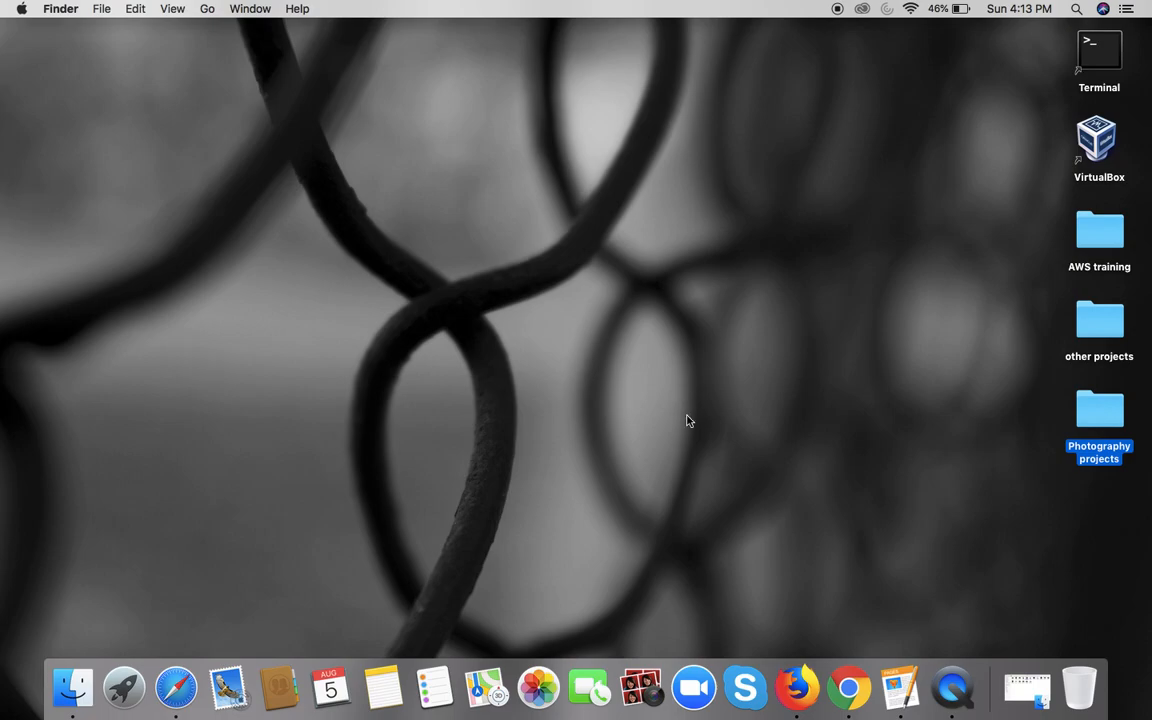
click(900, 688)
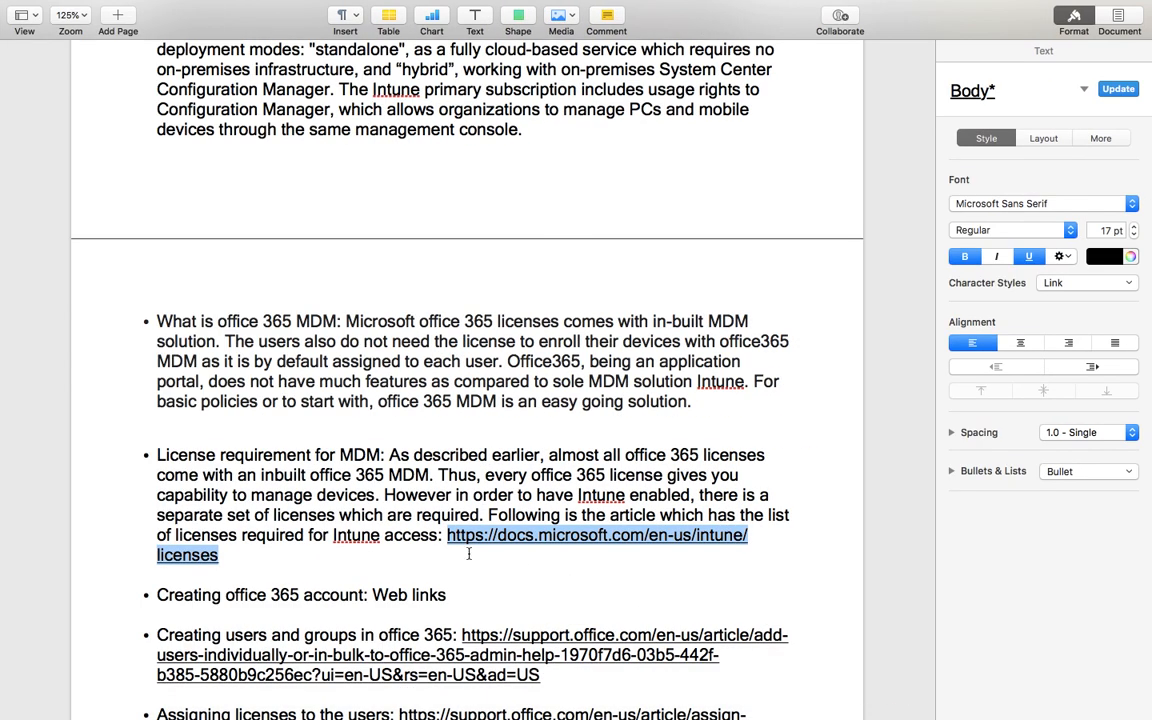
scroll(468, 553, down, 5)
click(588, 390)
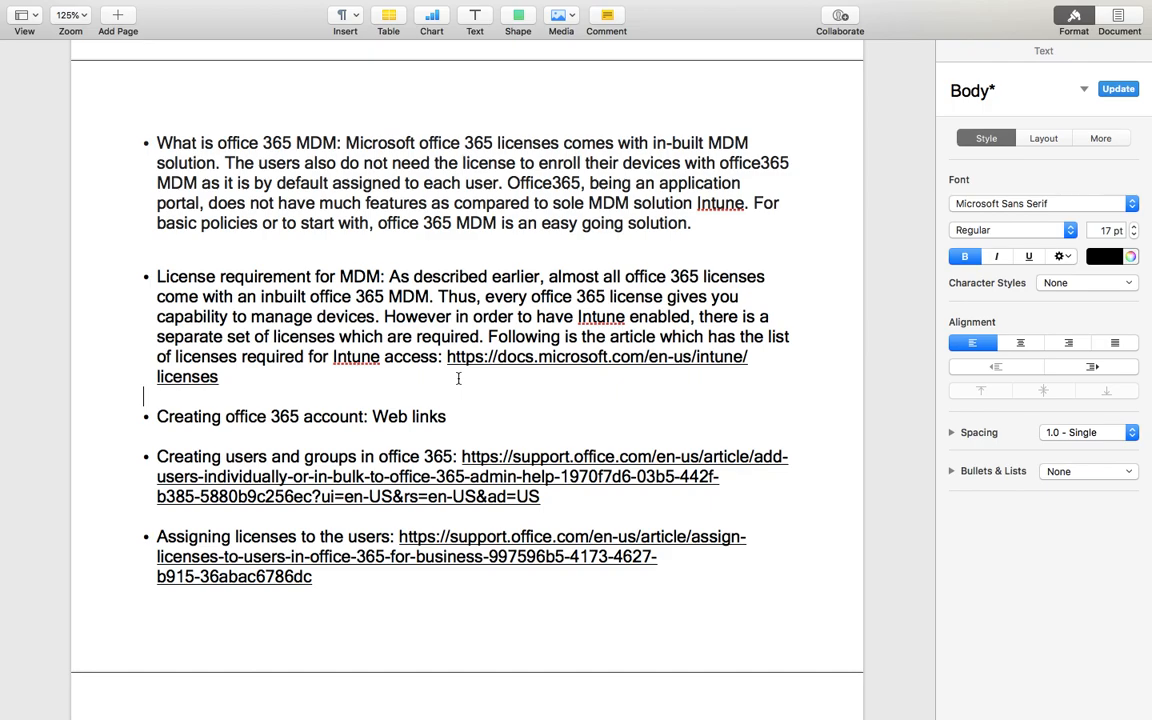
key(ctrl+Left)
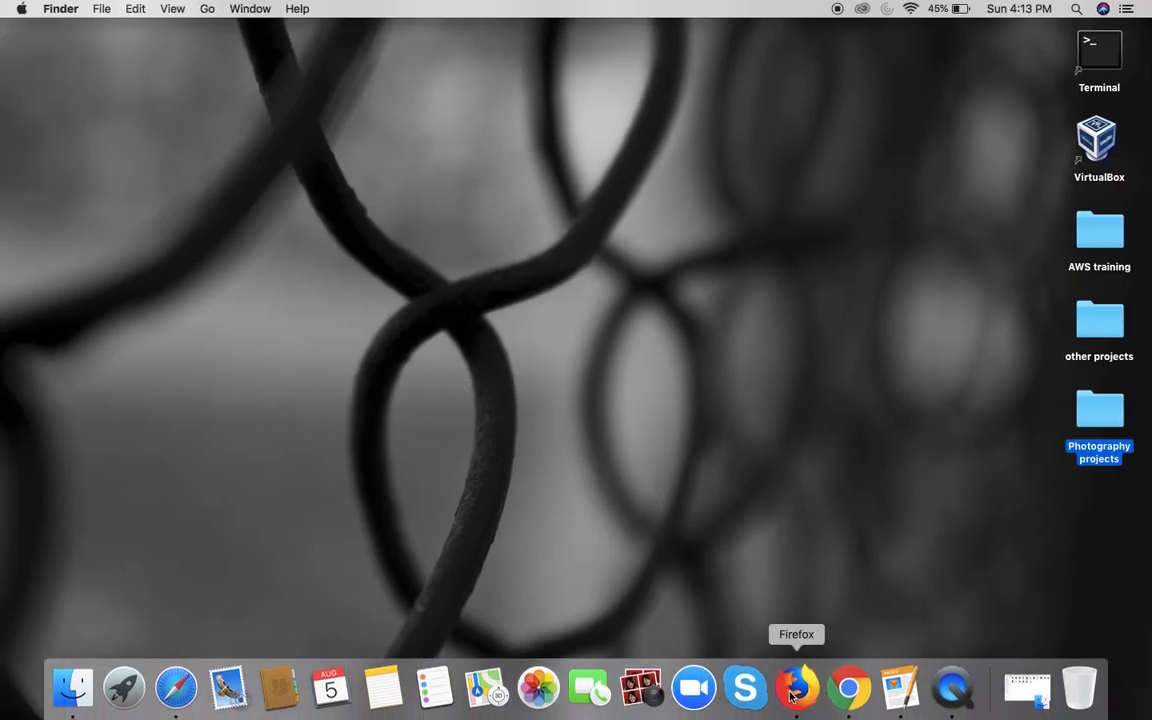
Bring up Firefox and reload the Enterprise Mobility + Security E5 Trial signup page.
click(790, 694)
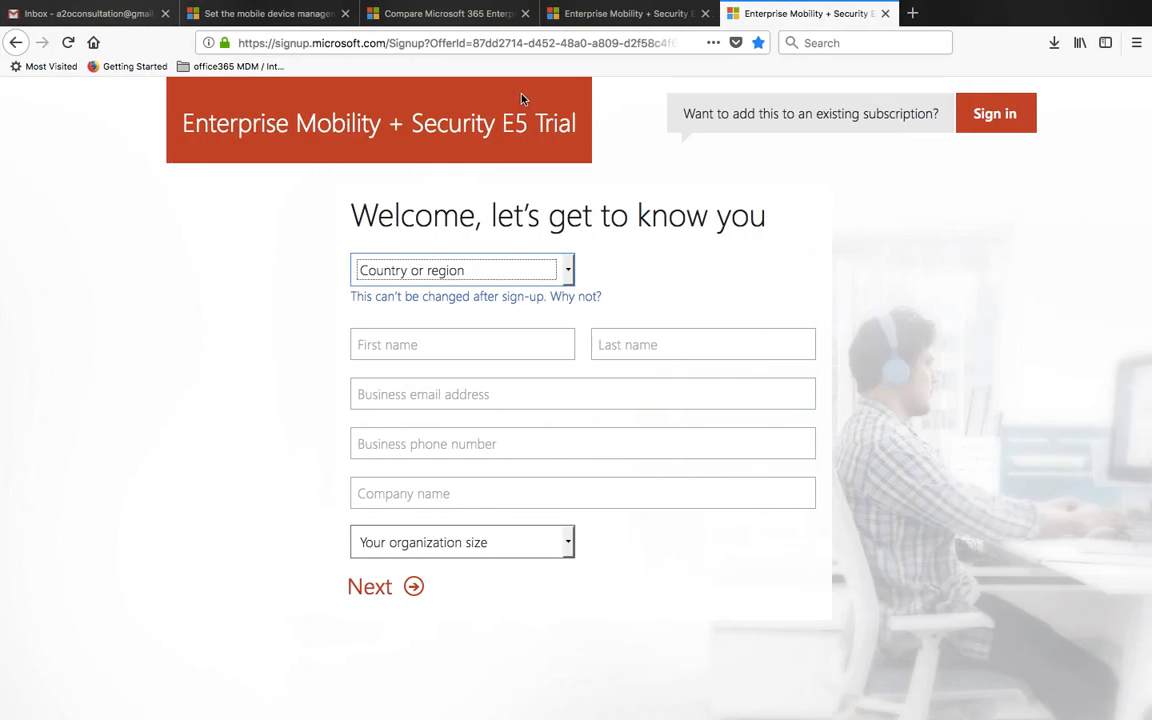
click(652, 43)
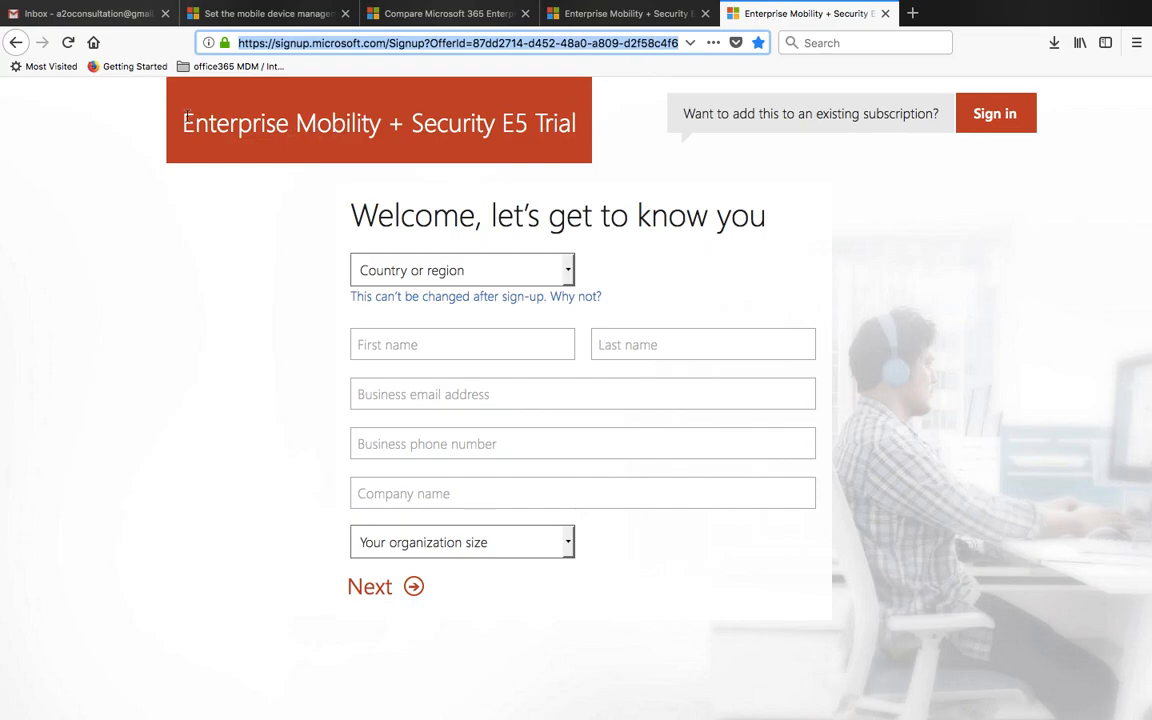
drag(180, 116, 527, 157)
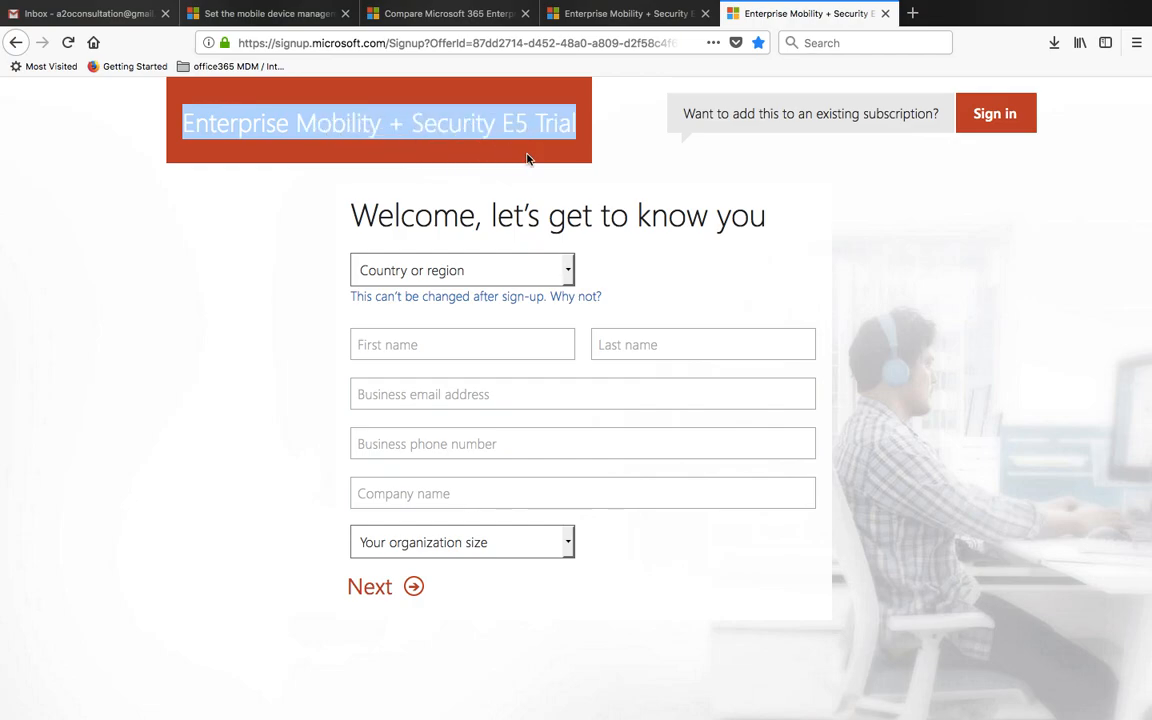
click(591, 145)
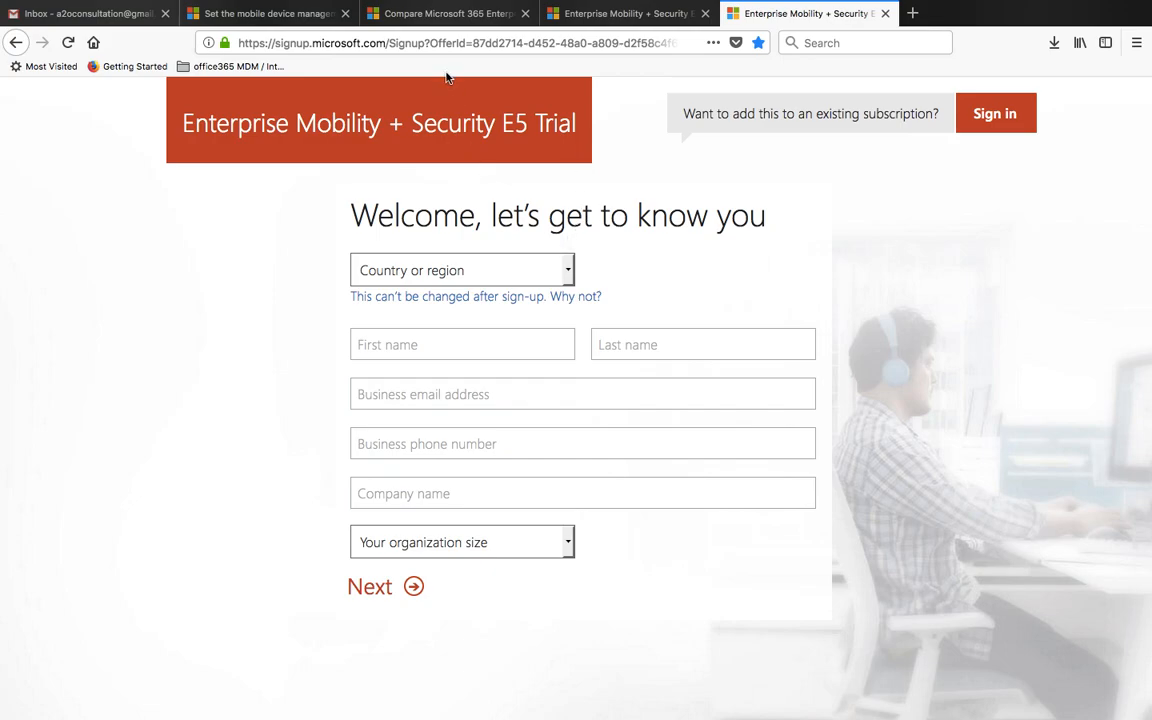
click(471, 43)
key(Return)
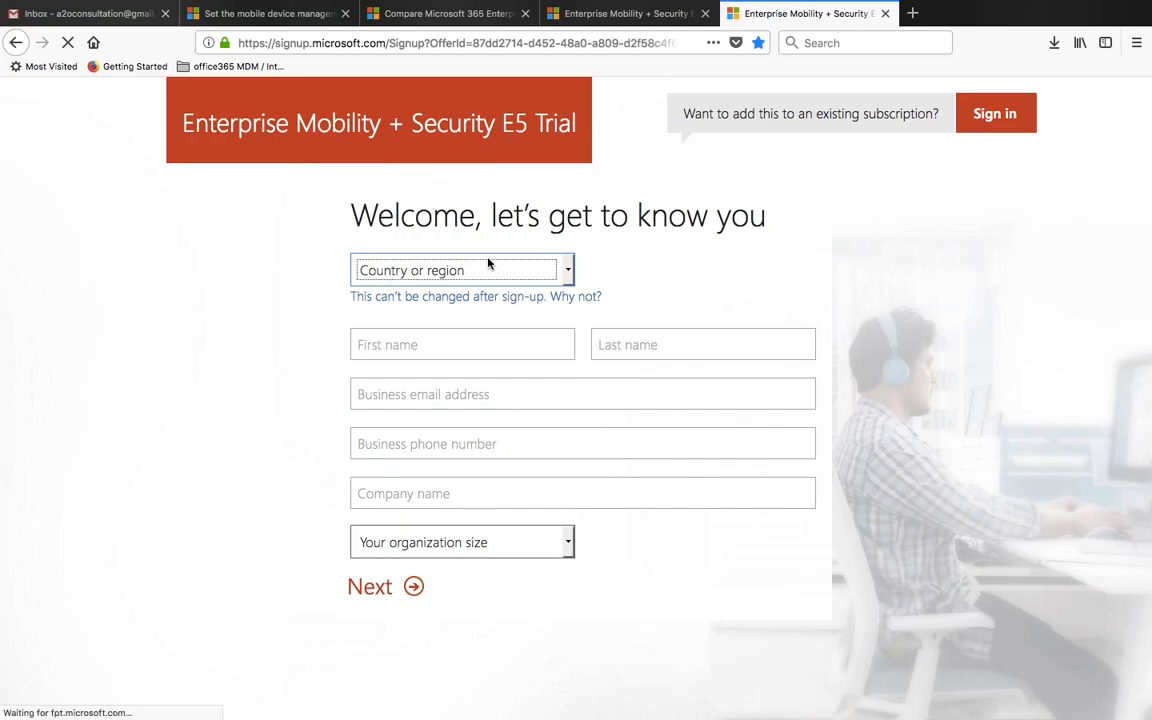
Choose India as the country and enter the first name, last name, business email and phone number.
click(567, 274)
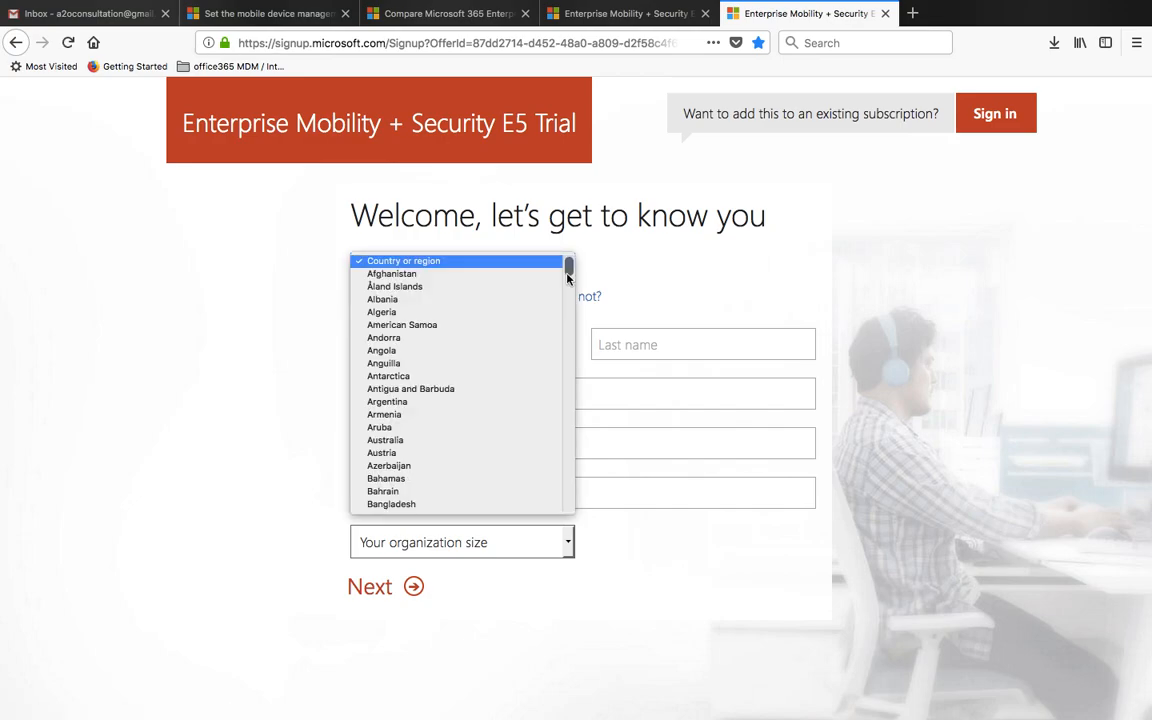
text(in)
key(Return)
click(453, 347)
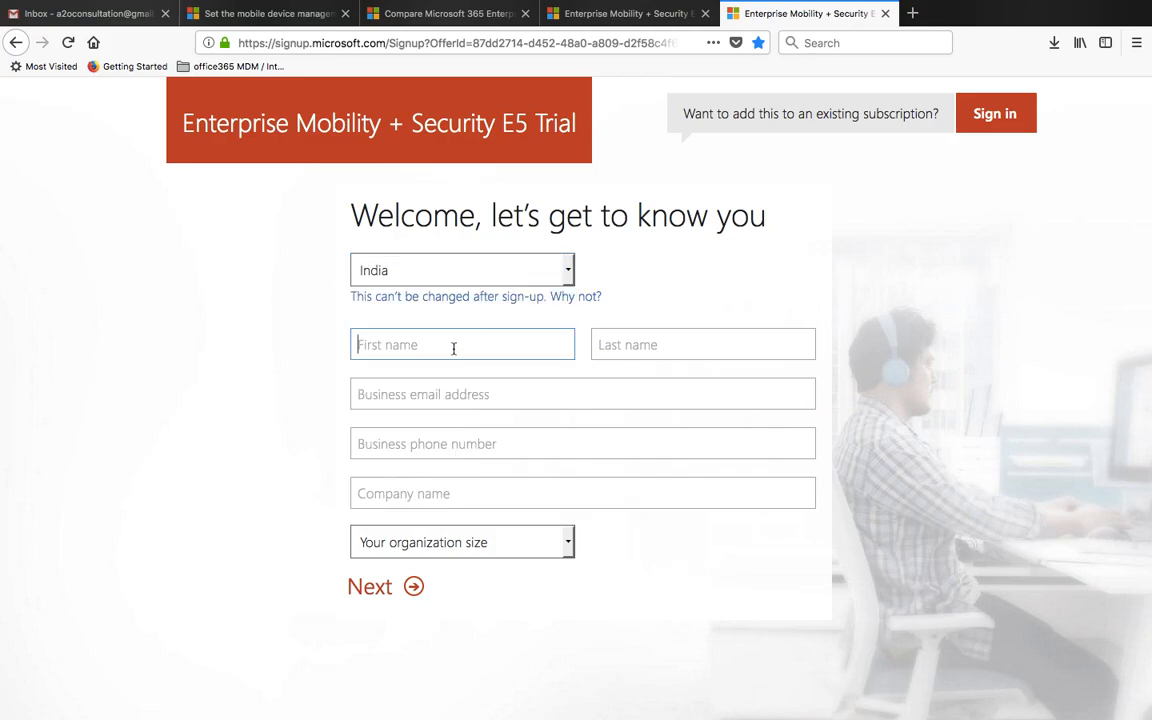
key(Tab)
key(Tab)
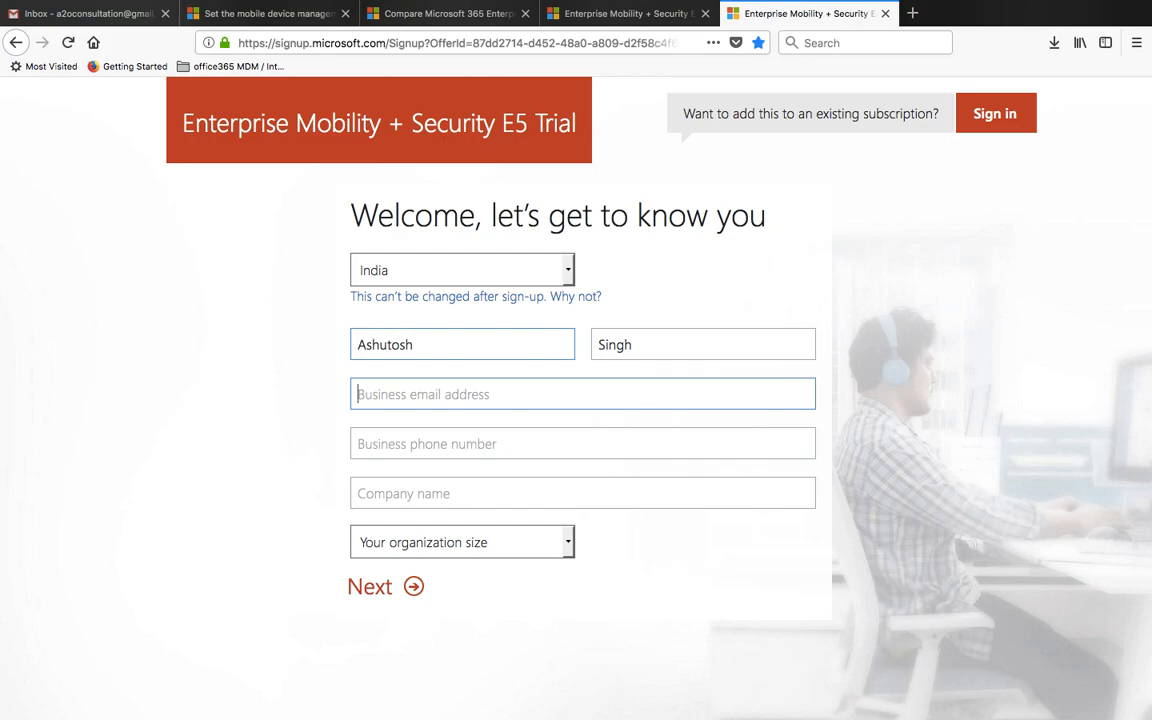
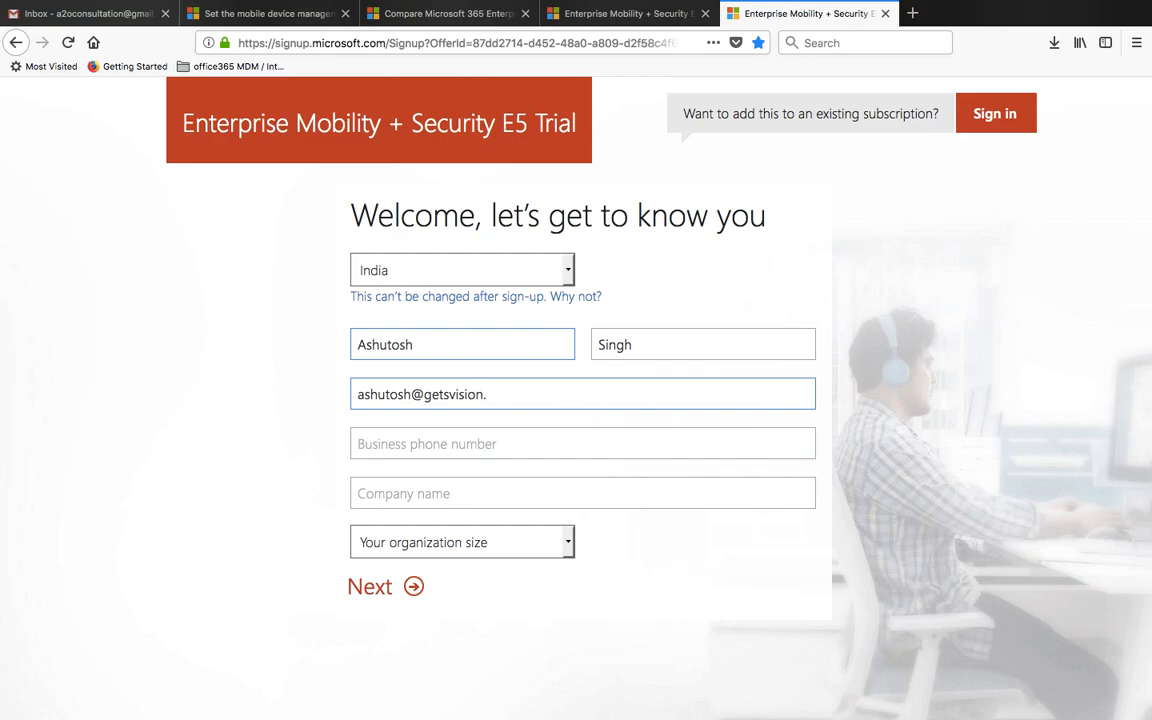
key(Tab)
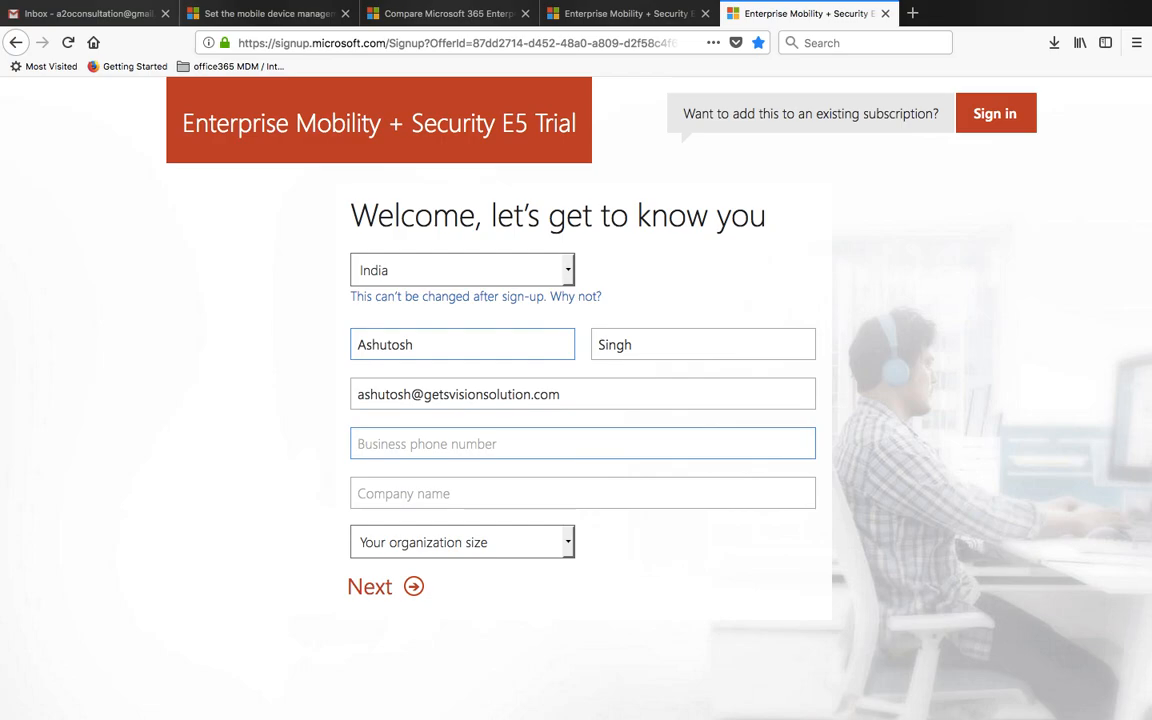
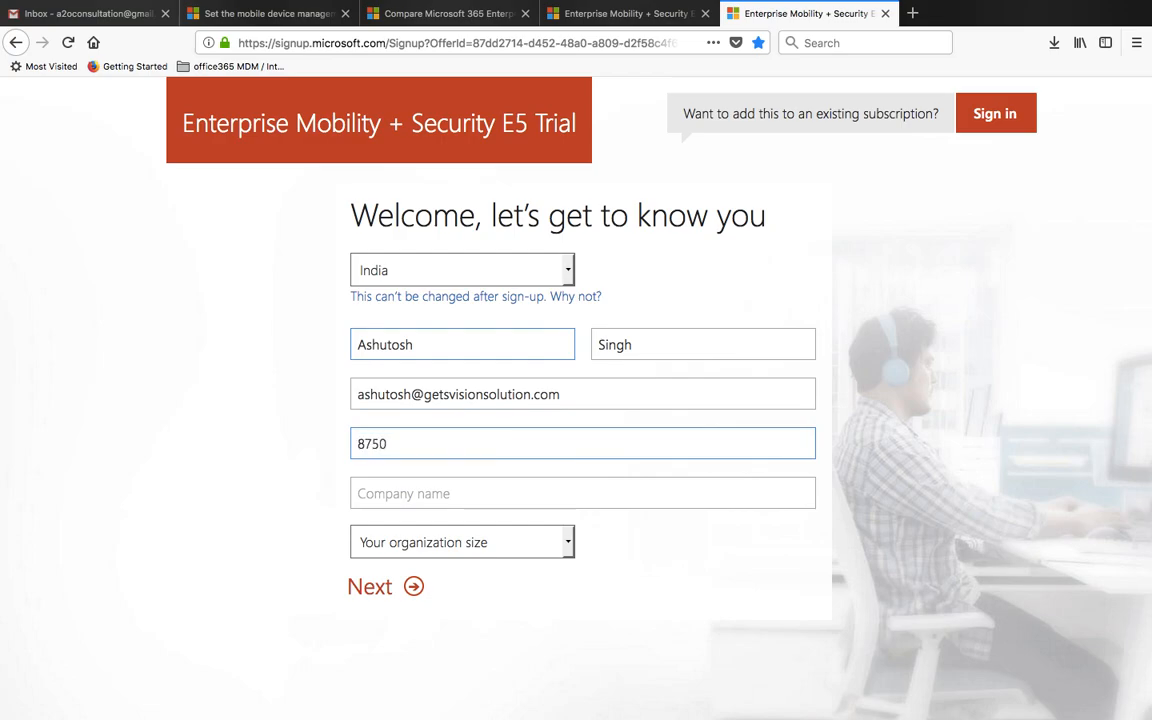
Enter company name A2OConsultation, fix its spacing, choose 10-24 people and continue.
key(Tab)
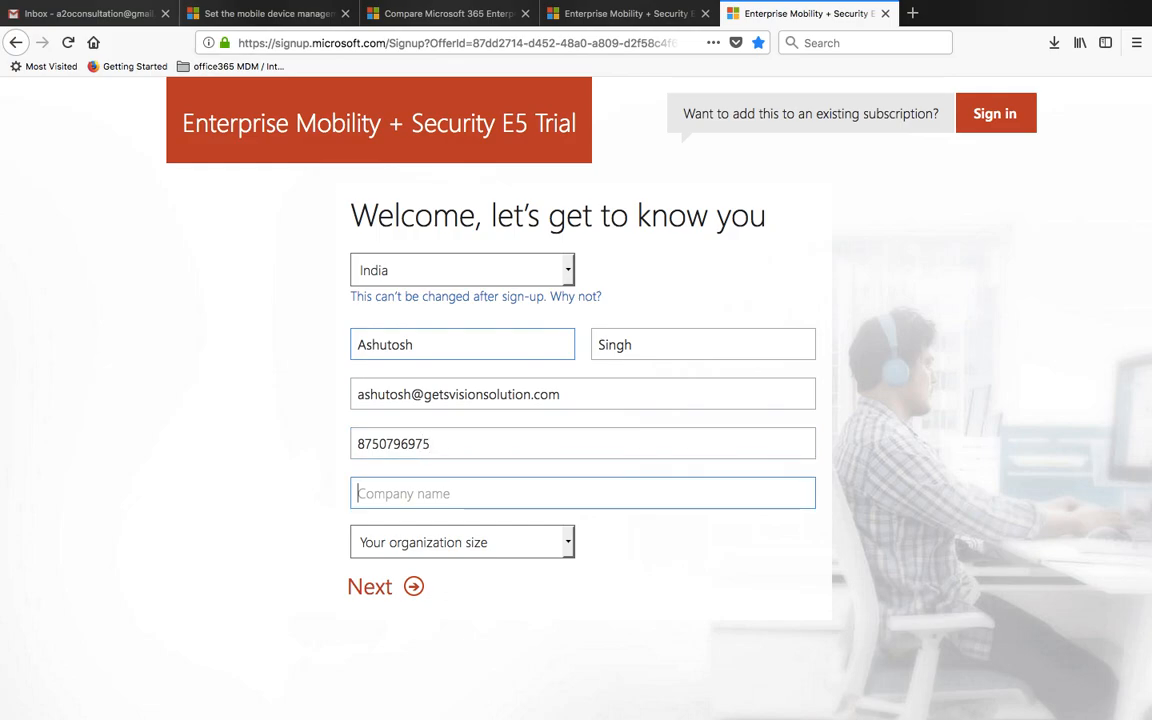
text(A2OConsultation)
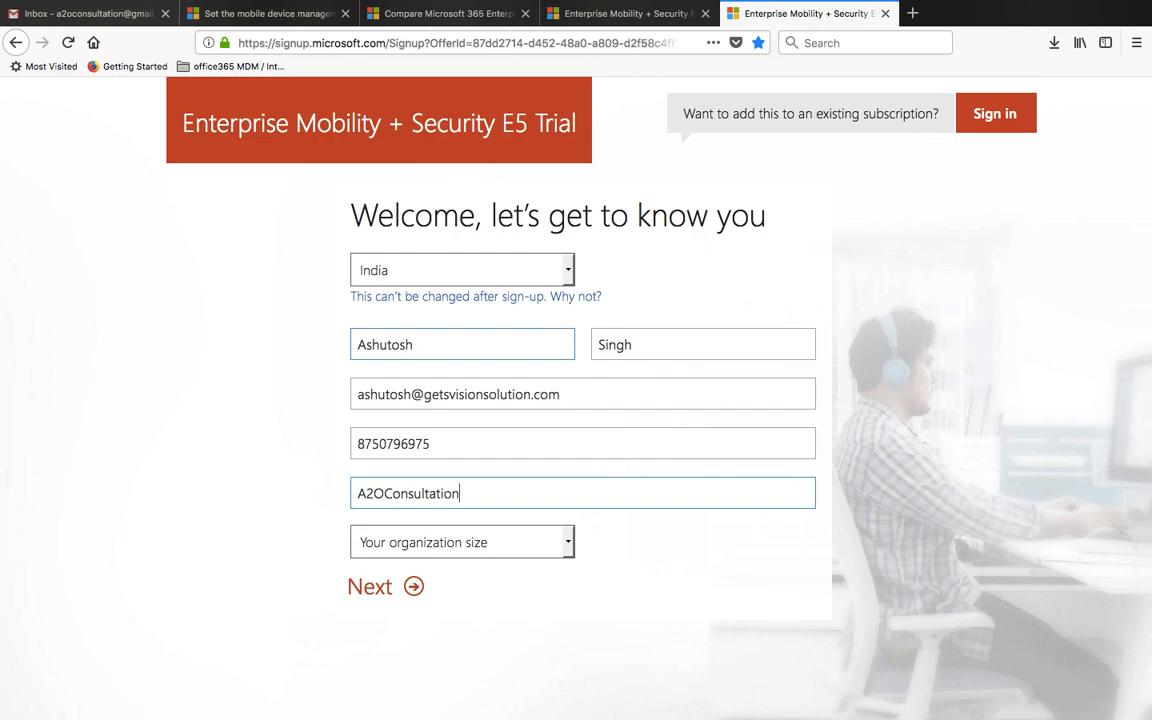
click(384, 493)
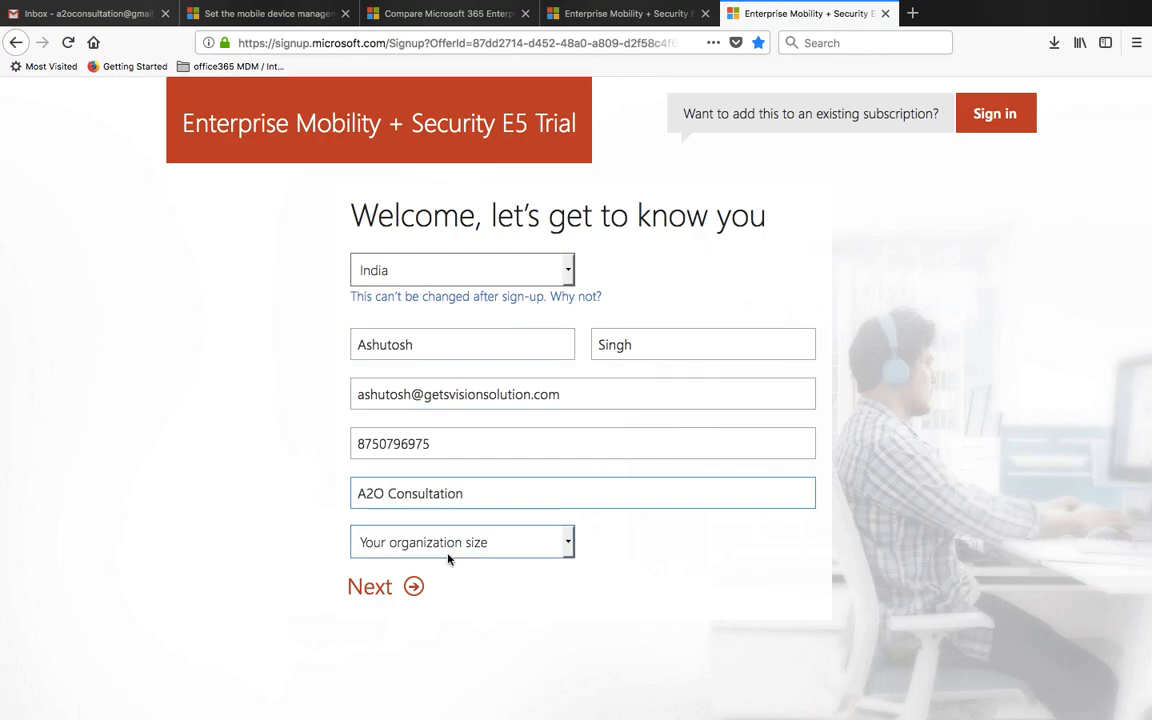
click(567, 543)
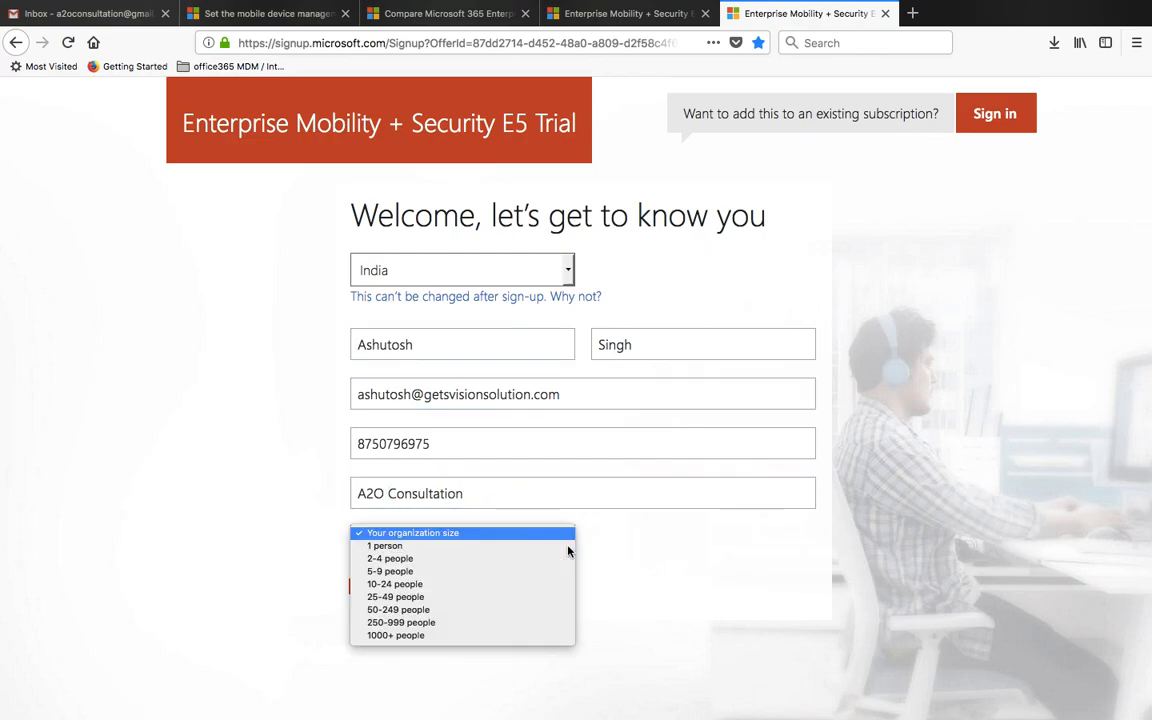
click(479, 585)
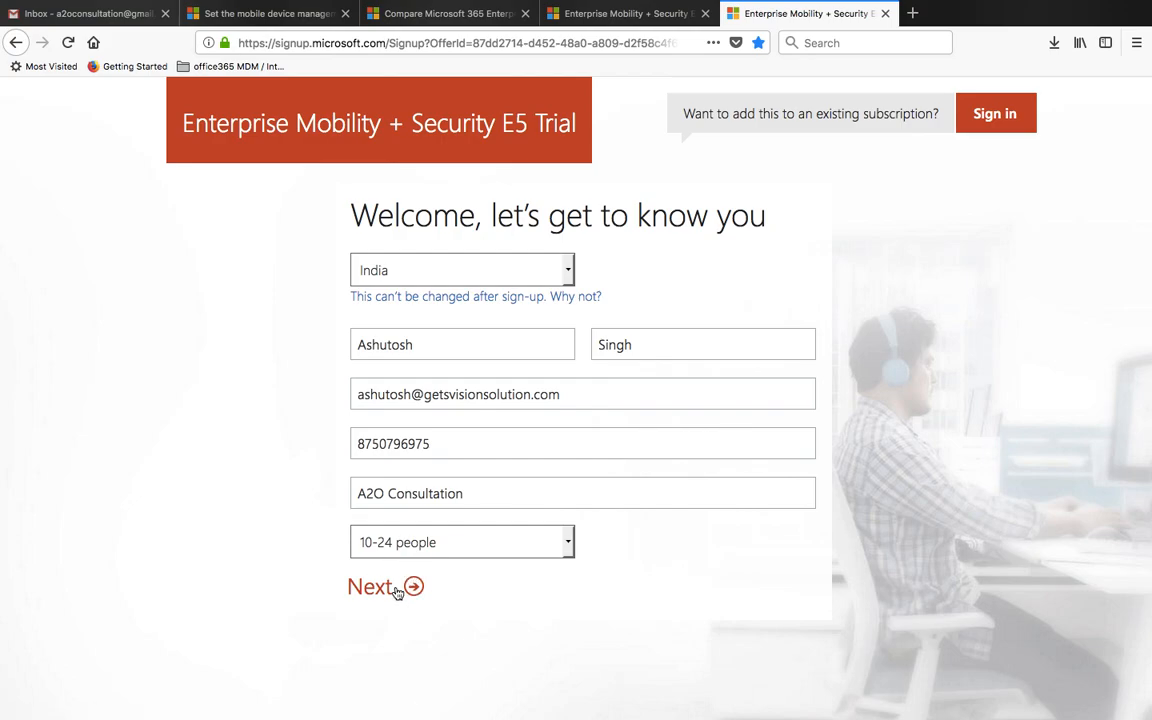
click(396, 590)
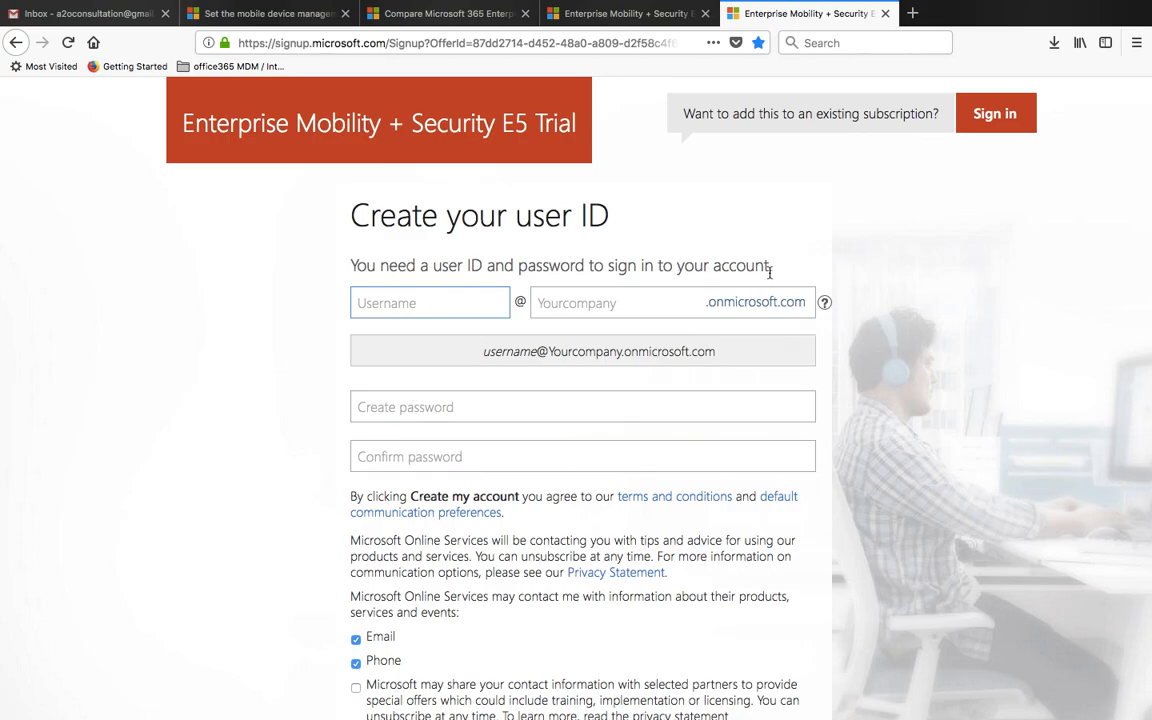
Enter the username and domain 'a2oconsultation', then check the resulting onmicrosoft.com user ID.
click(595, 302)
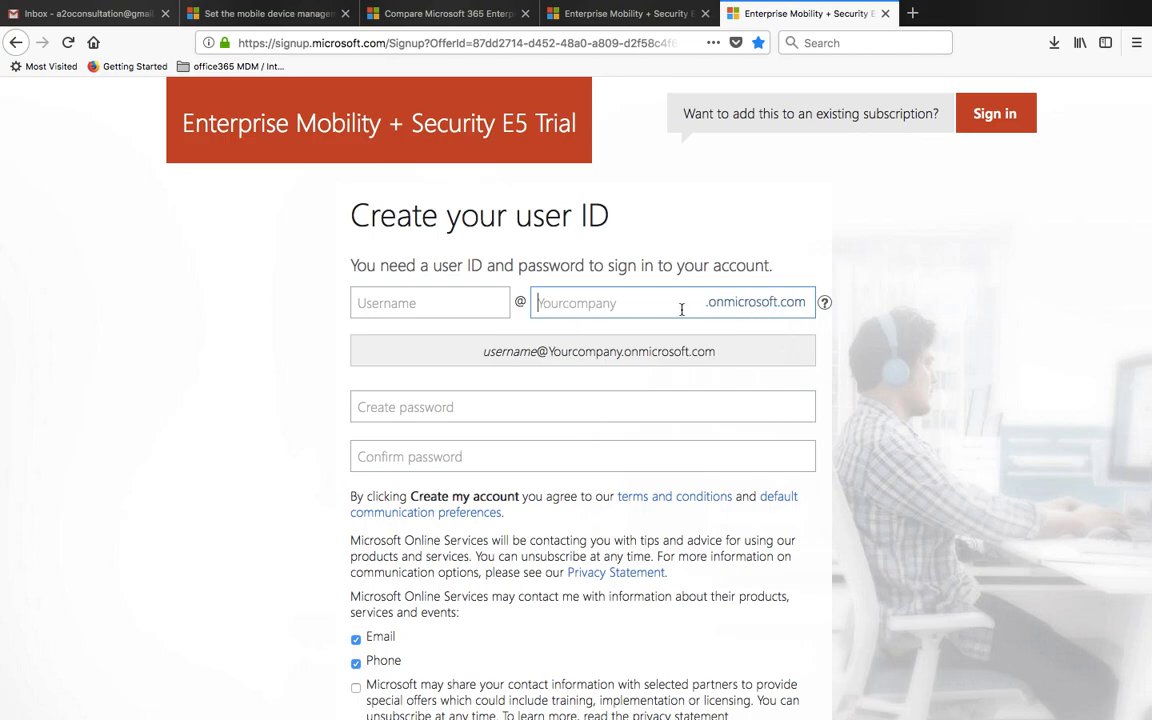
click(425, 297)
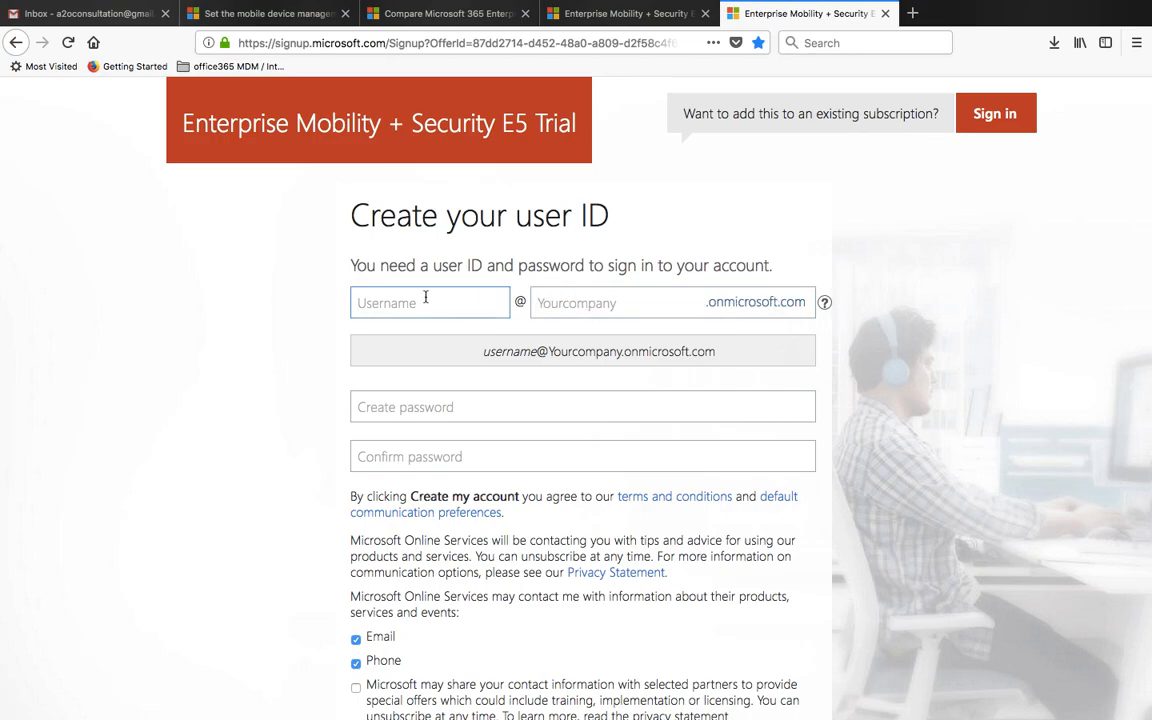
text(Ashutosh)
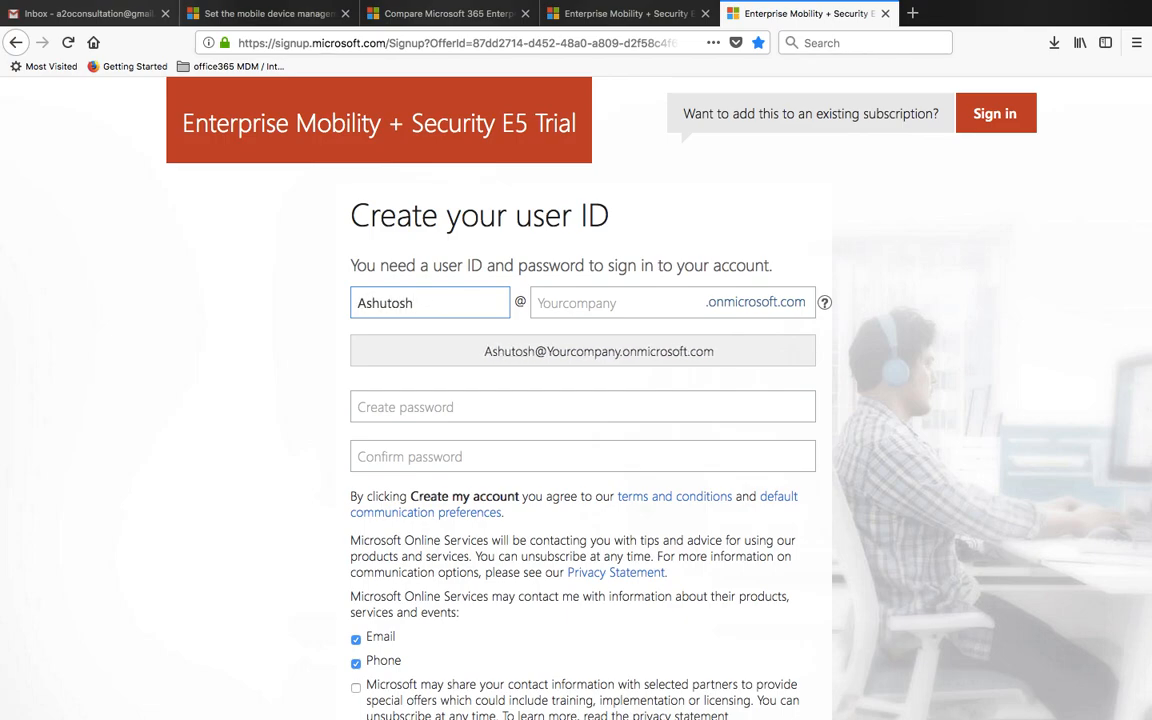
key(Tab)
text(a)
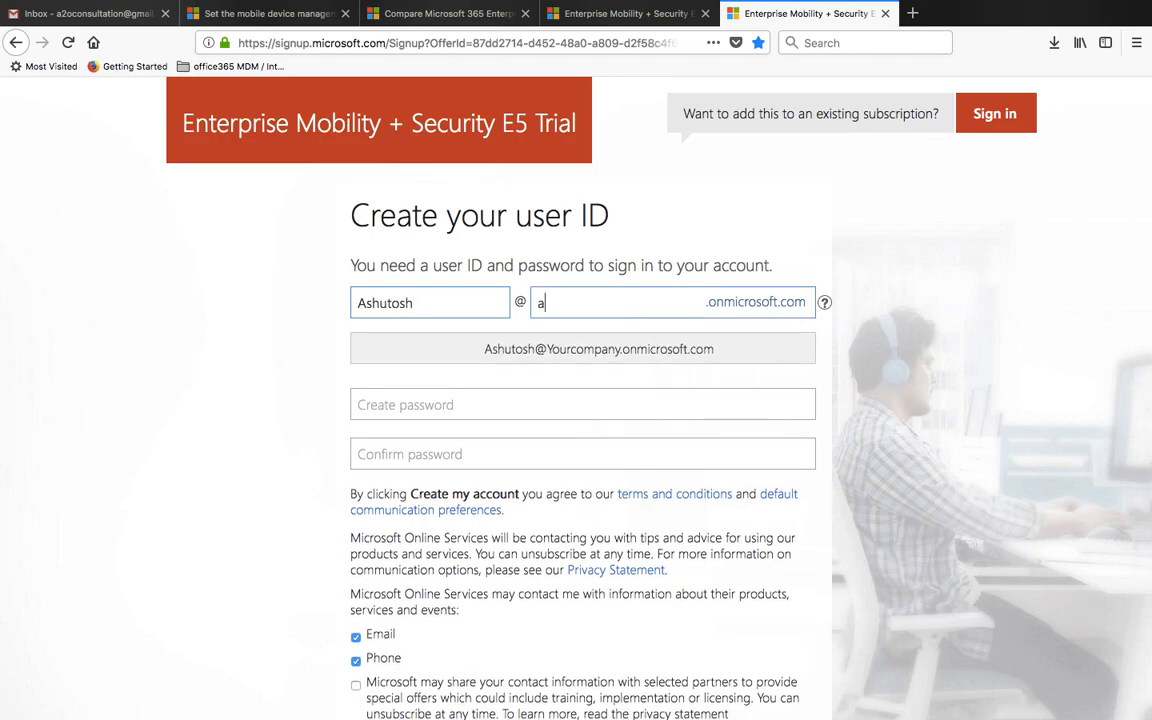
text(2oconsultation)
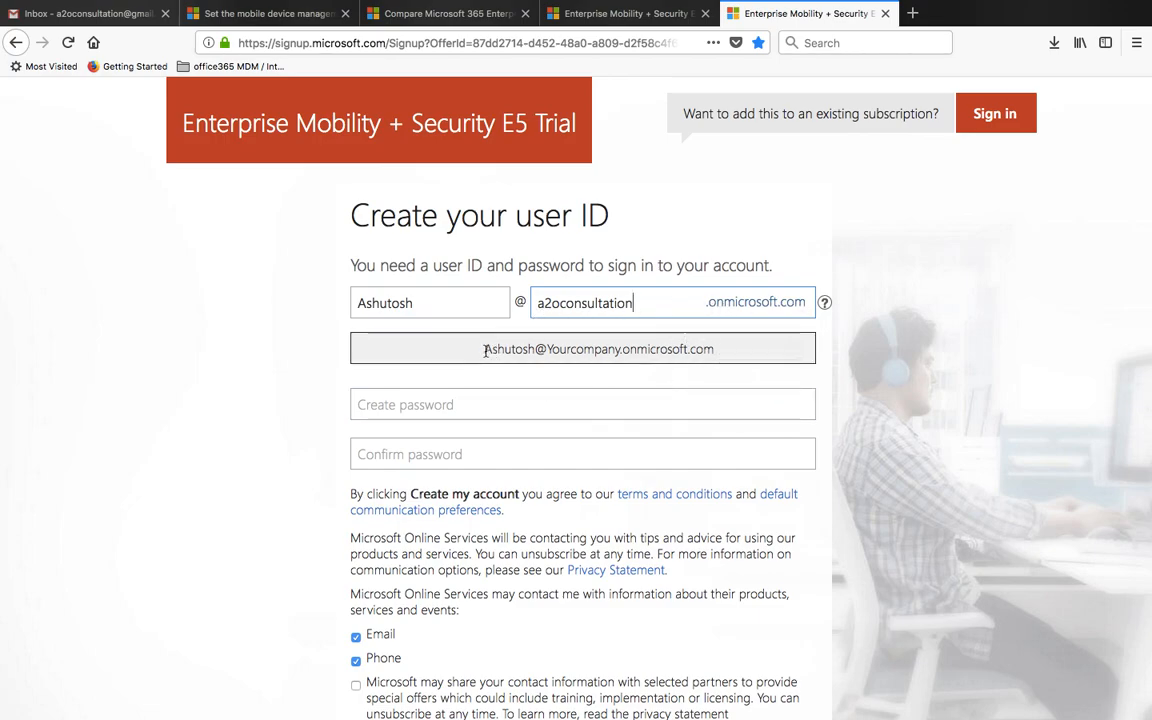
drag(489, 352, 770, 352)
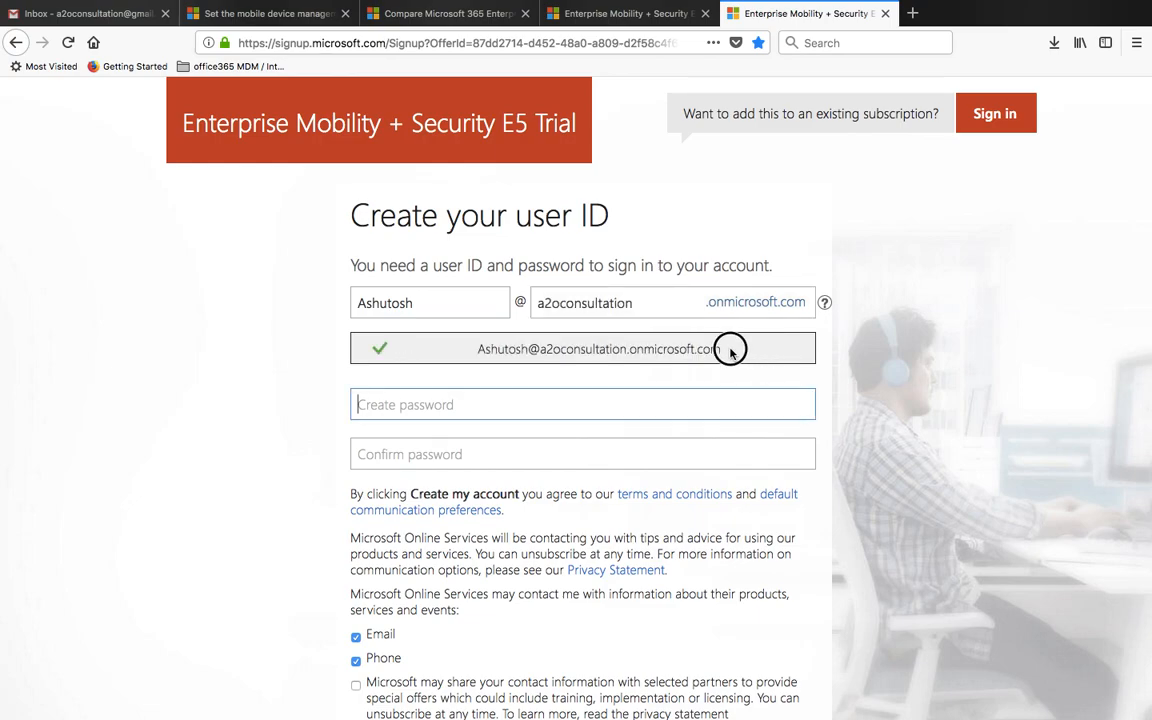
drag(731, 350, 463, 355)
click(541, 348)
drag(541, 348, 734, 355)
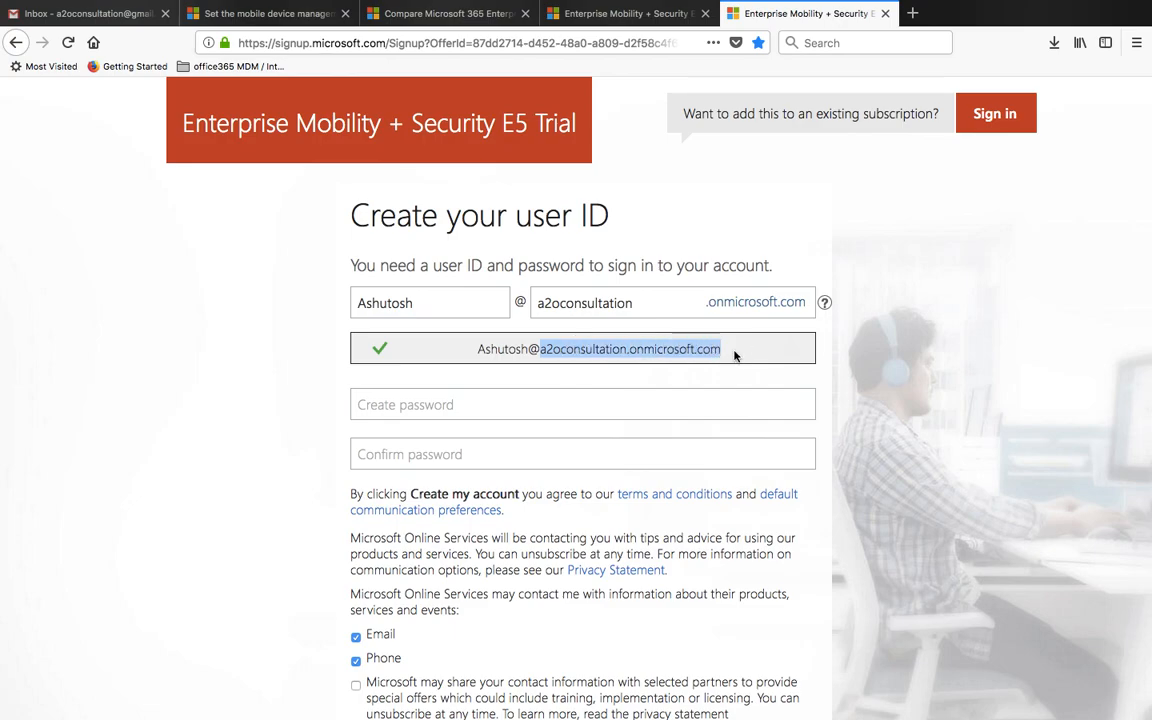
Set and confirm the account password, untick Email contact, and create the account.
click(572, 409)
text(****)
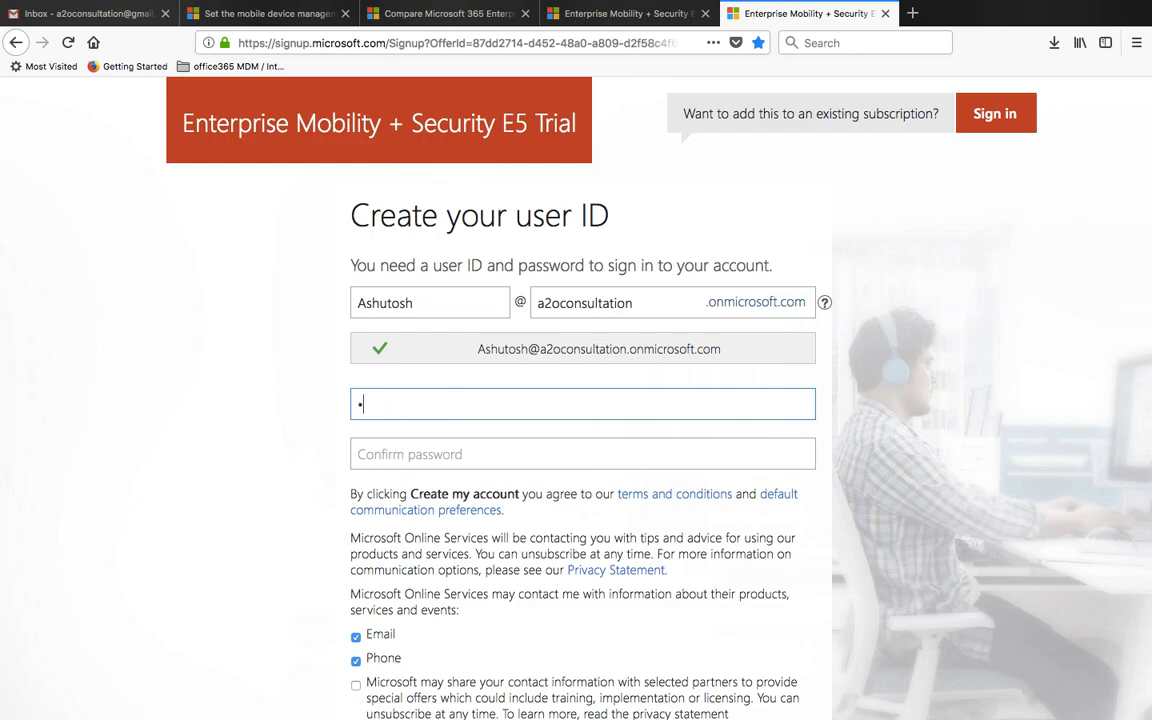
text(****)
key(Tab)
text(*****)
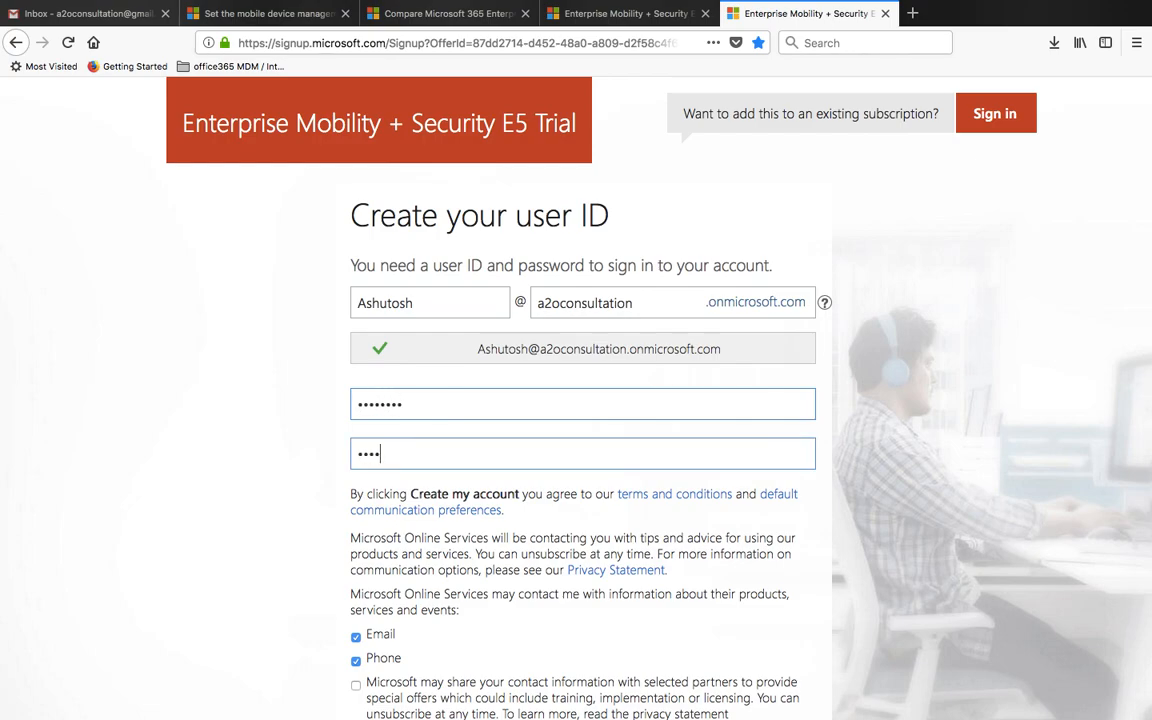
text(***)
scroll(498, 376, down, 5)
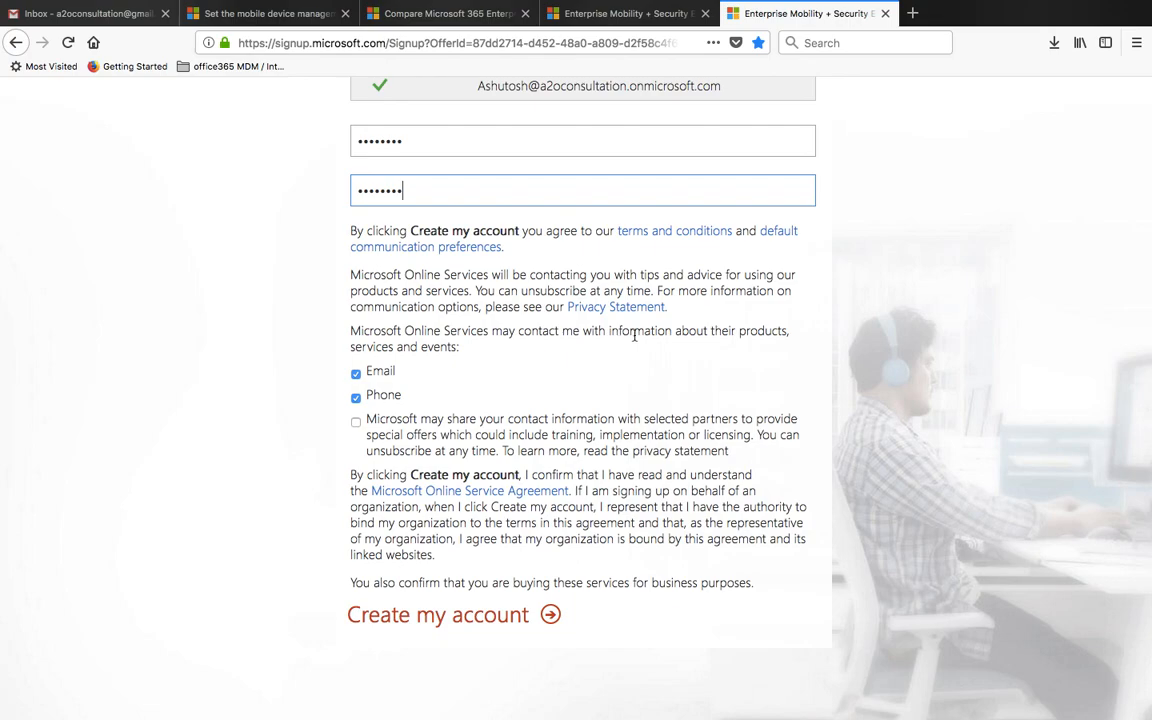
click(356, 374)
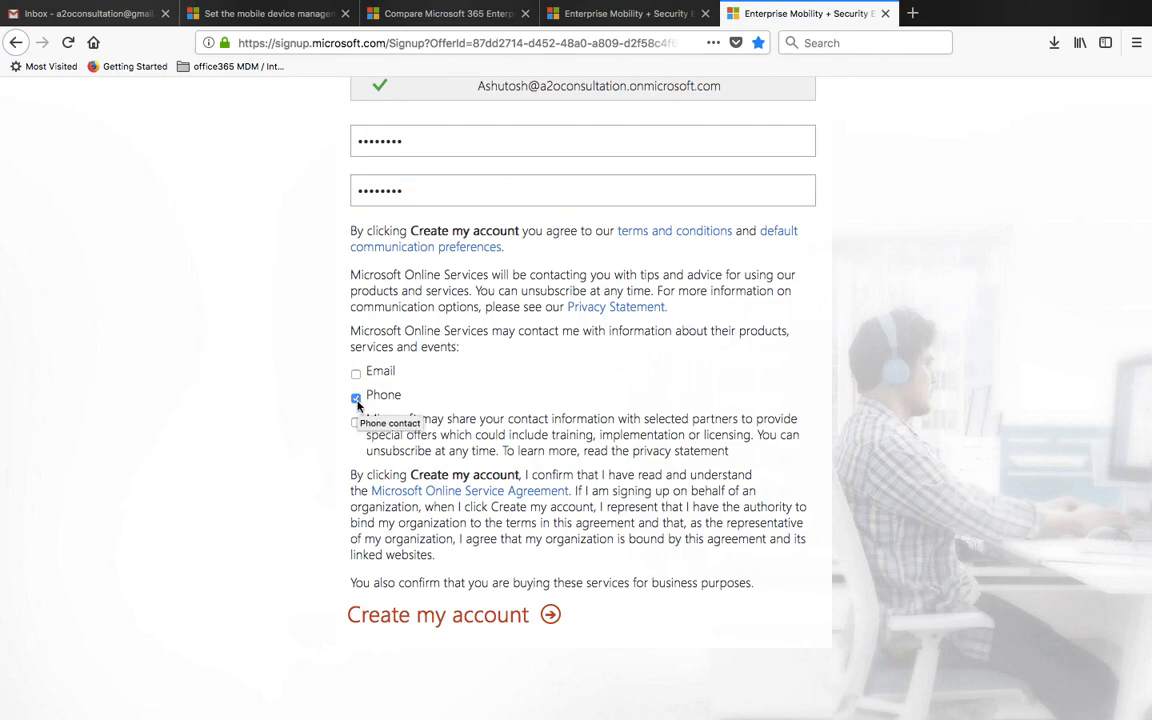
click(438, 616)
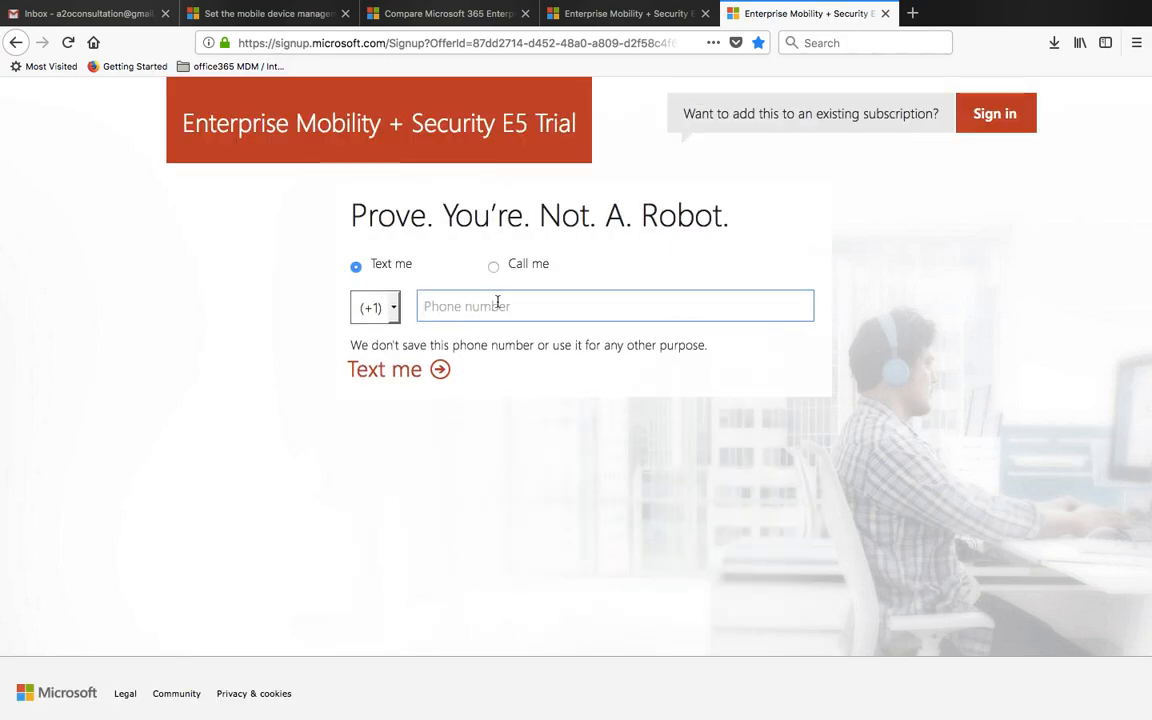
Browse the country calling code list, then close it without changing the code.
click(391, 309)
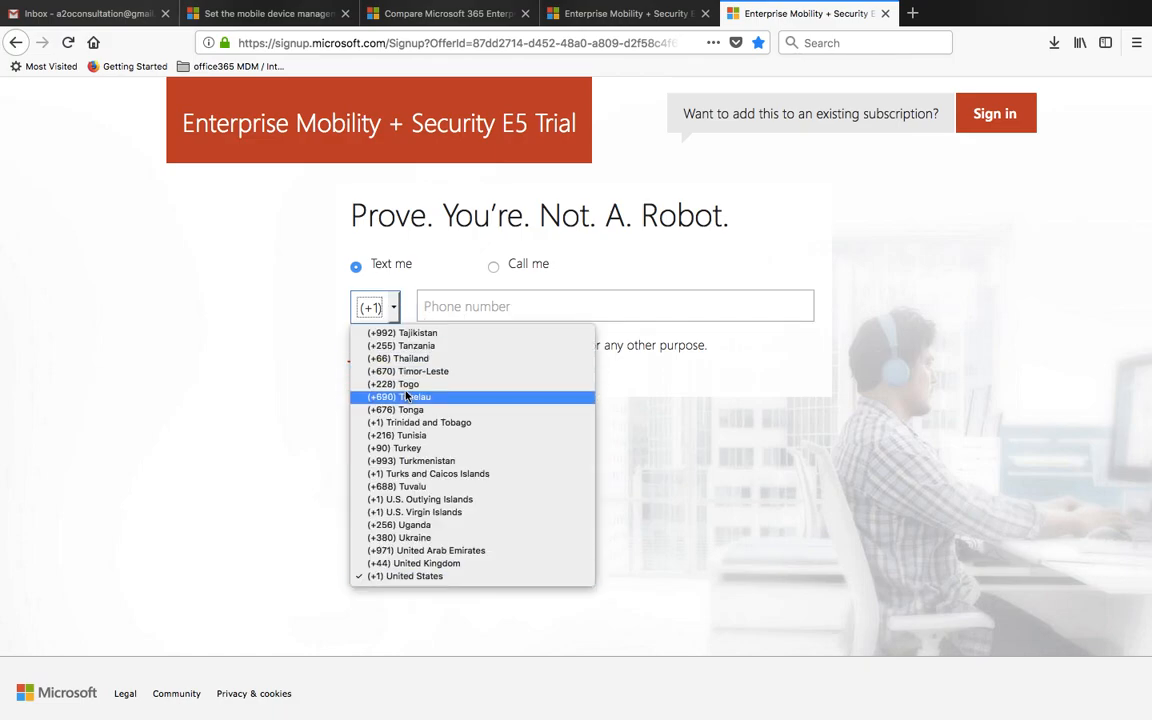
scroll(406, 396, down, 3)
scroll(406, 396, up, 15)
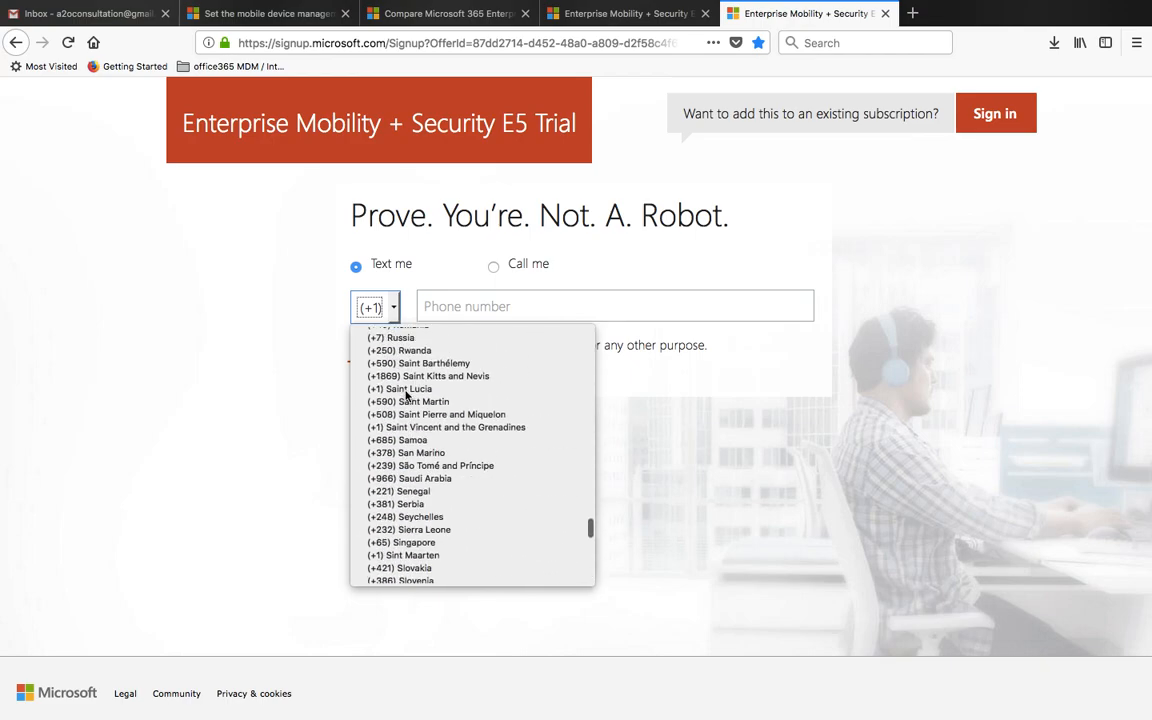
scroll(406, 396, up, 20)
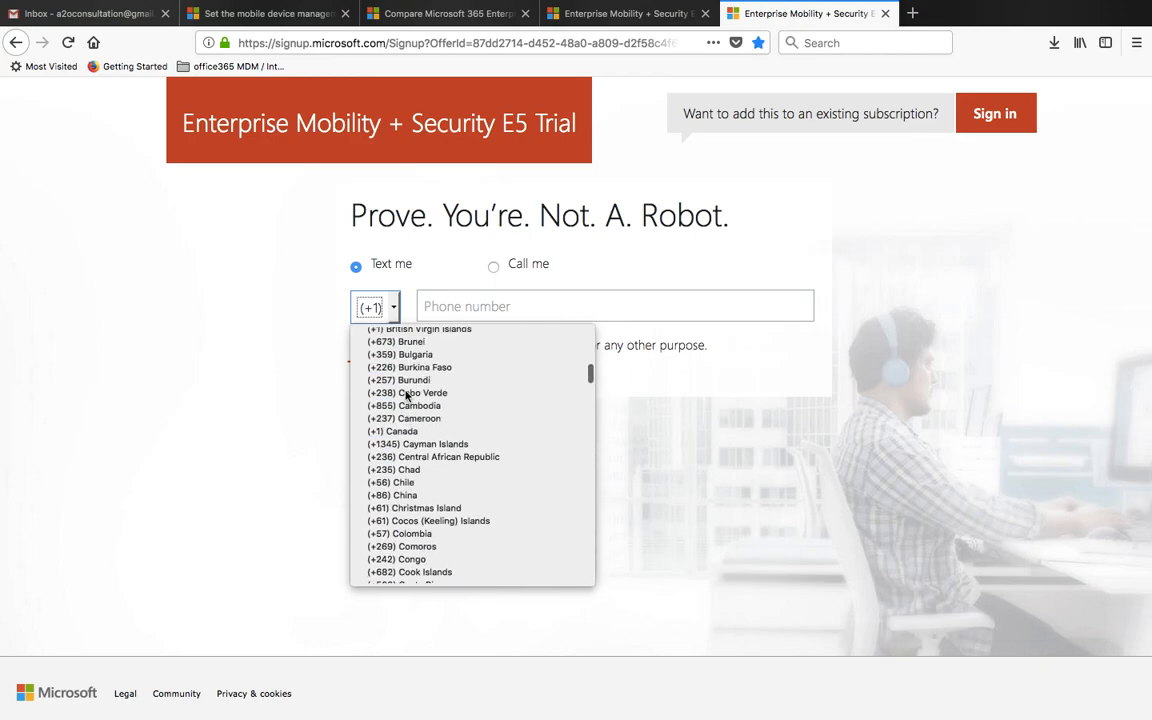
scroll(406, 396, up, 10)
scroll(406, 396, down, 3)
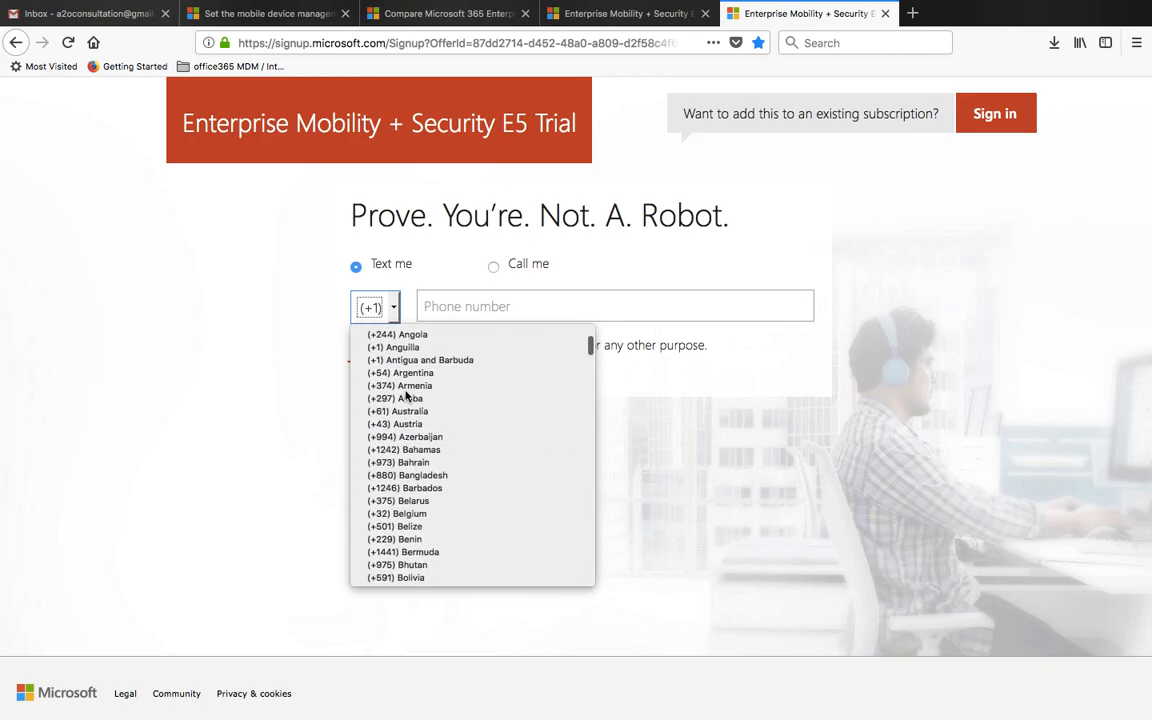
scroll(406, 396, down, 2)
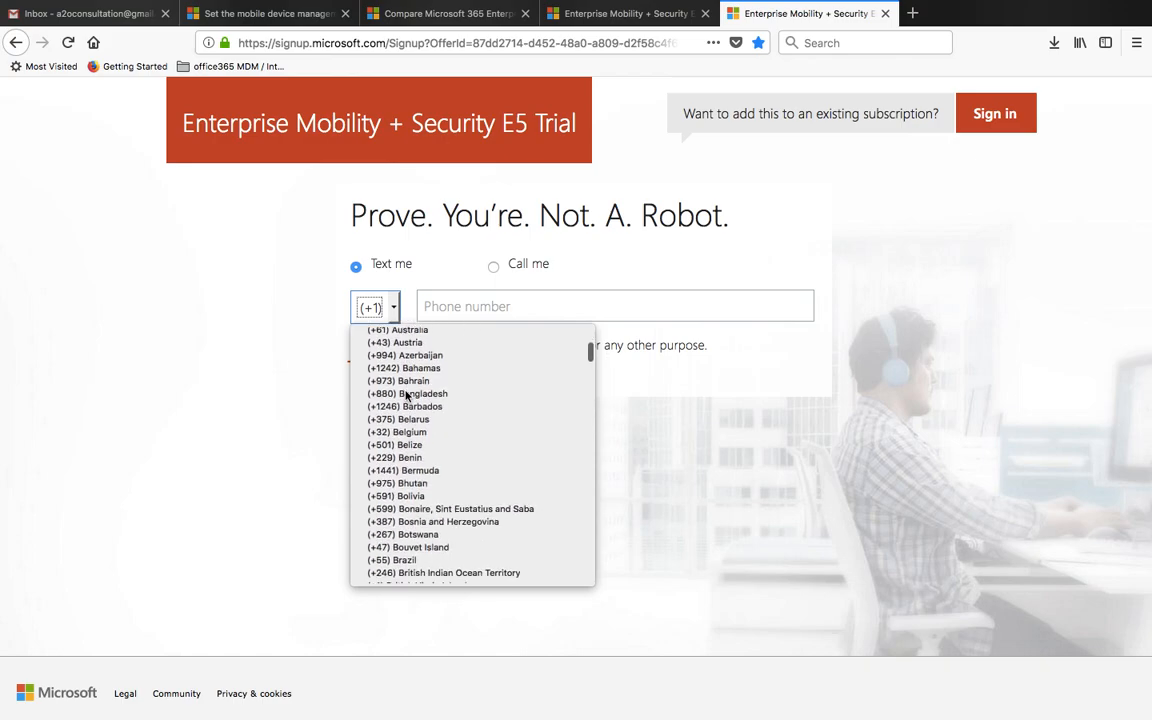
click(371, 306)
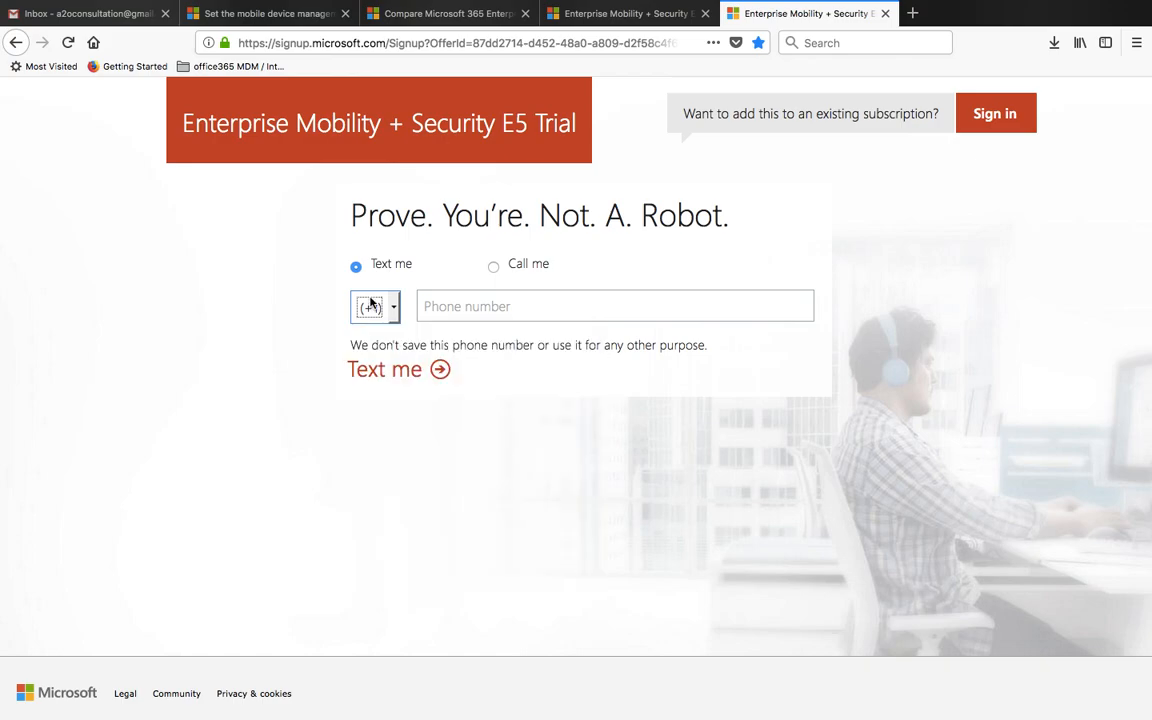
Select India's +91 as the country calling code.
click(392, 311)
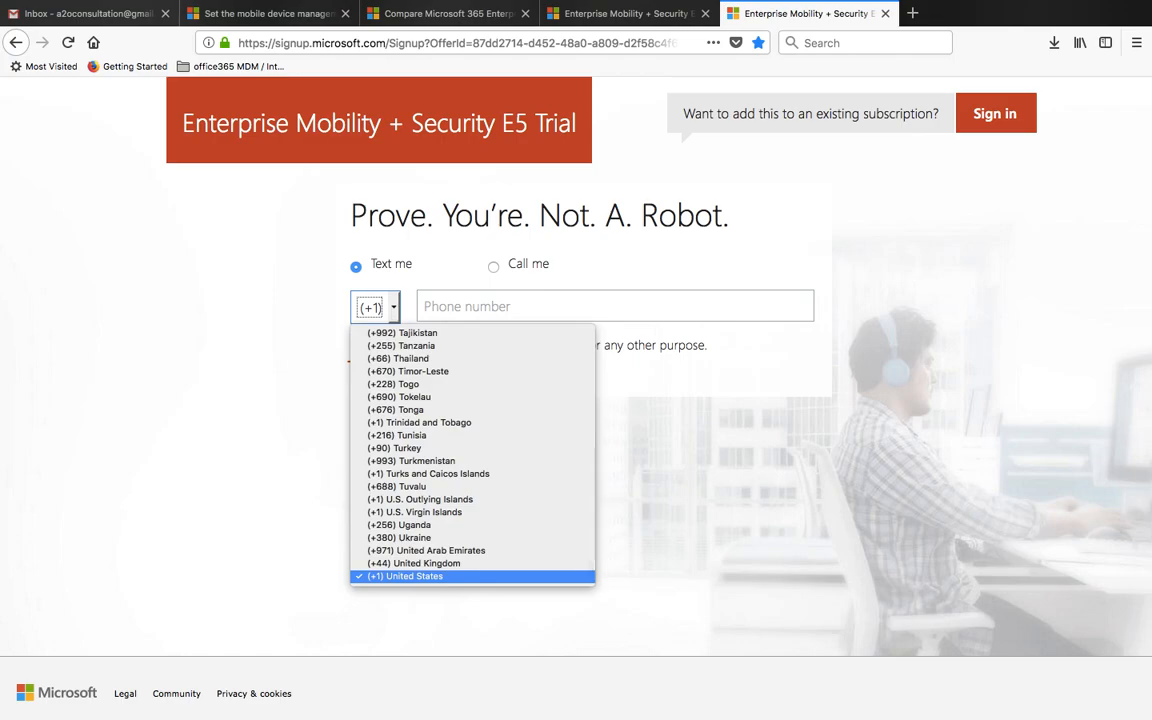
key(Down)
key(Down)
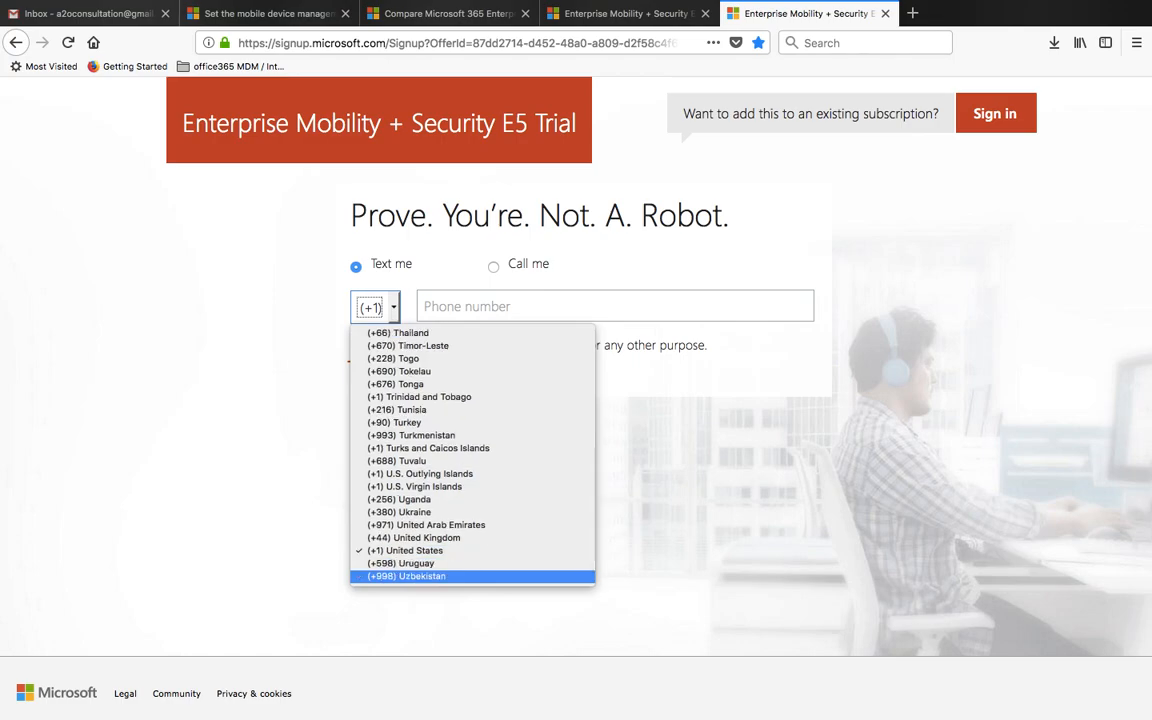
key(Up)
key(Up)
key(Up)
key(Up)
key(Up)
key(Up)
key(Up)
key(Up)
key(Up)
key(Up)
key(Up)
key(Up)
key(Up)
key(Up)
key(Up)
key(Up)
key(Up)
key(Up)
key(Up)
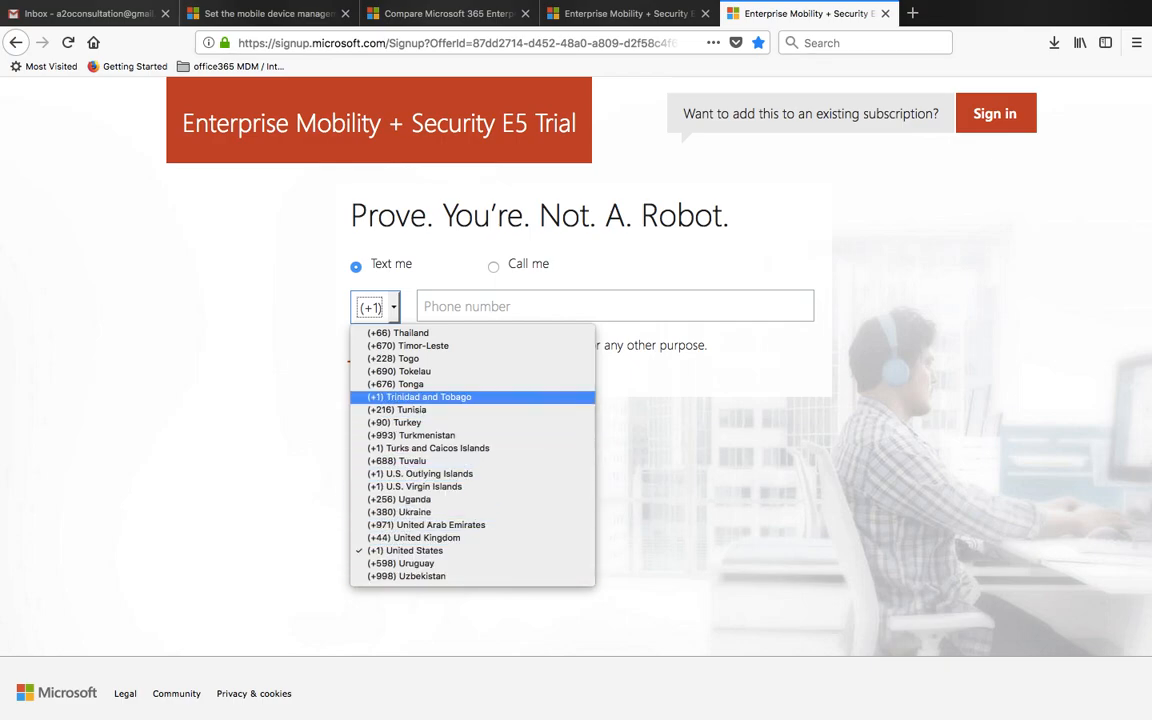
key(Up)
key(Up)
key(Up)
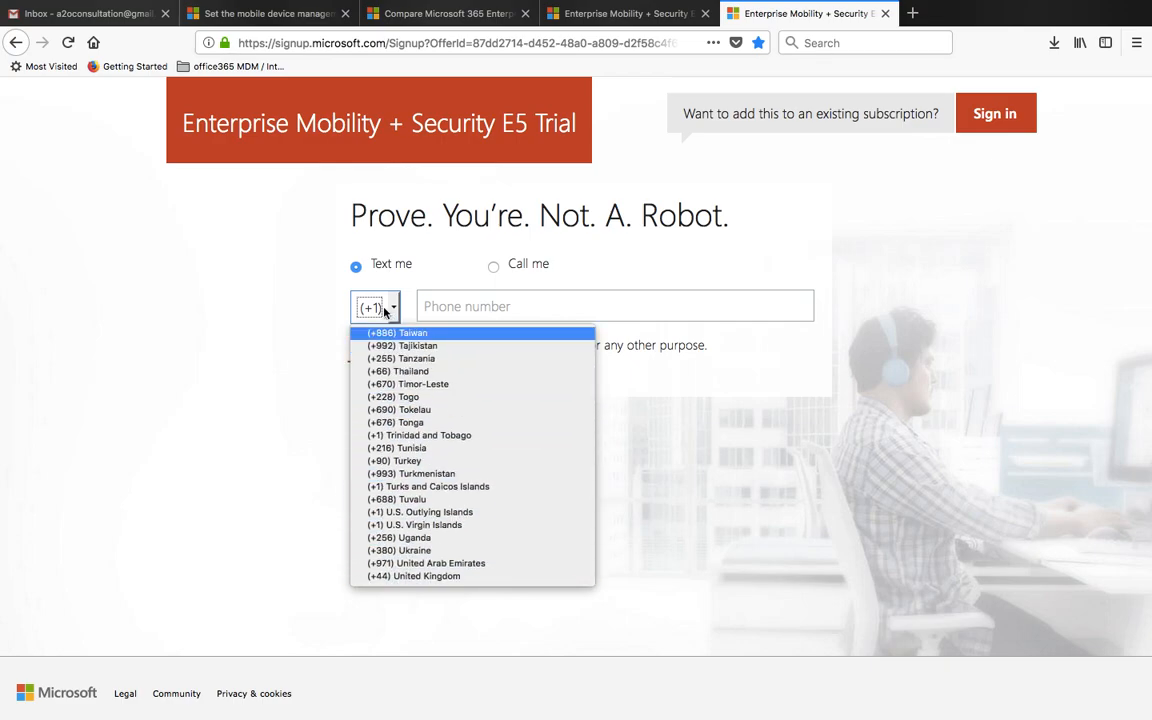
scroll(442, 450, up, 20)
scroll(440, 450, down, 15)
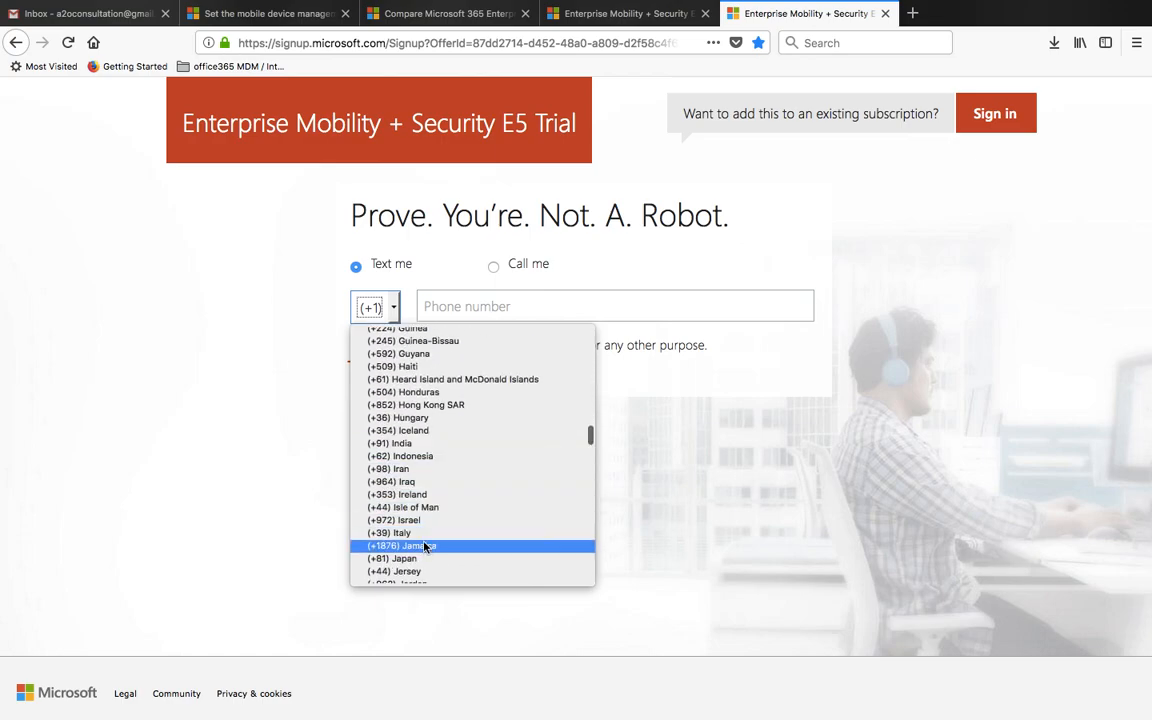
click(405, 450)
Enter the phone number and request the verification code by text message.
click(560, 310)
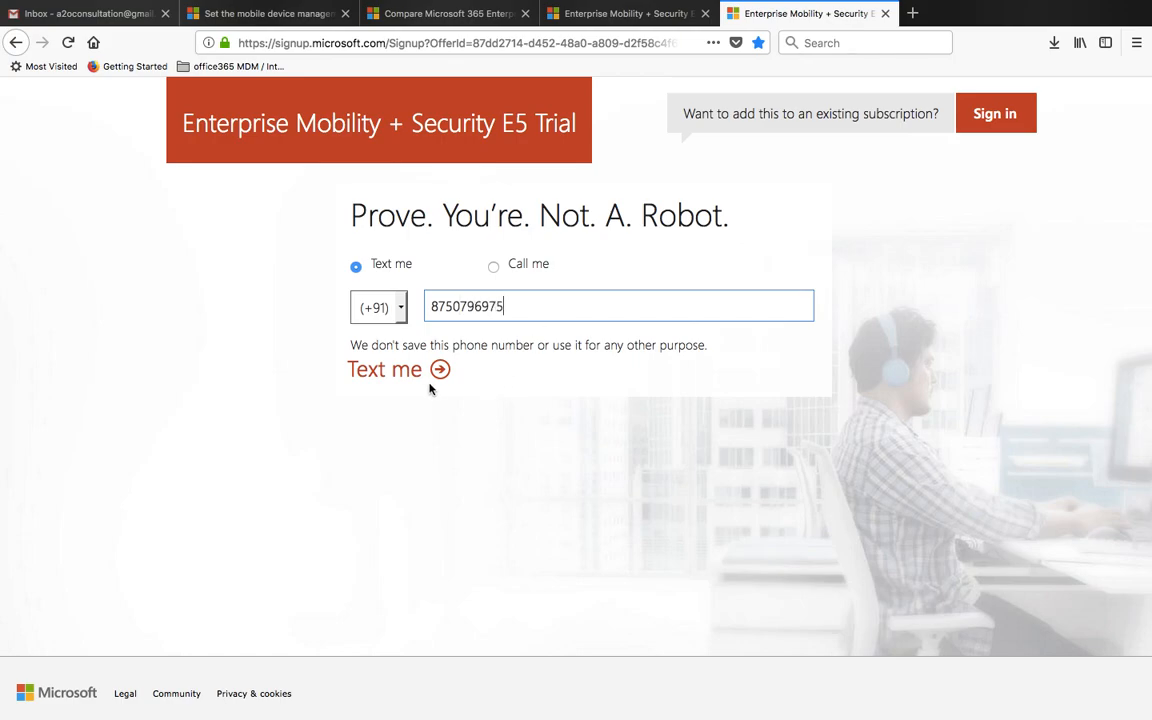
click(403, 373)
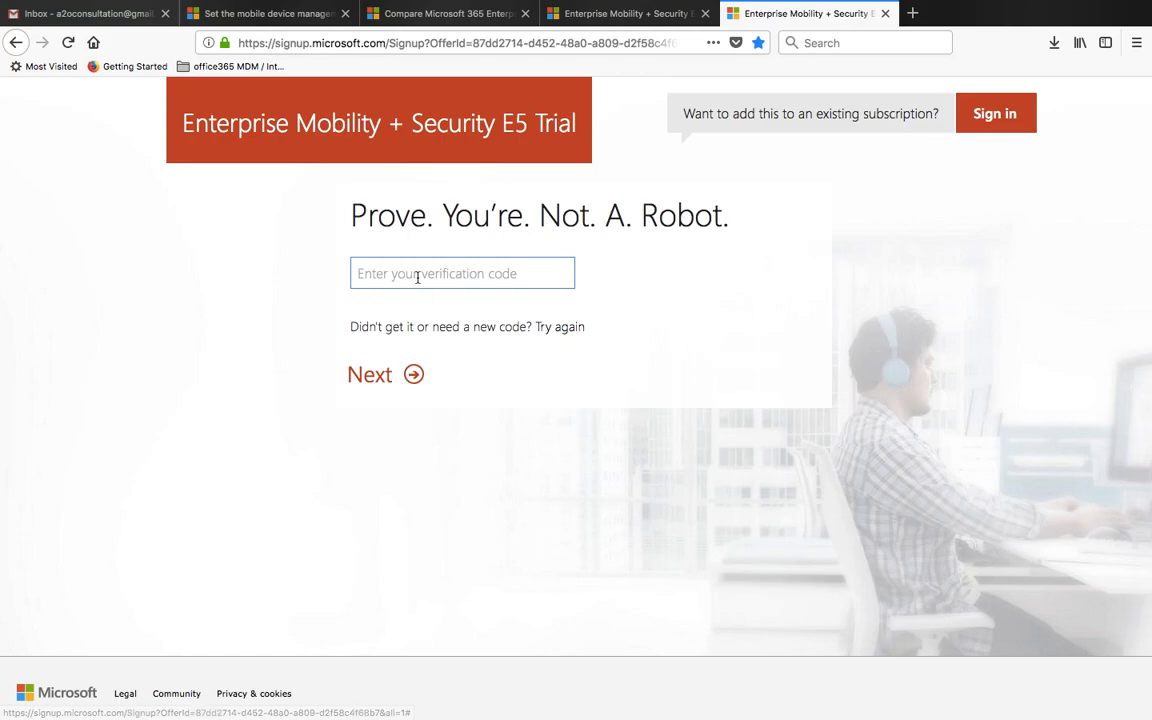
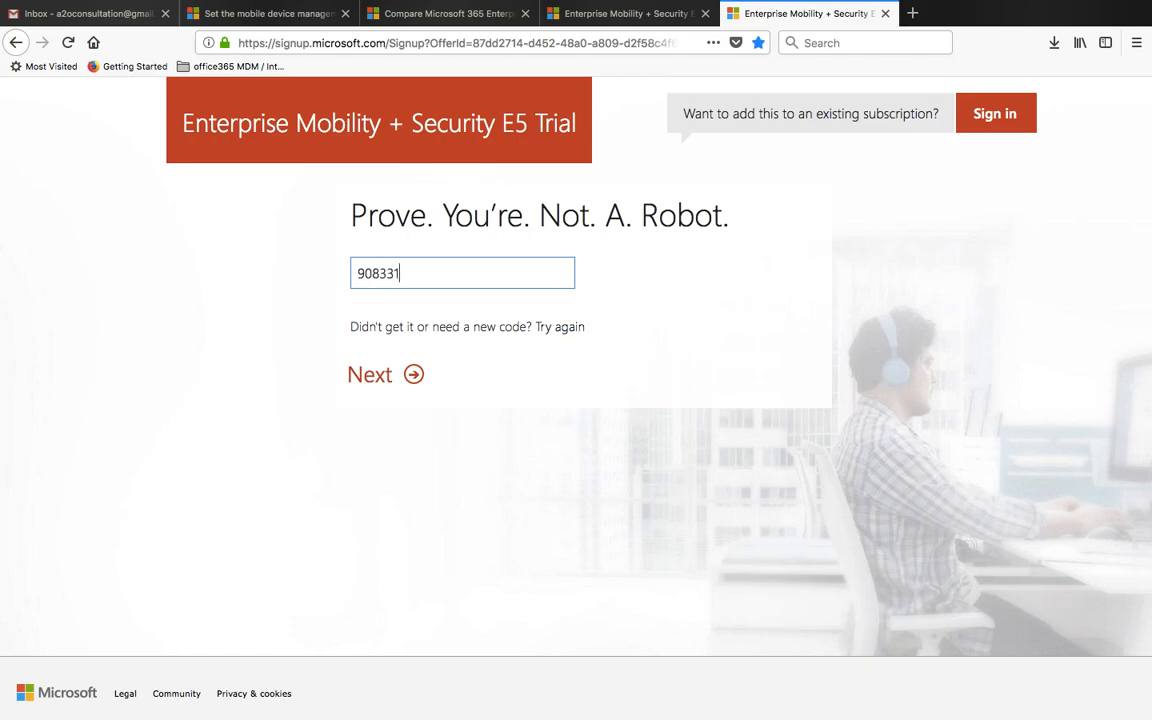
Enter the texted verification code and submit it.
click(386, 378)
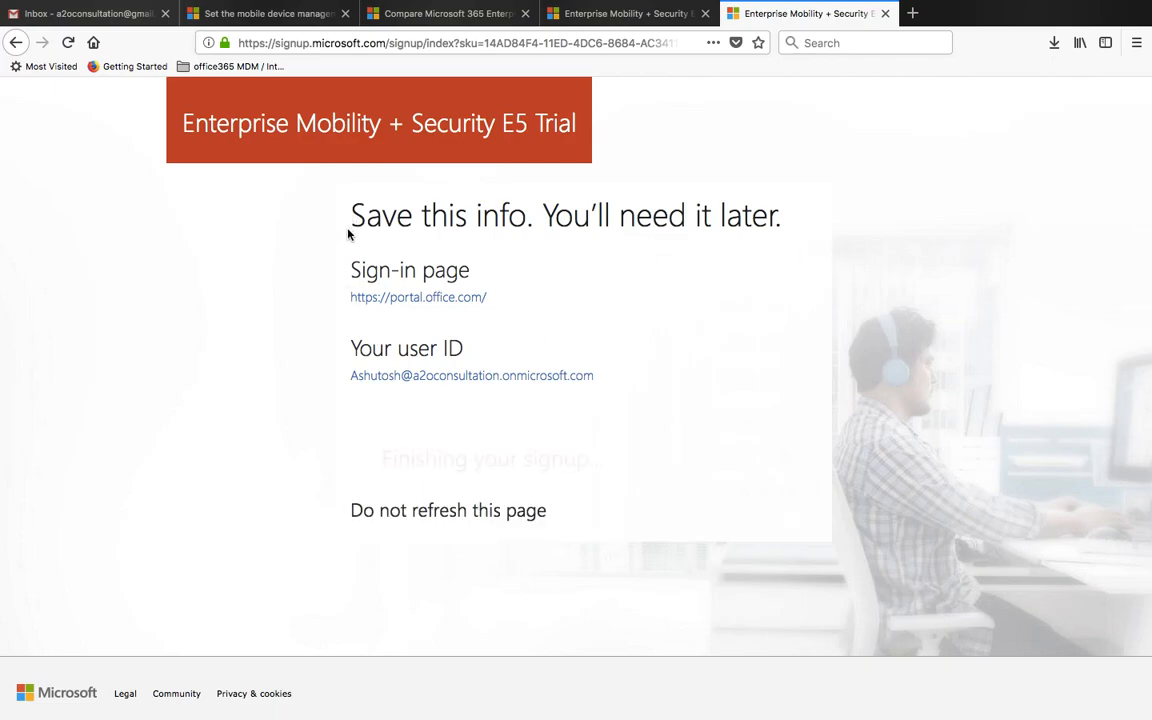
Review the sign-in page and user ID details, then continue into the new account.
drag(350, 262, 614, 416)
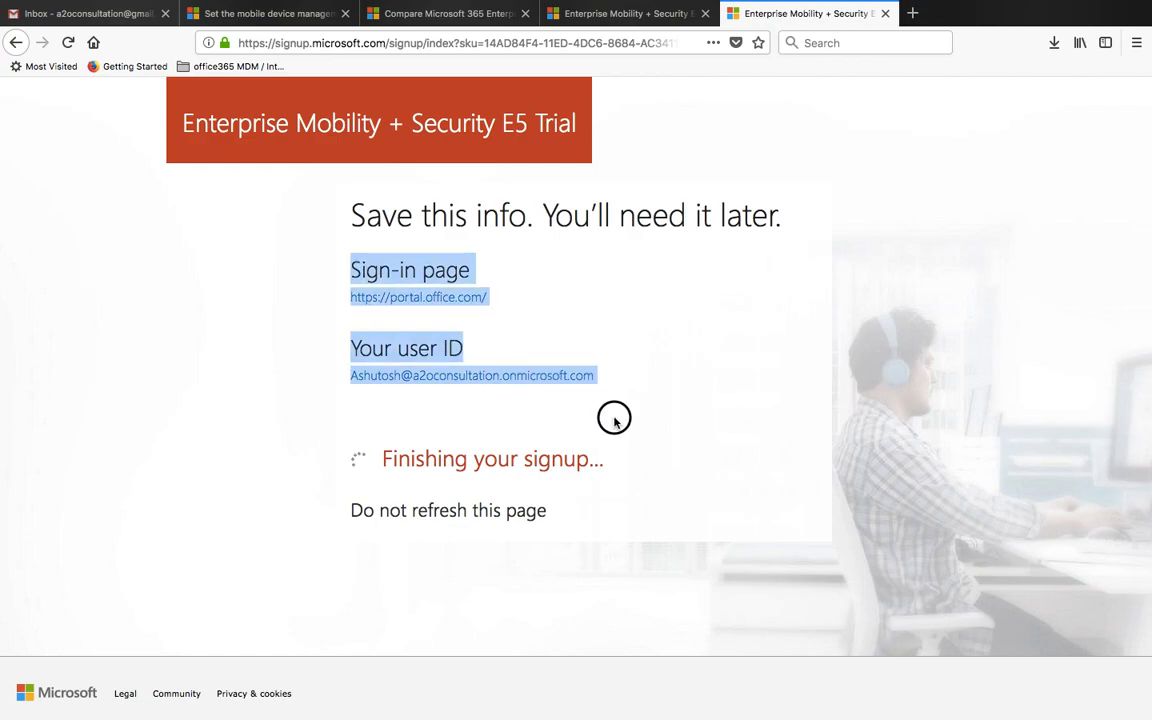
click(753, 350)
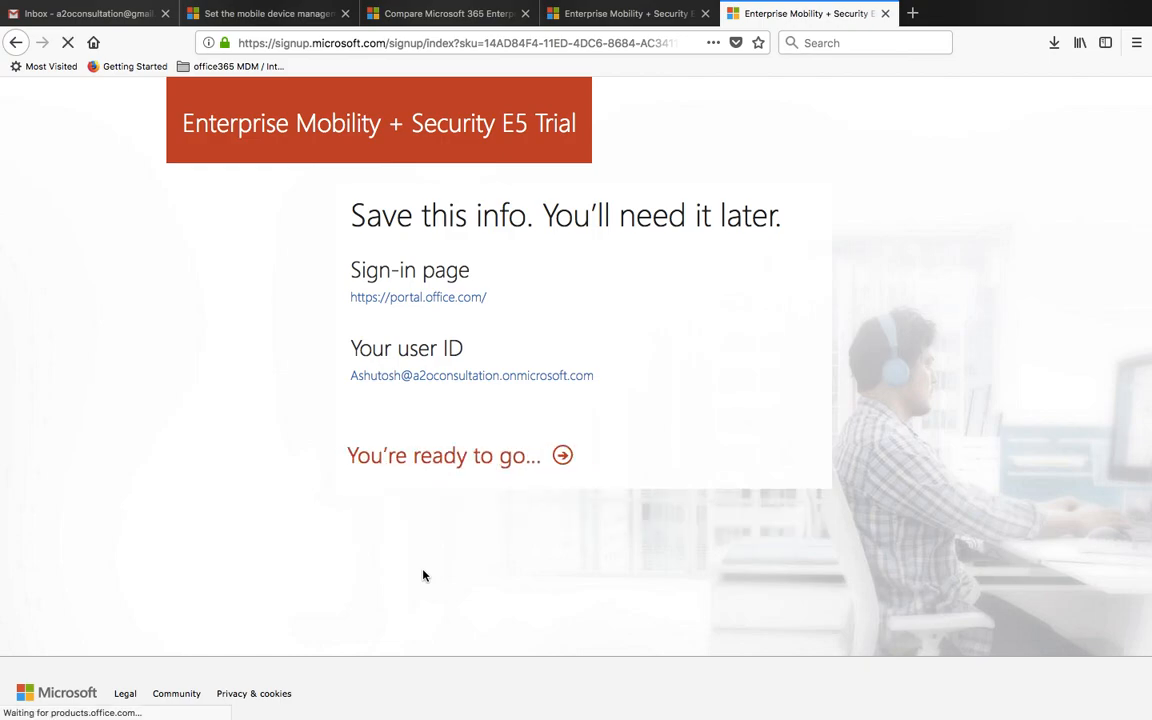
click(492, 458)
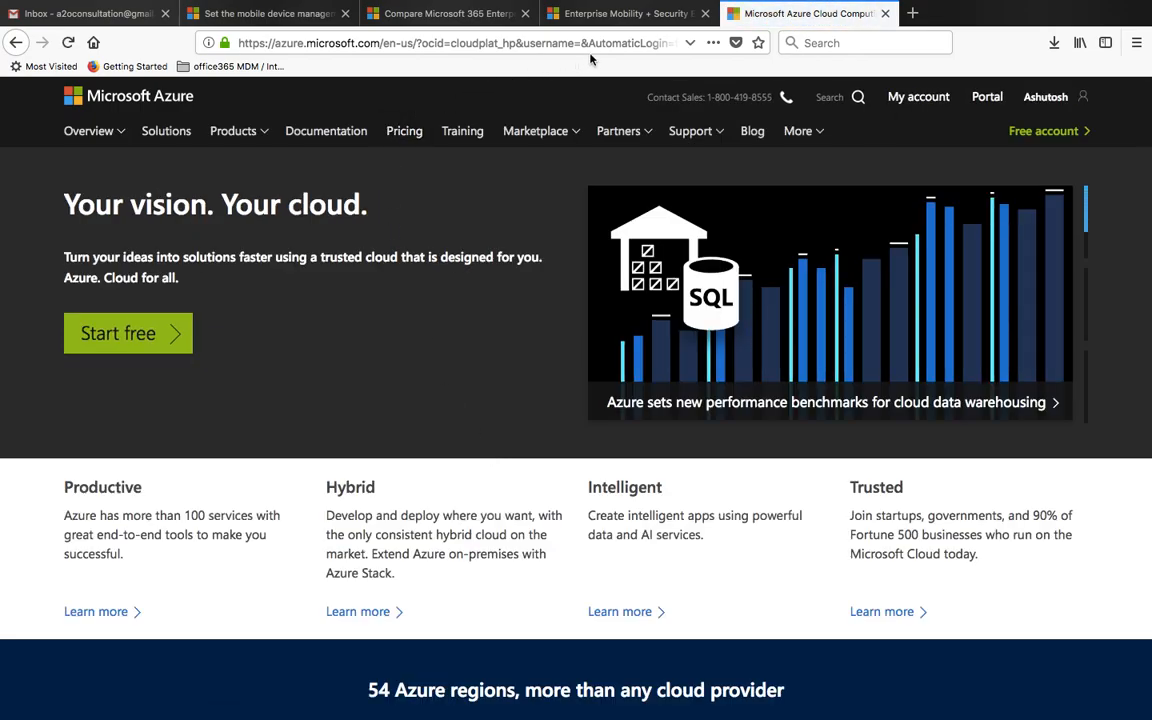
Go to portal.office.com in Firefox after correcting the autofilled address.
click(450, 42)
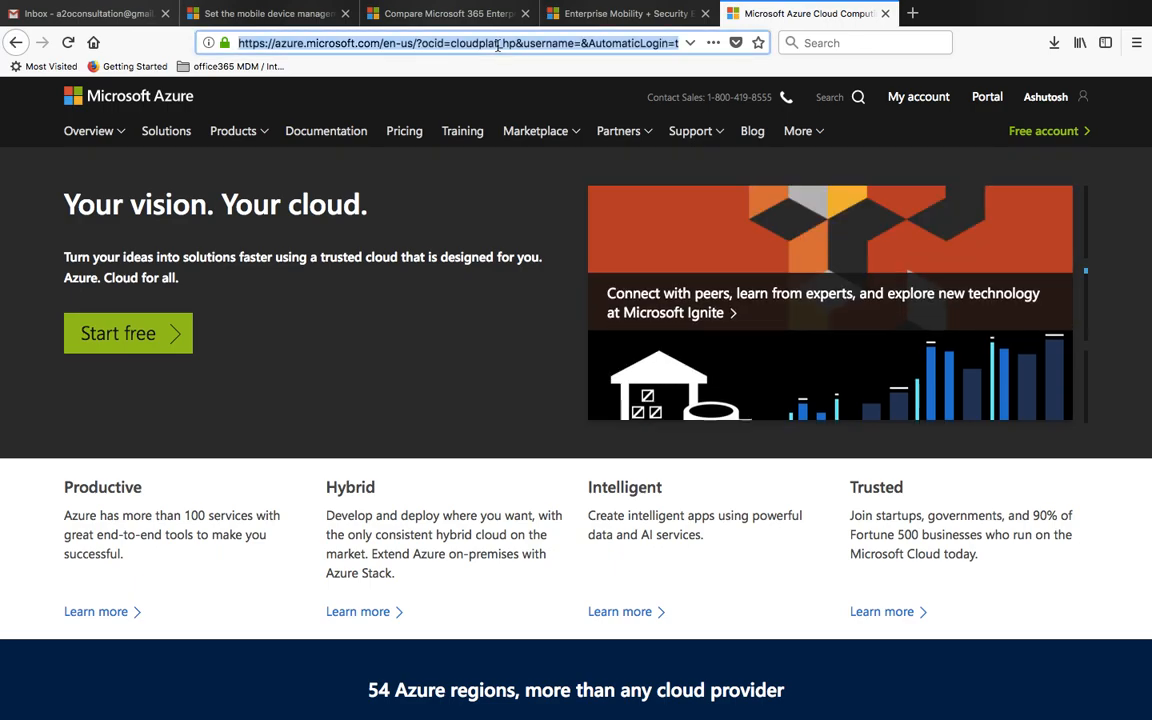
text(port)
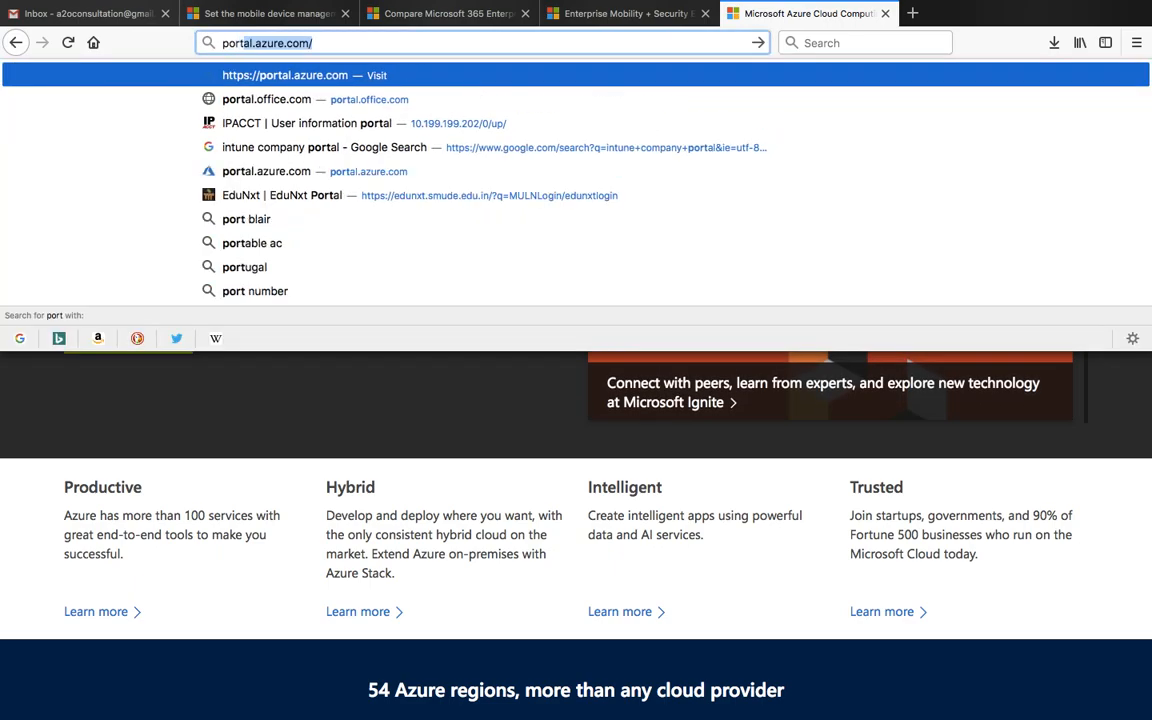
text(al.microsoft)
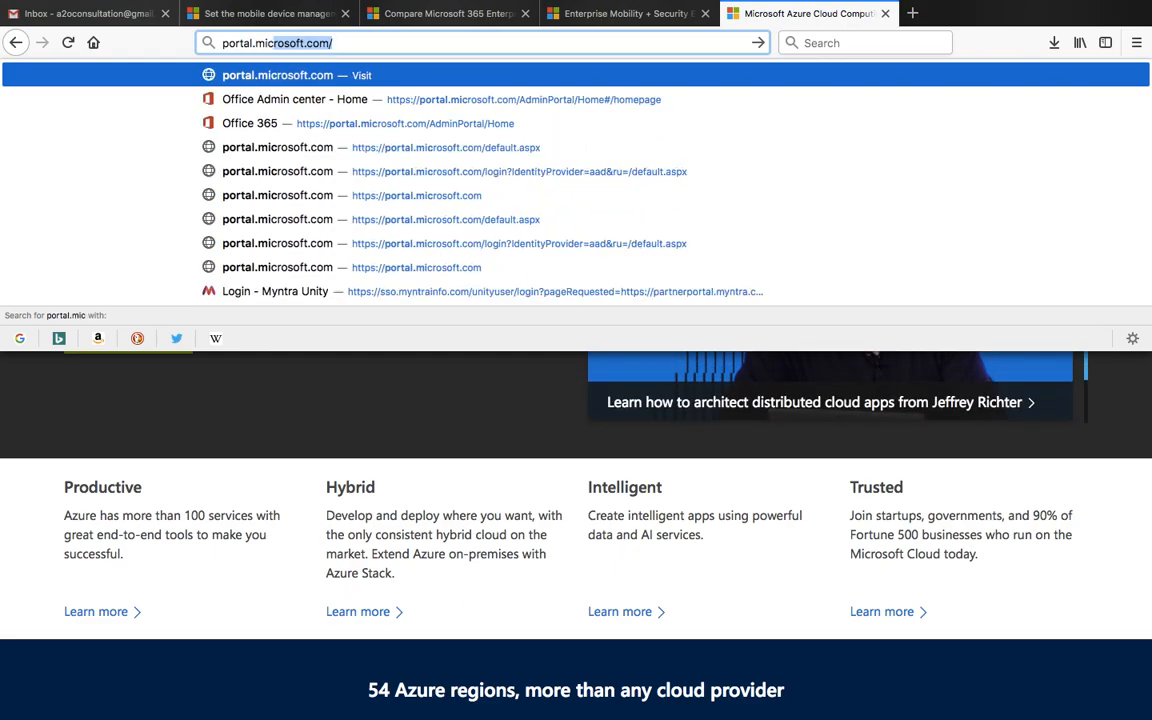
key(Right)
key(BackSpace)
key(BackSpace)
key(BackSpace)
key(BackSpace)
key(BackSpace)
key(BackSpace)
key(BackSpace)
key(BackSpace)
key(BackSpace)
key(BackSpace)
key(BackSpace)
key(BackSpace)
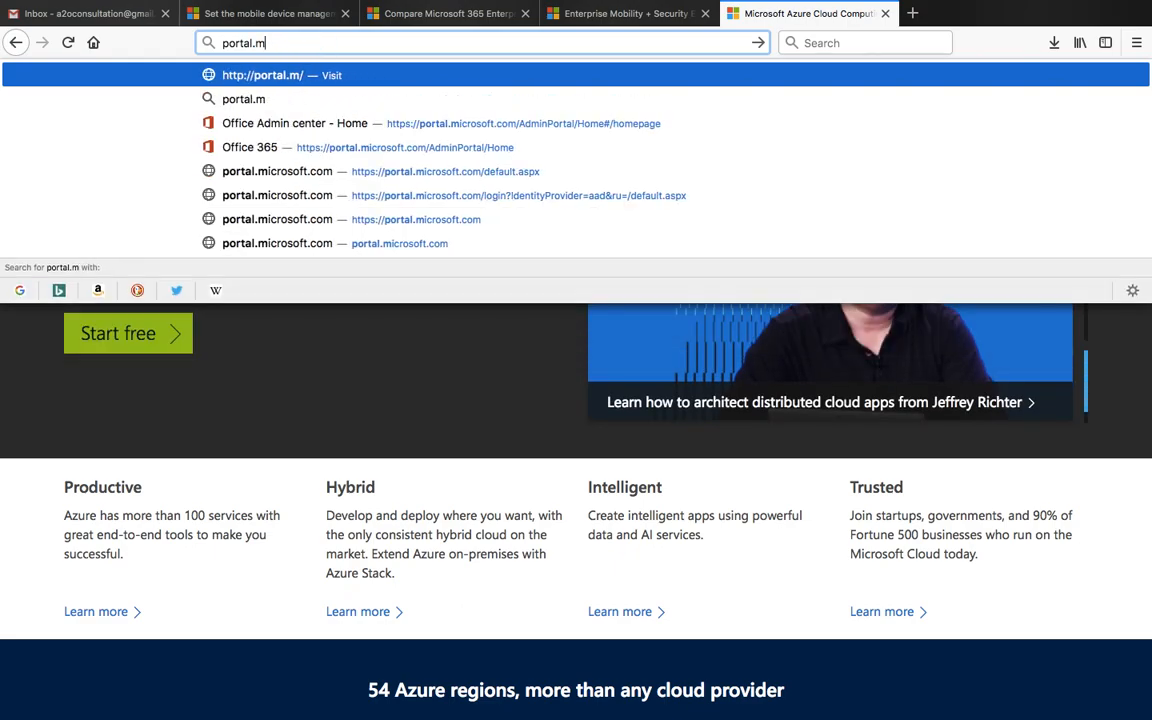
key(BackSpace)
key(BackSpace)
text(office.com/)
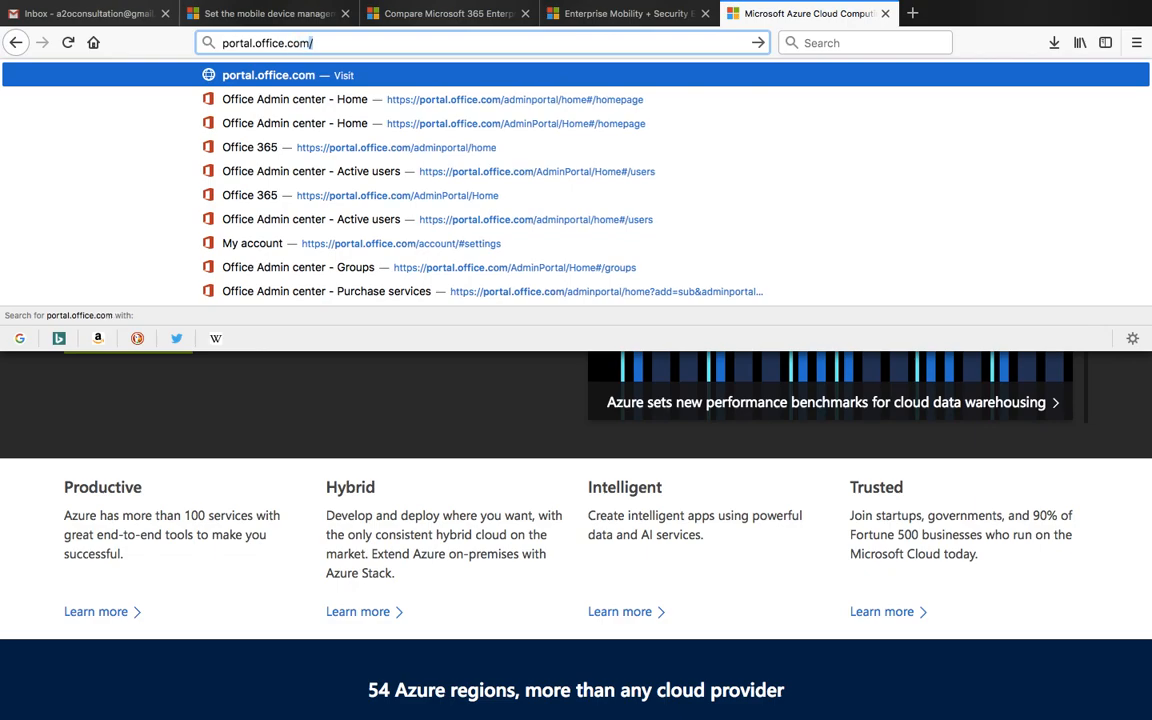
key(Return)
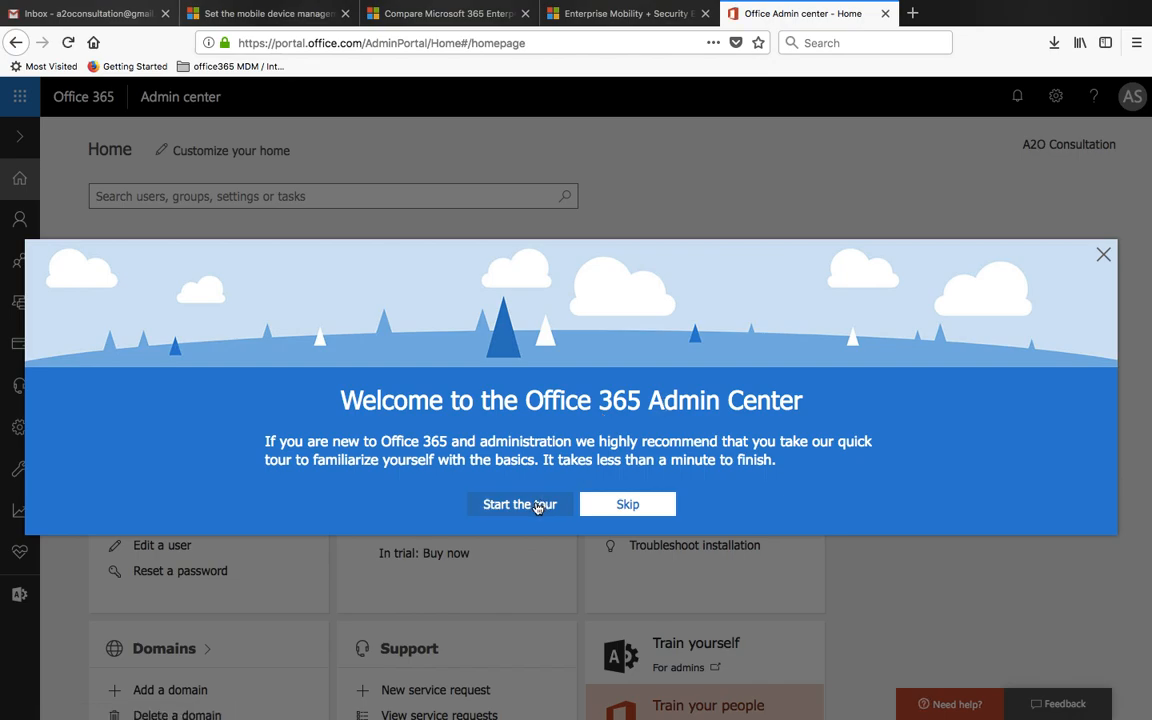
Skip the welcome tour and check the signed-in account details.
click(632, 504)
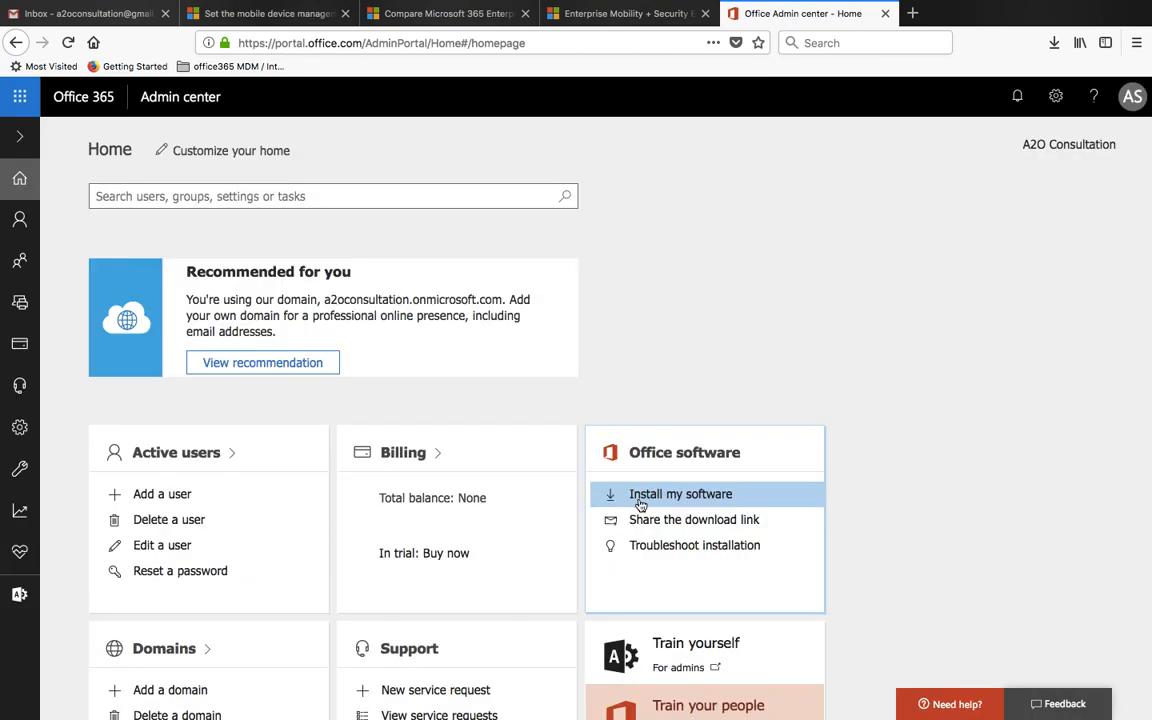
click(1132, 96)
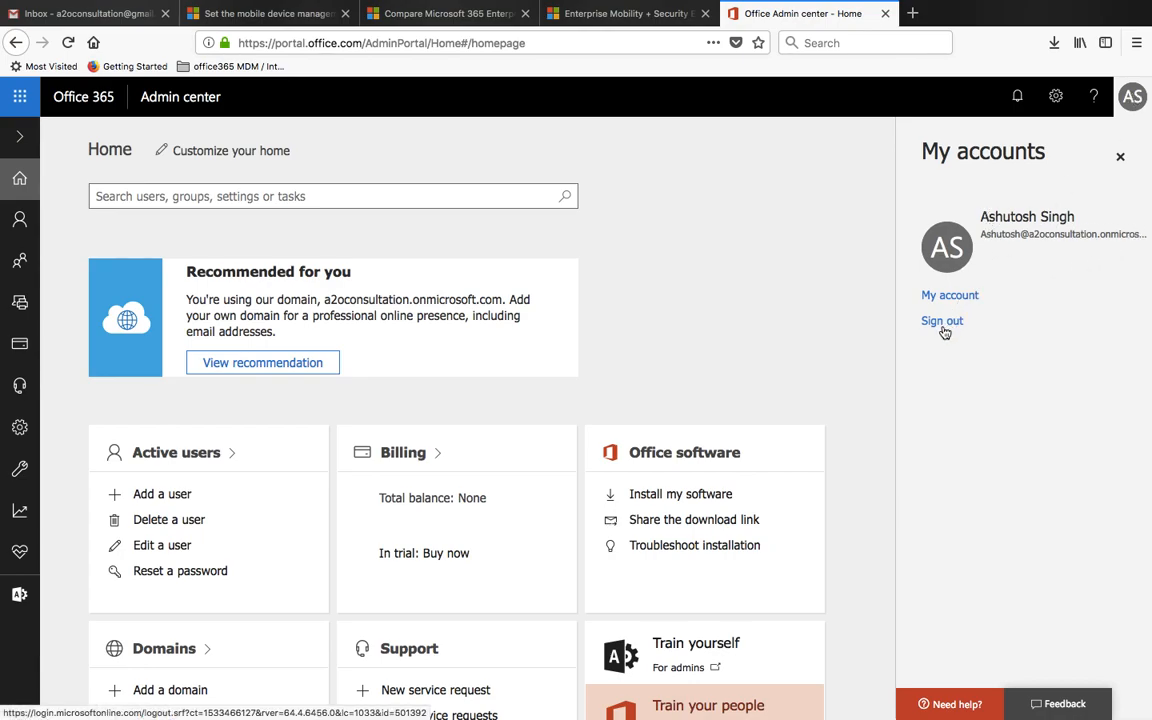
click(1132, 96)
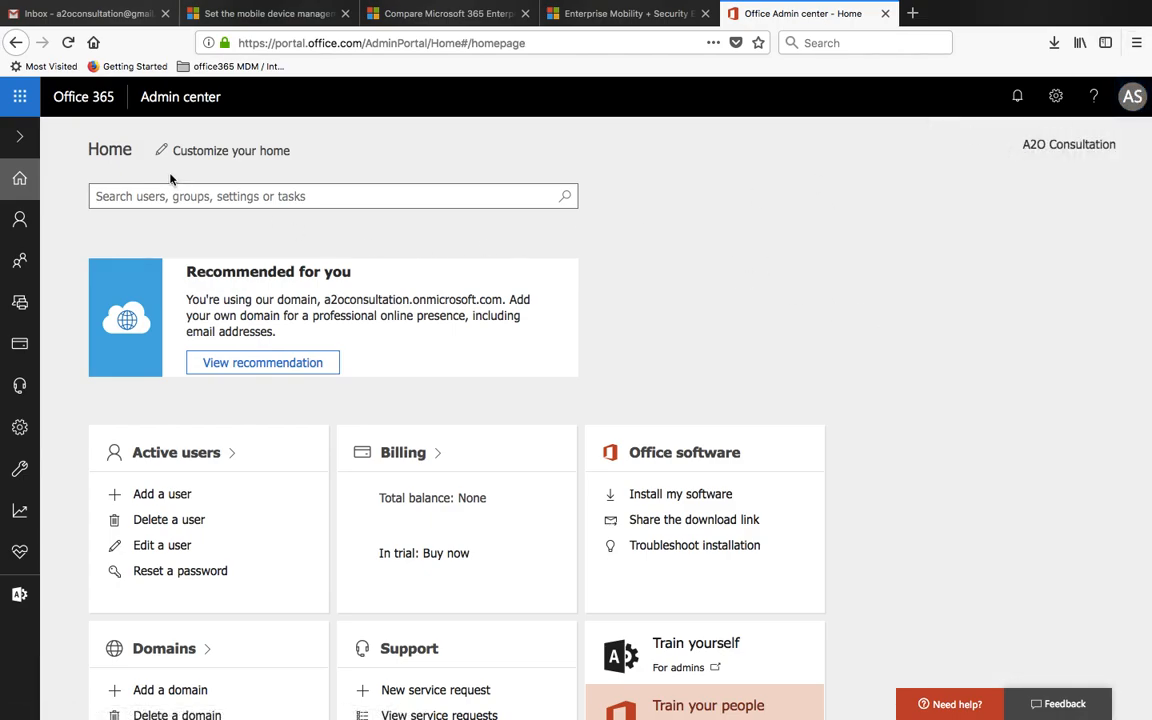
Expand the left navigation and its Billing section.
click(20, 137)
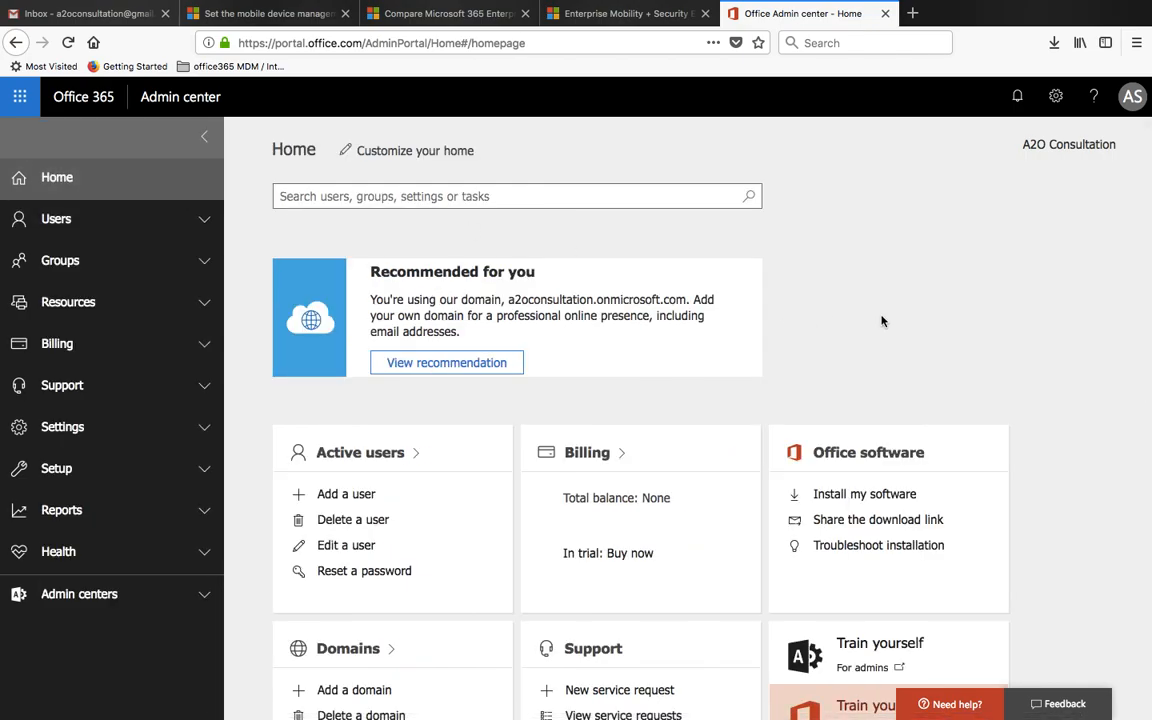
scroll(882, 321, down, 10)
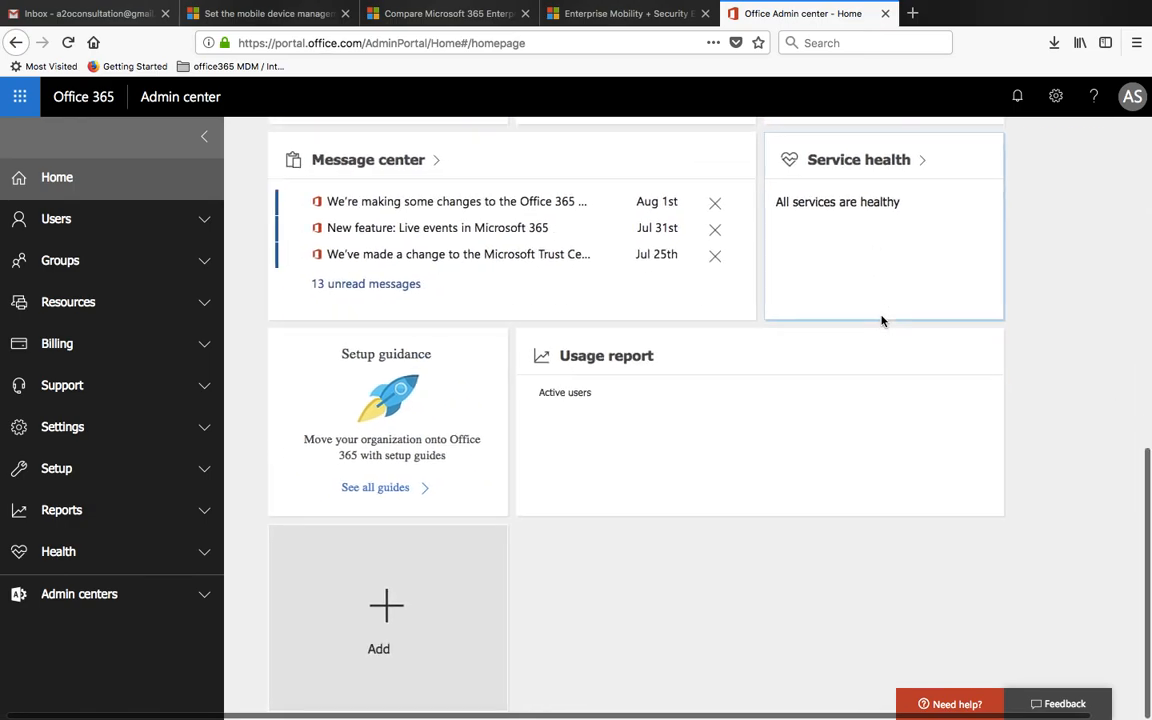
scroll(882, 321, up, 8)
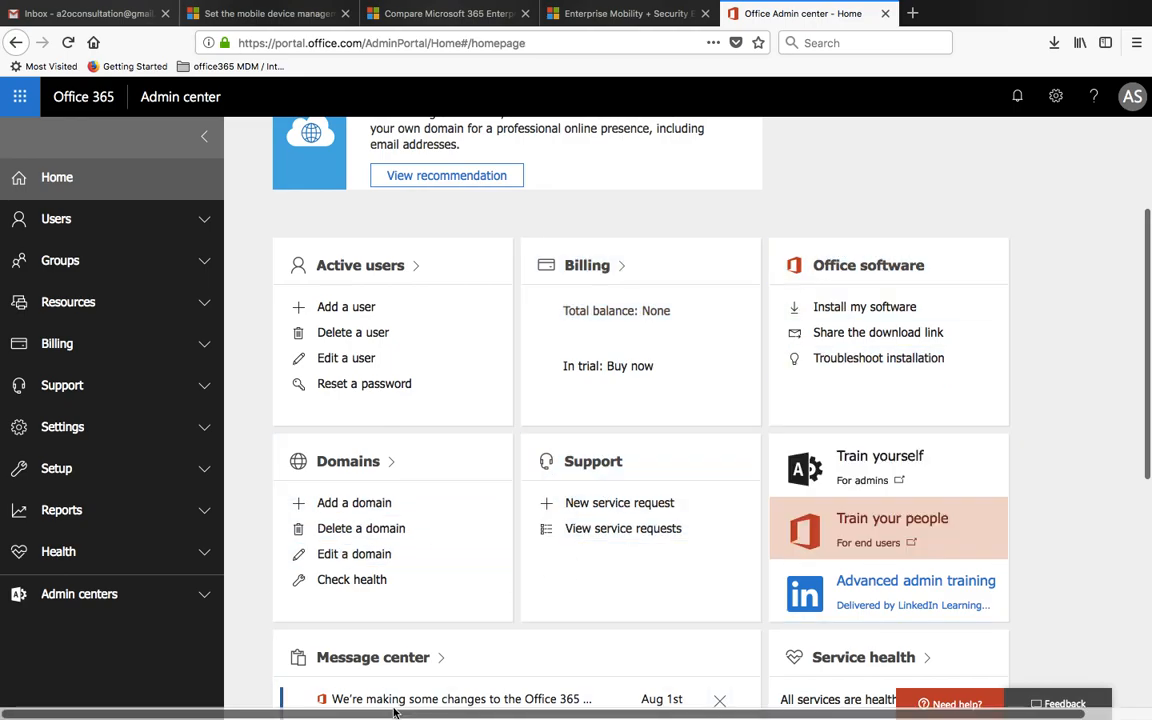
scroll(380, 503, down, 3)
scroll(395, 712, up, 5)
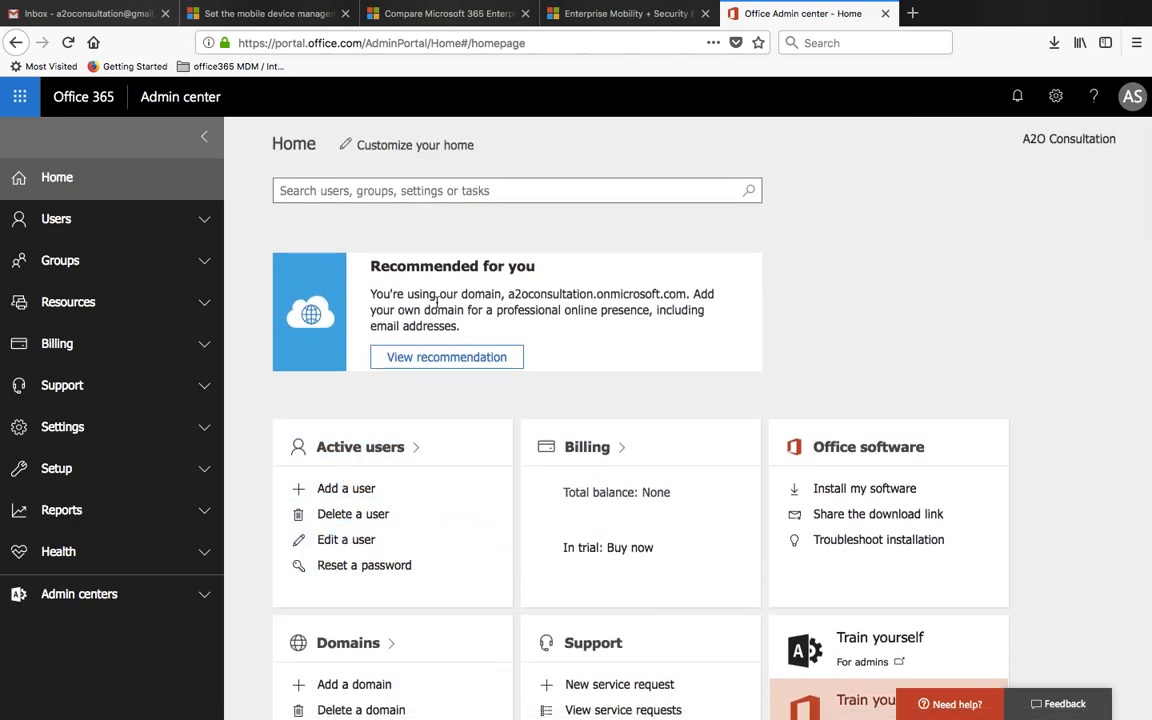
click(144, 354)
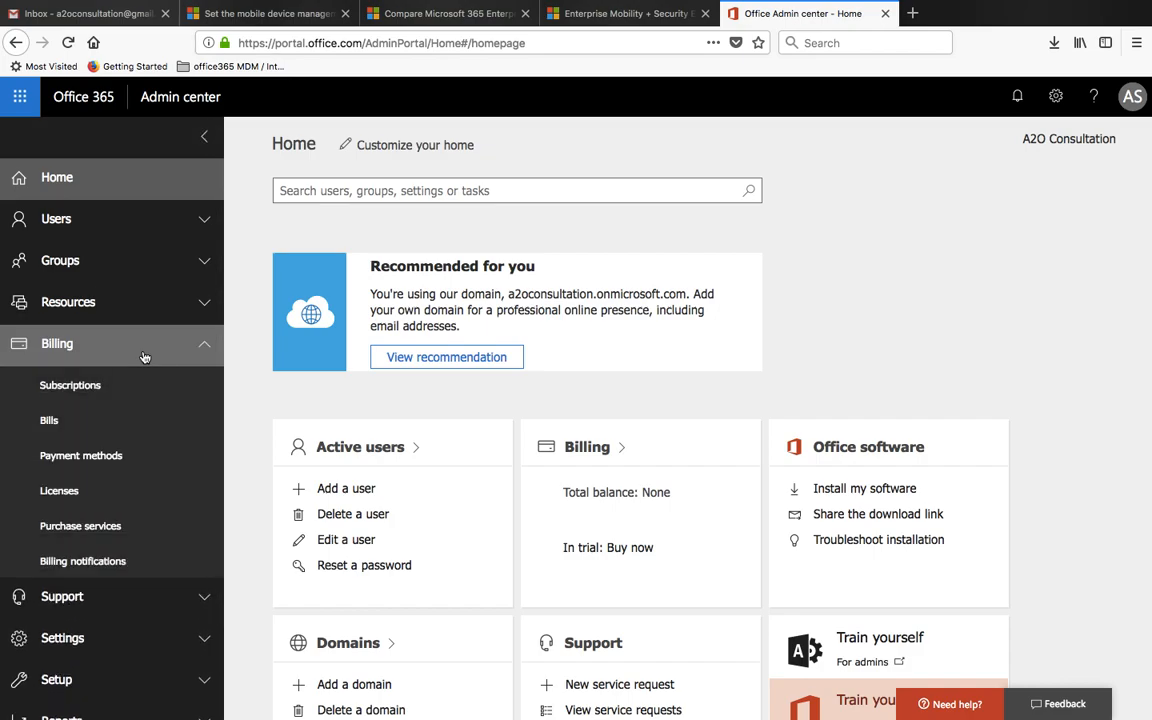
Open Subscriptions and check the E5 trial's 250 available licences.
click(96, 386)
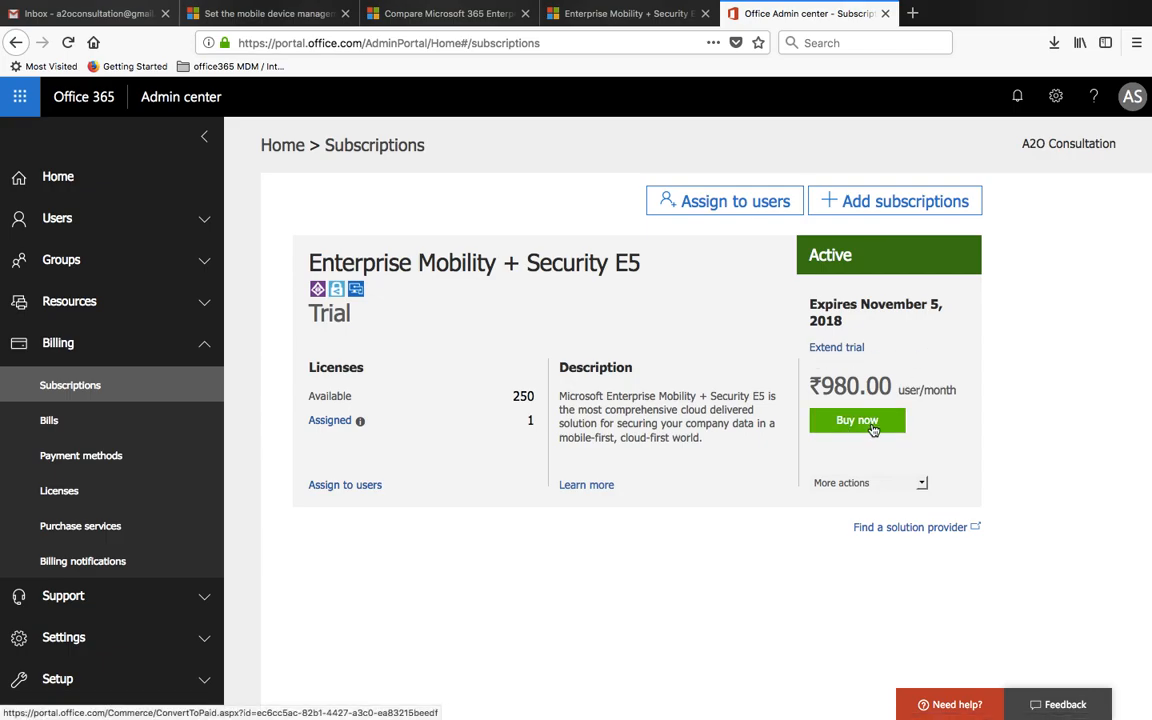
drag(306, 395, 526, 396)
click(529, 465)
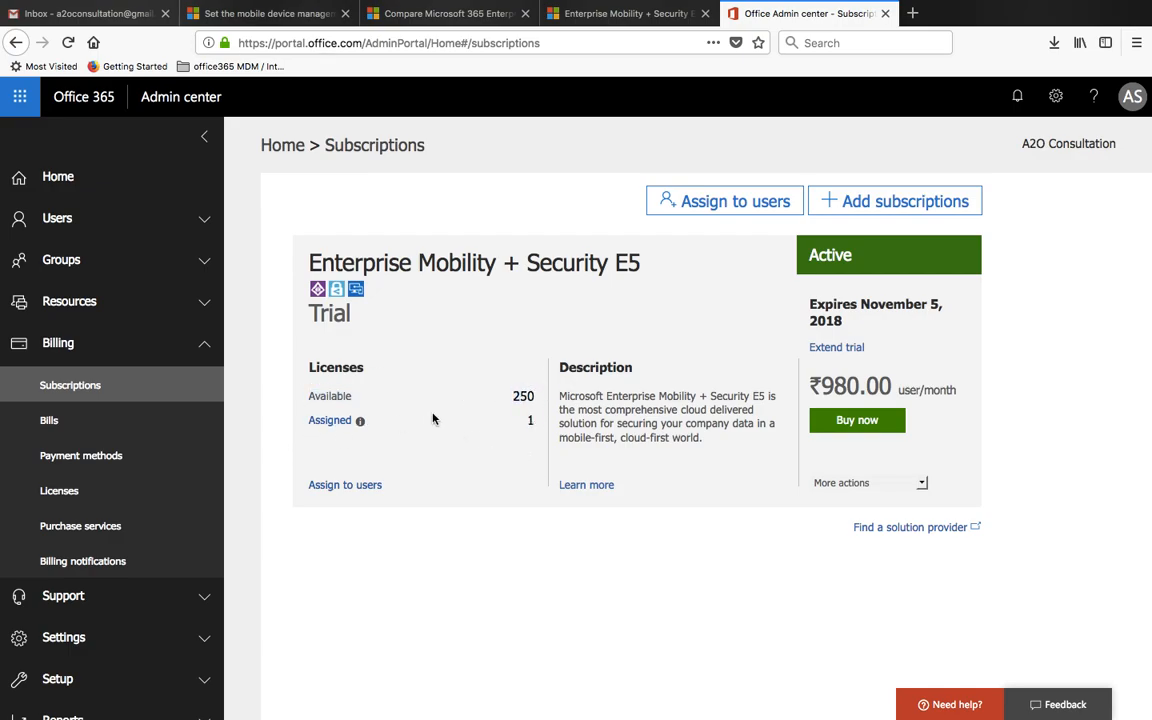
View the user holding the assigned licence, then return Home and expand Users.
click(532, 424)
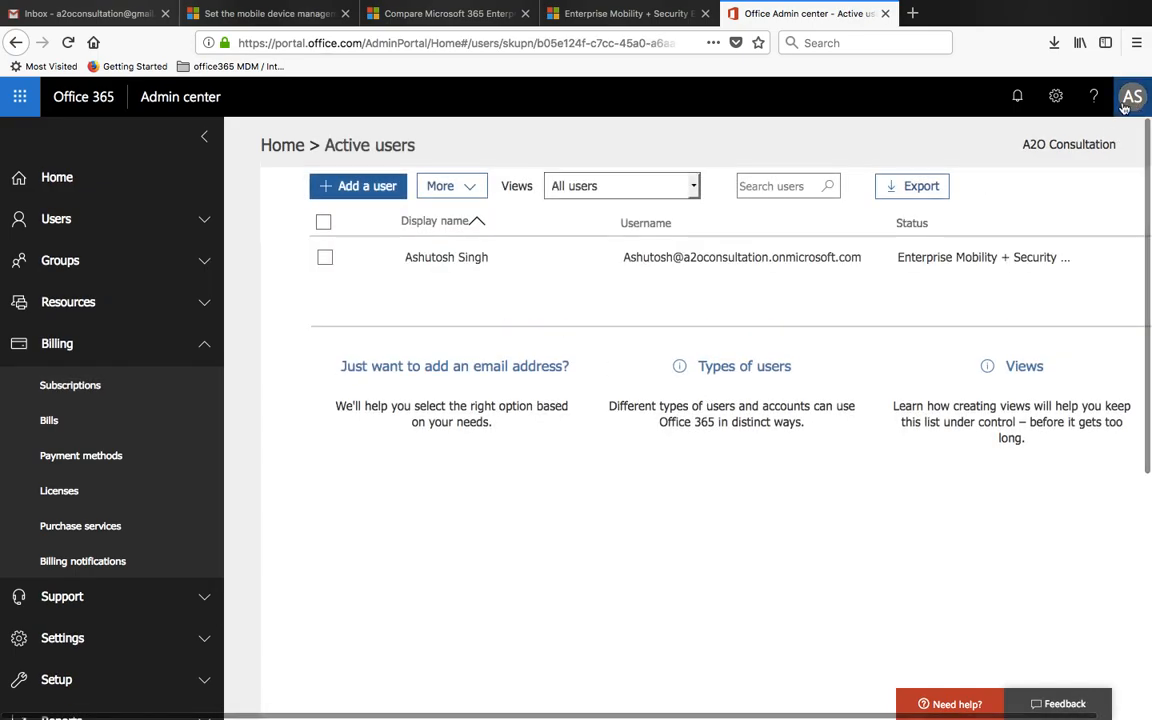
click(442, 259)
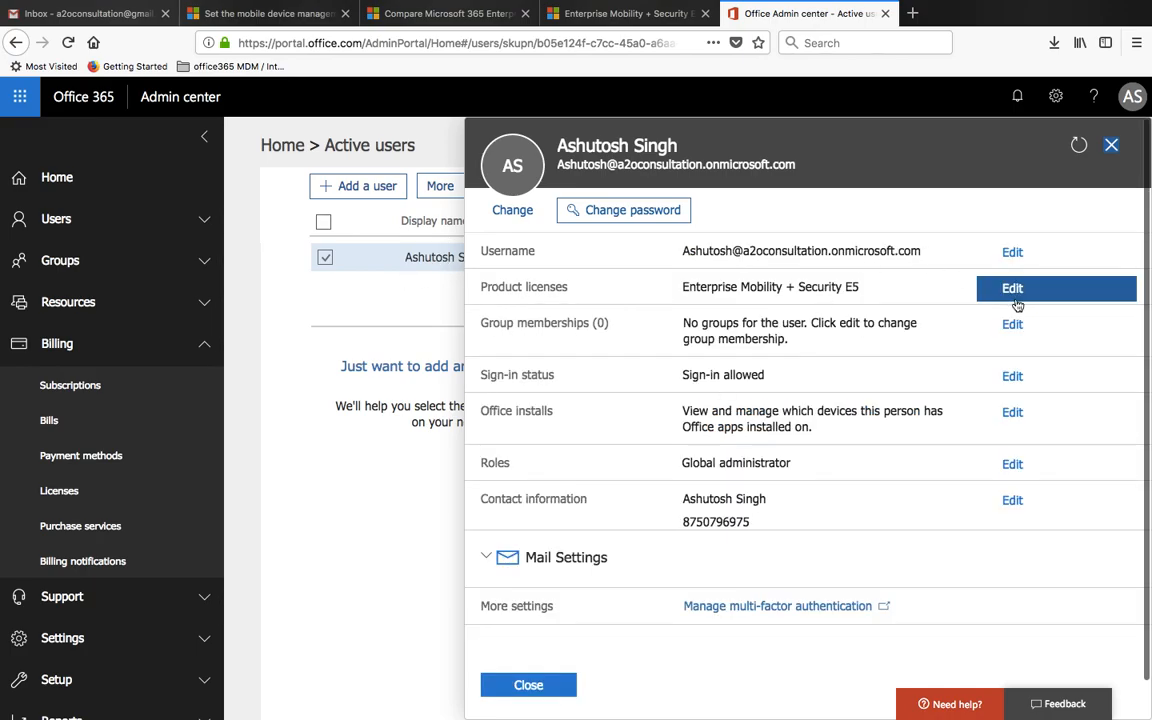
click(1111, 146)
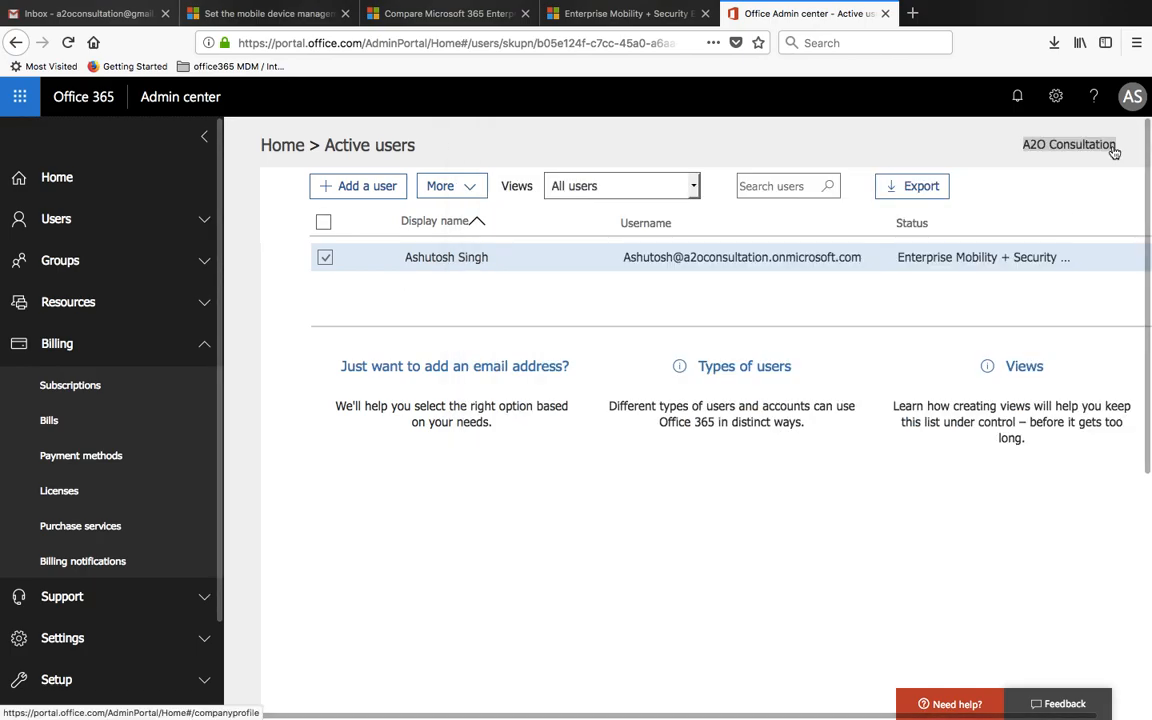
click(78, 176)
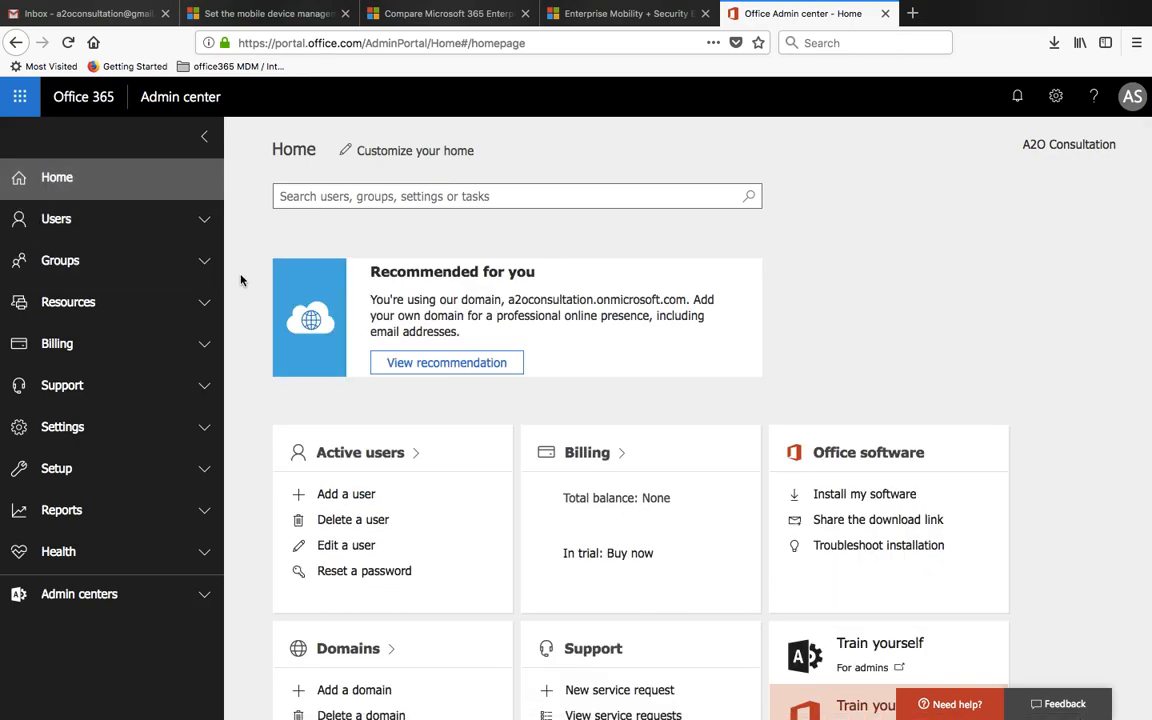
click(180, 220)
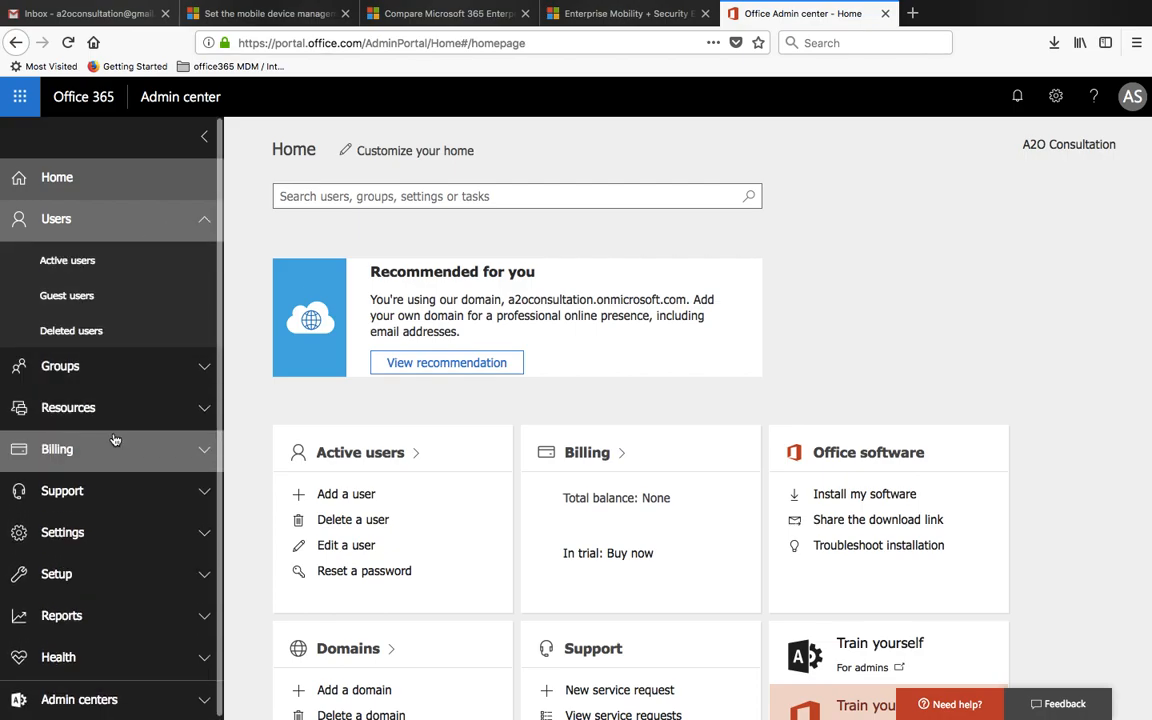
key(ctrl+Left)
key(ctrl+Right)
key(ctrl+Right)
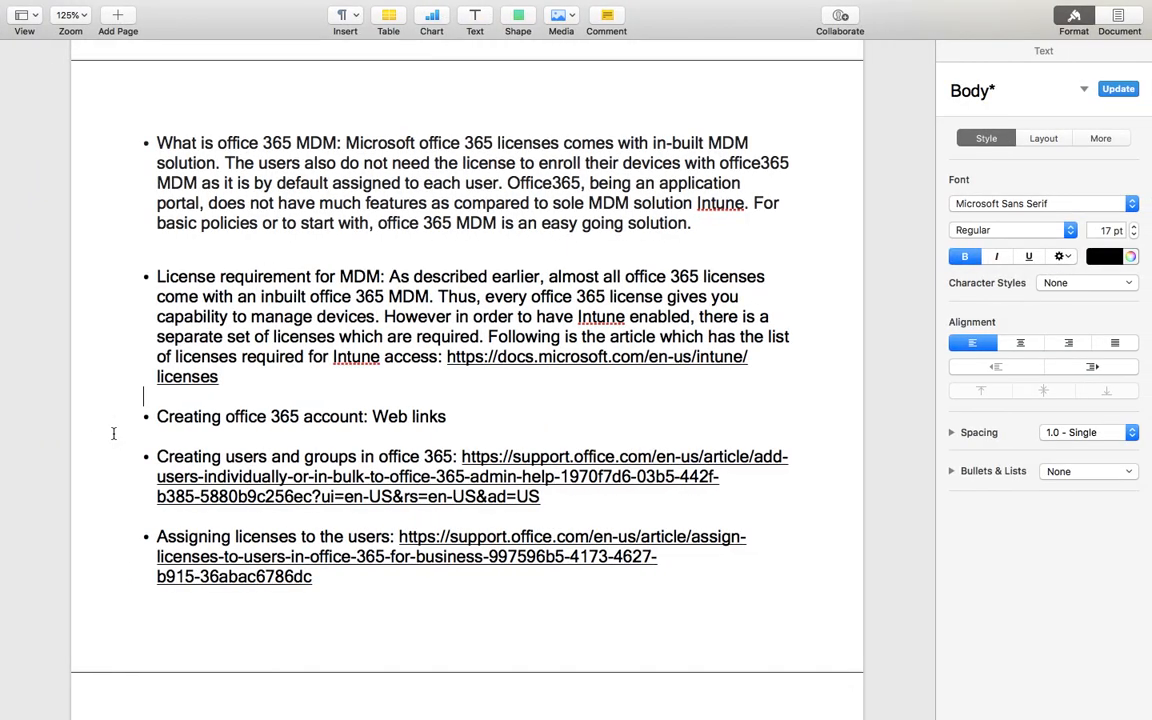
drag(459, 416, 150, 416)
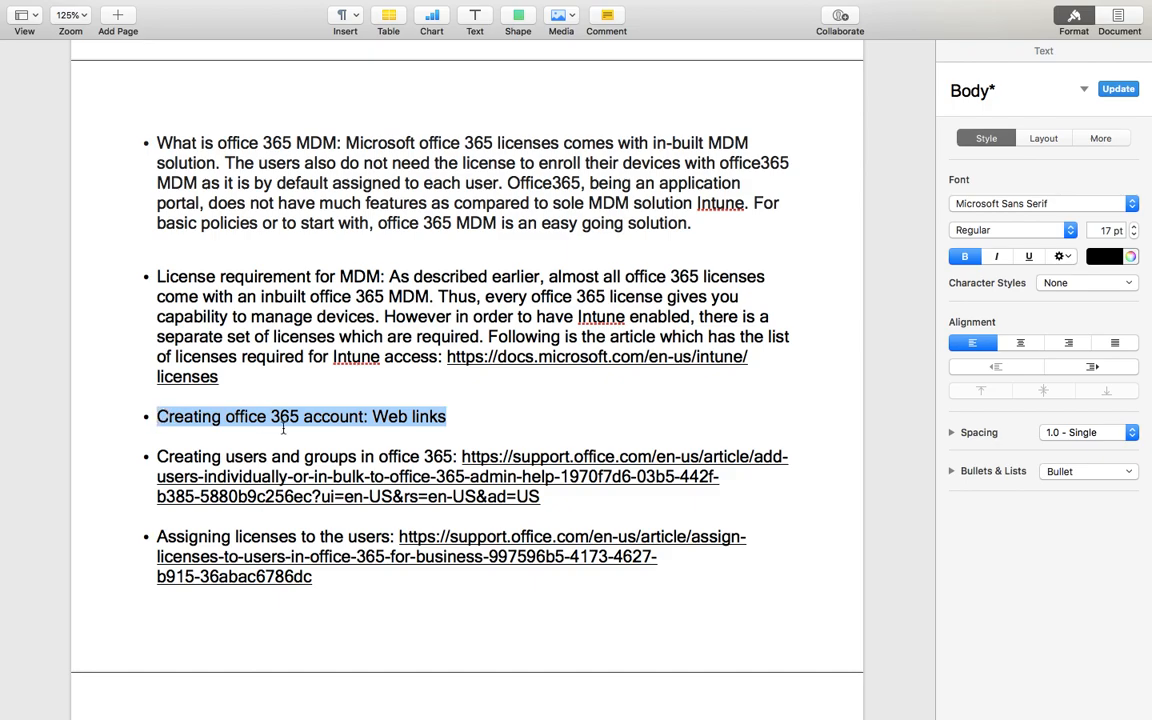
click(283, 428)
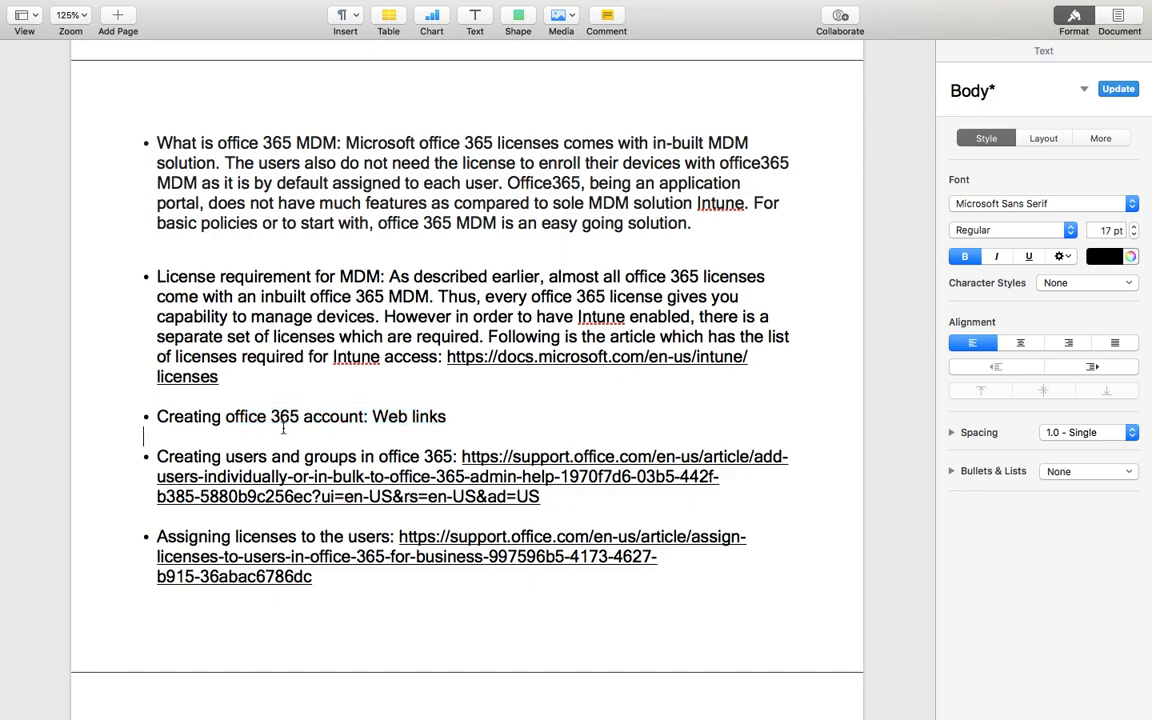
click(160, 456)
drag(160, 456, 453, 451)
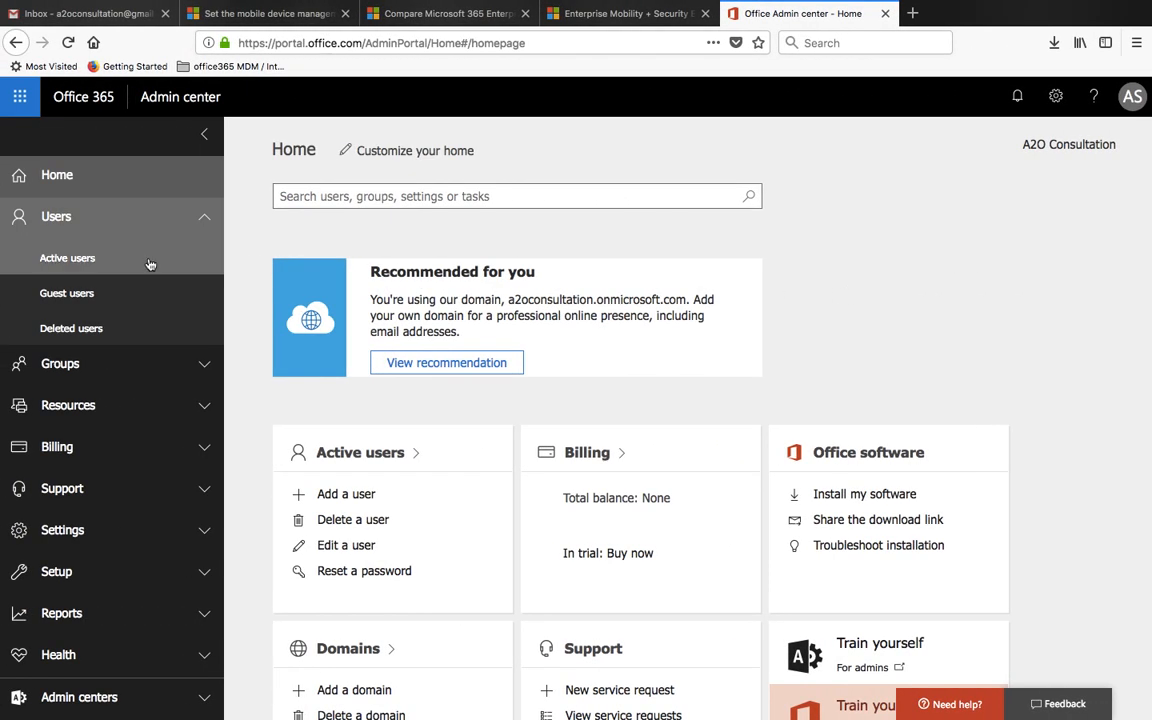
Open Active users and start the Add a user form.
click(88, 259)
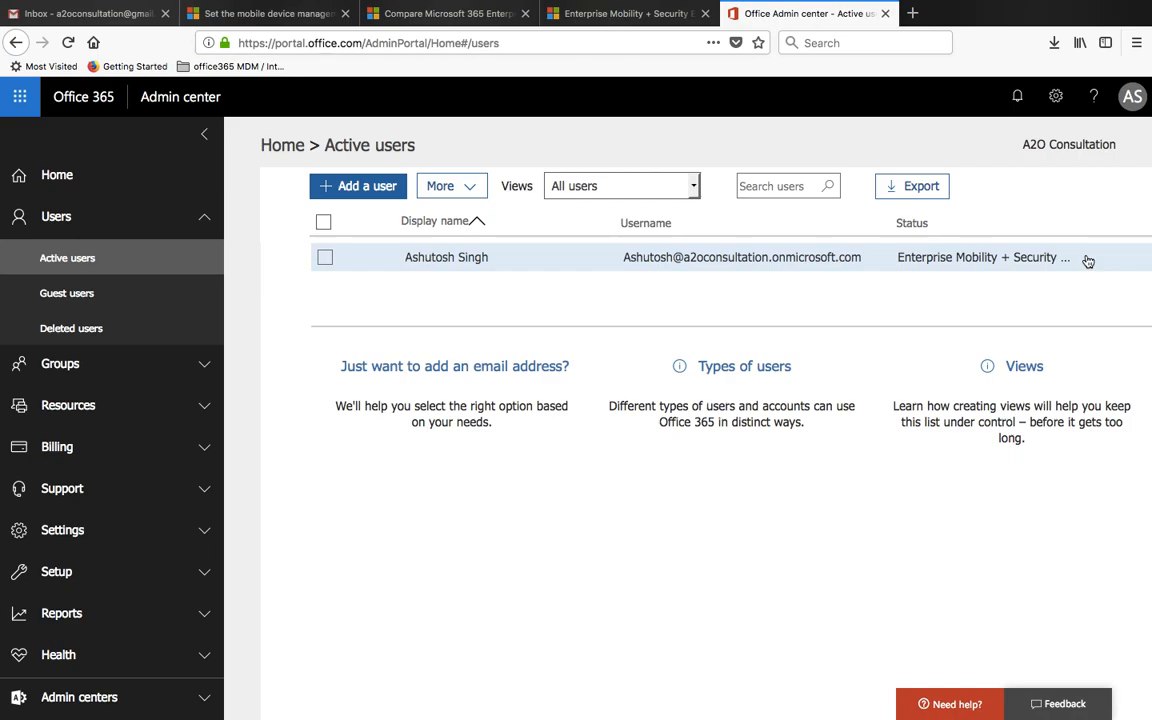
click(370, 186)
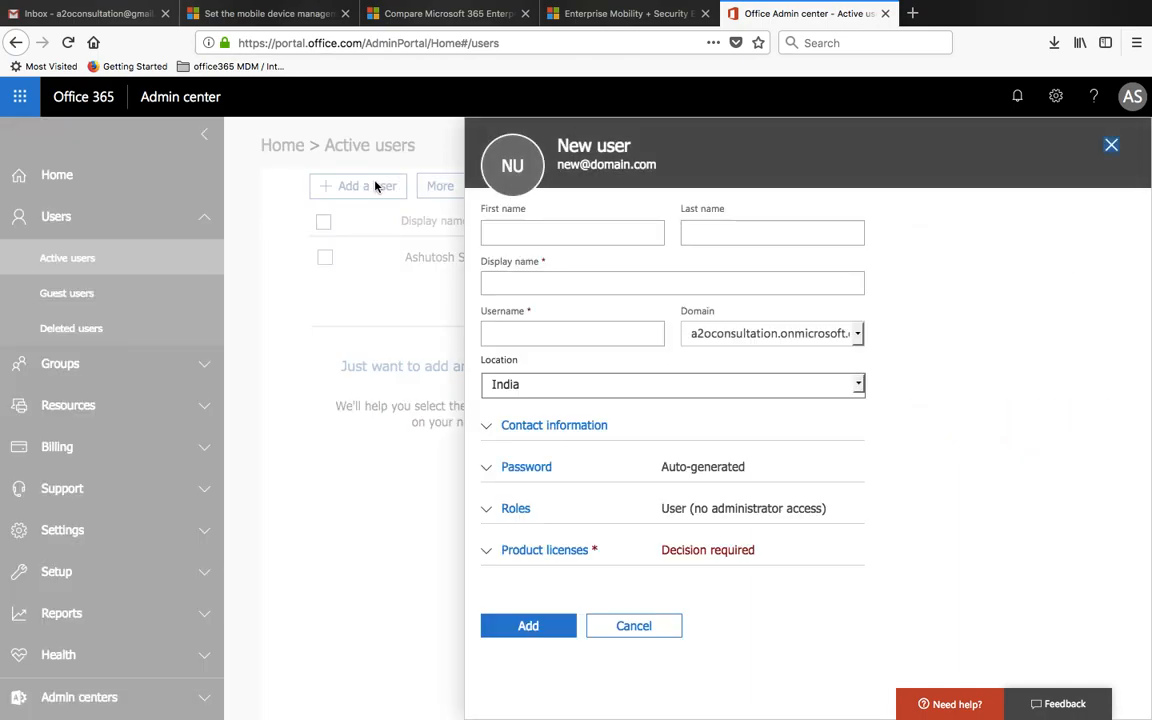
Enter first name Test, last name user, username test, keeping India as location.
click(533, 235)
text(Test)
key(Tab)
text(user)
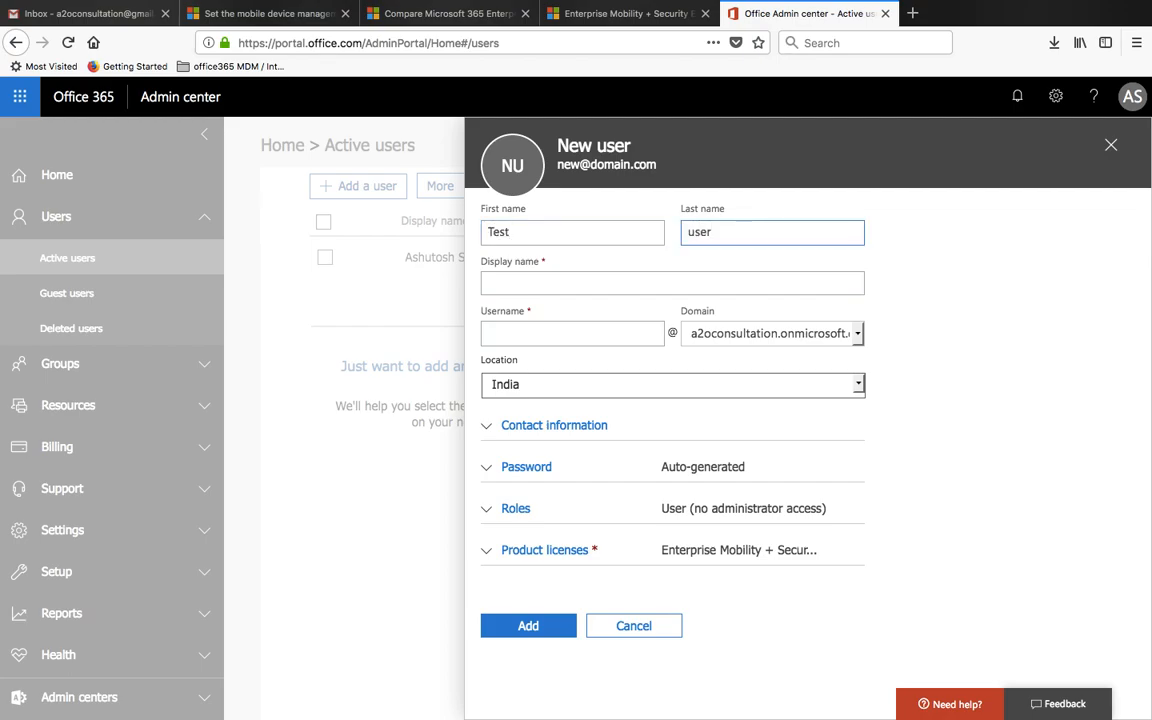
key(Tab)
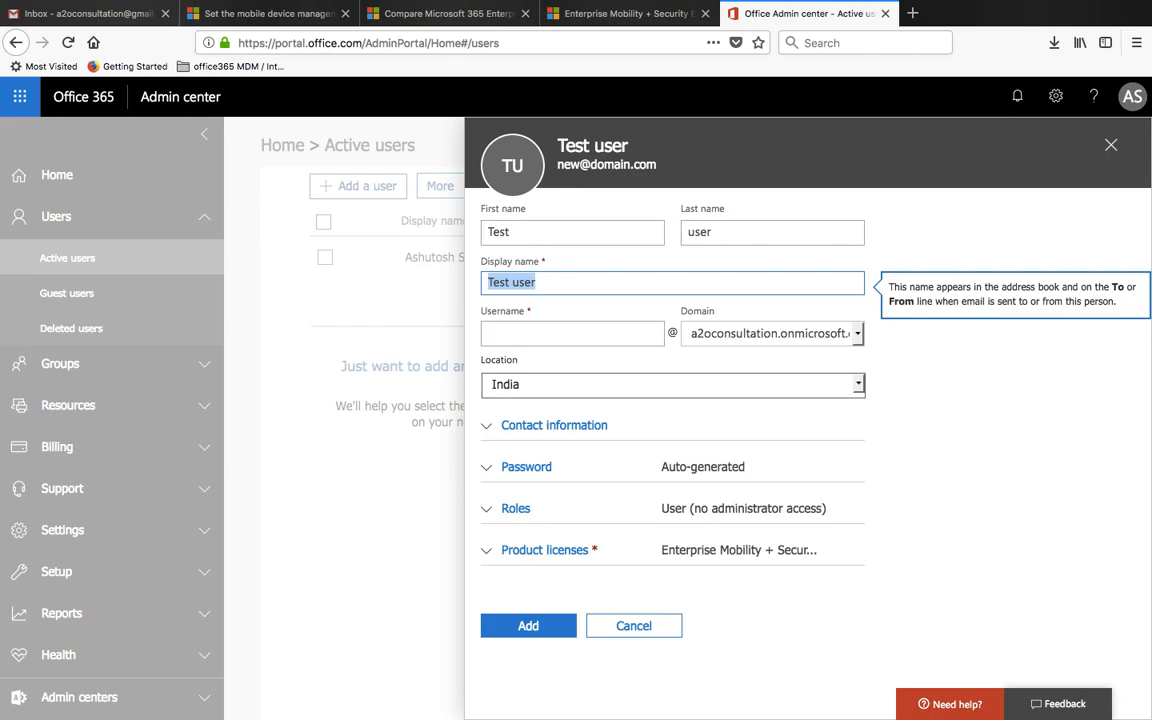
key(Tab)
text(test)
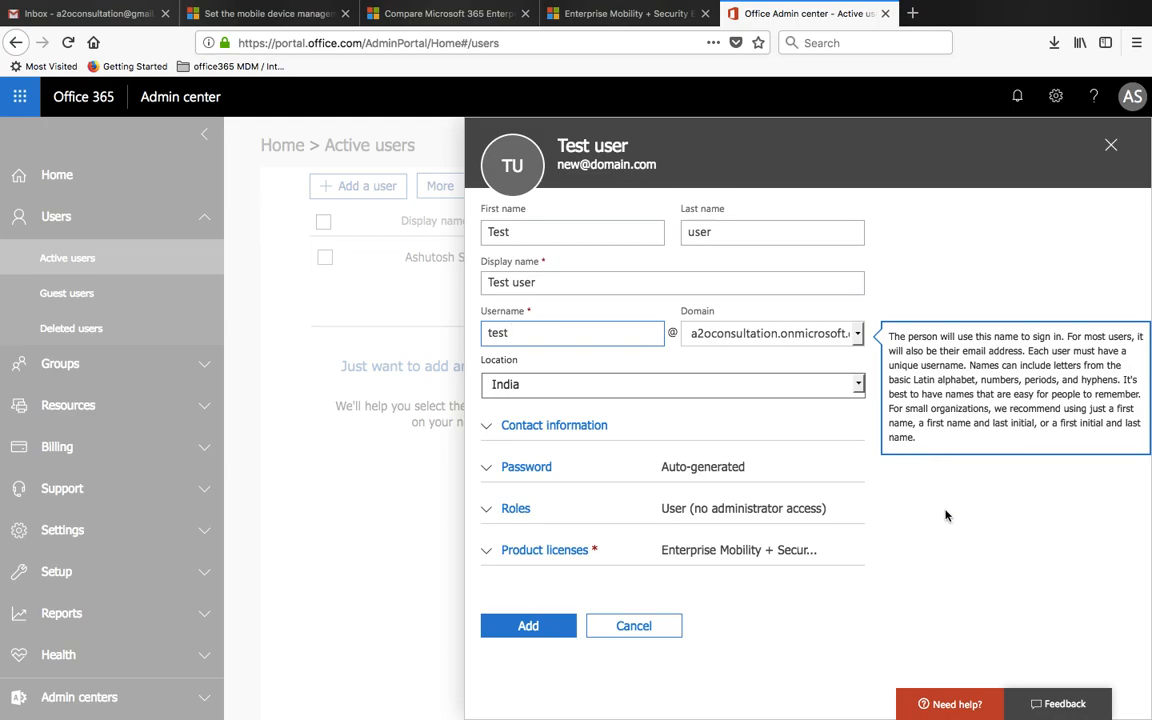
click(859, 386)
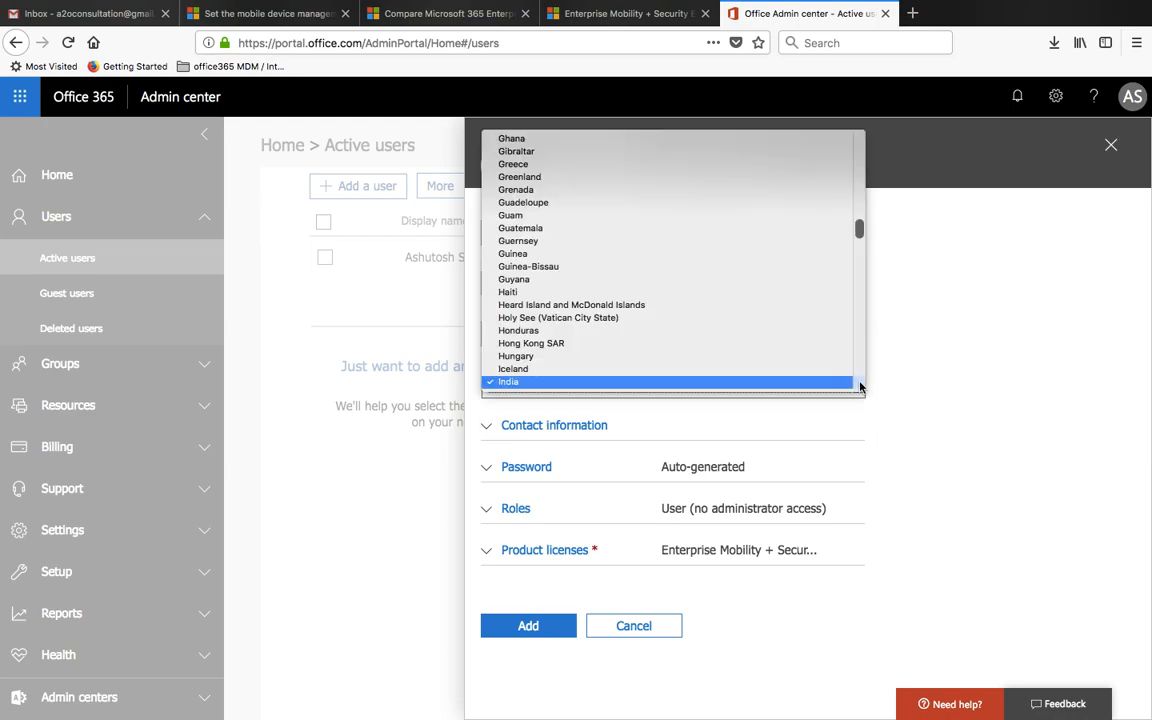
click(780, 385)
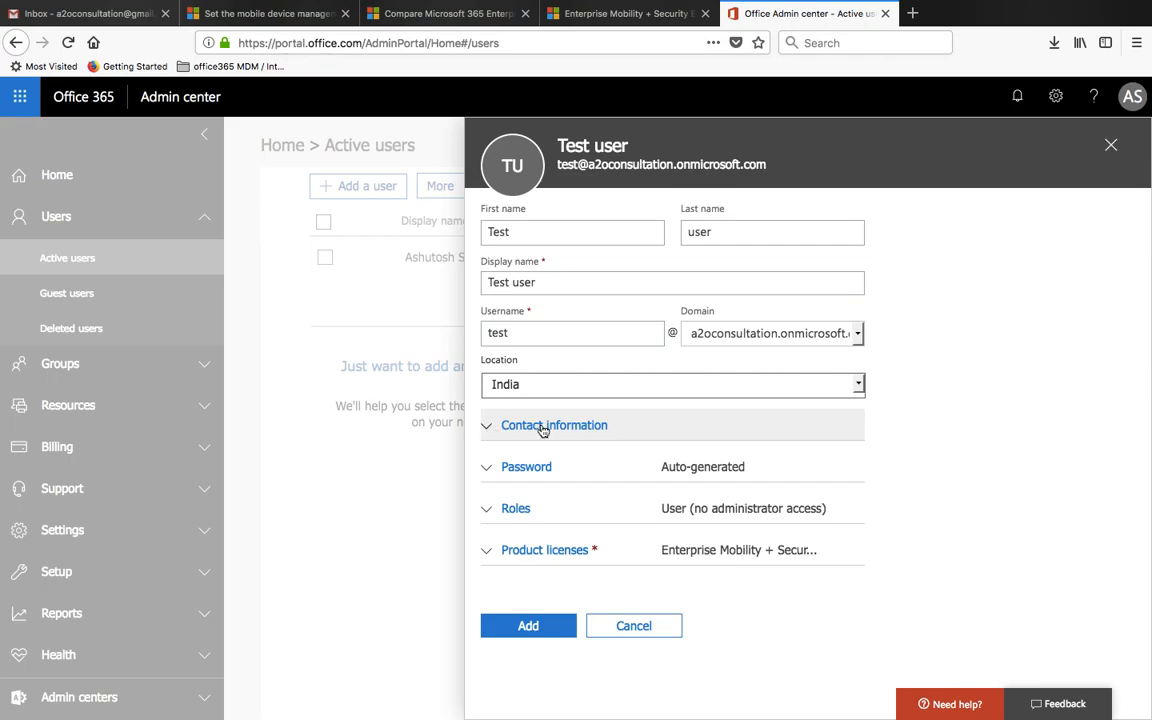
Set a manually created password and turn off the forced change at first sign-in.
click(490, 469)
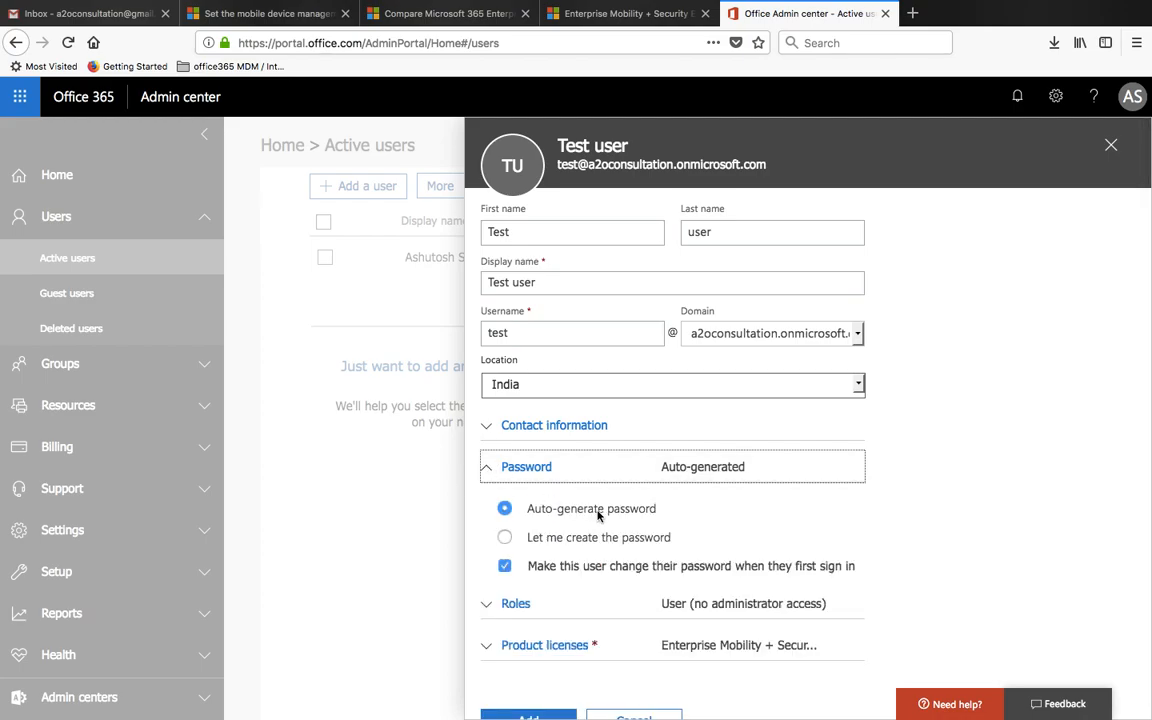
click(505, 537)
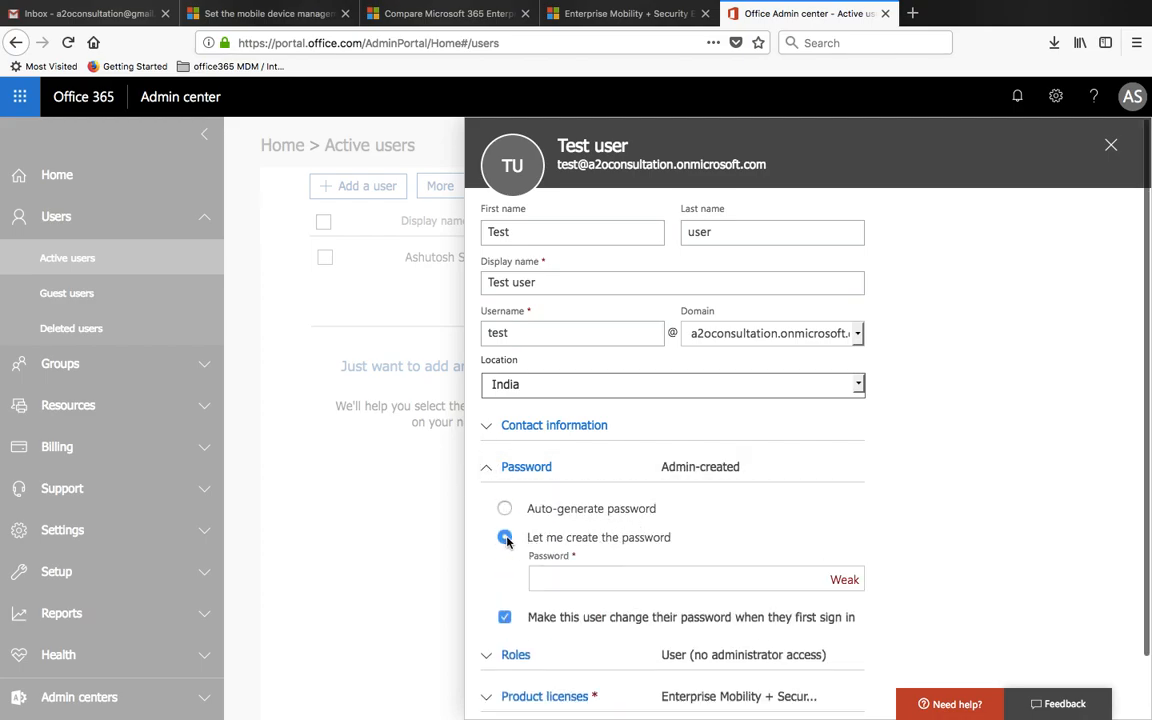
click(586, 582)
text(••••••••)
click(514, 653)
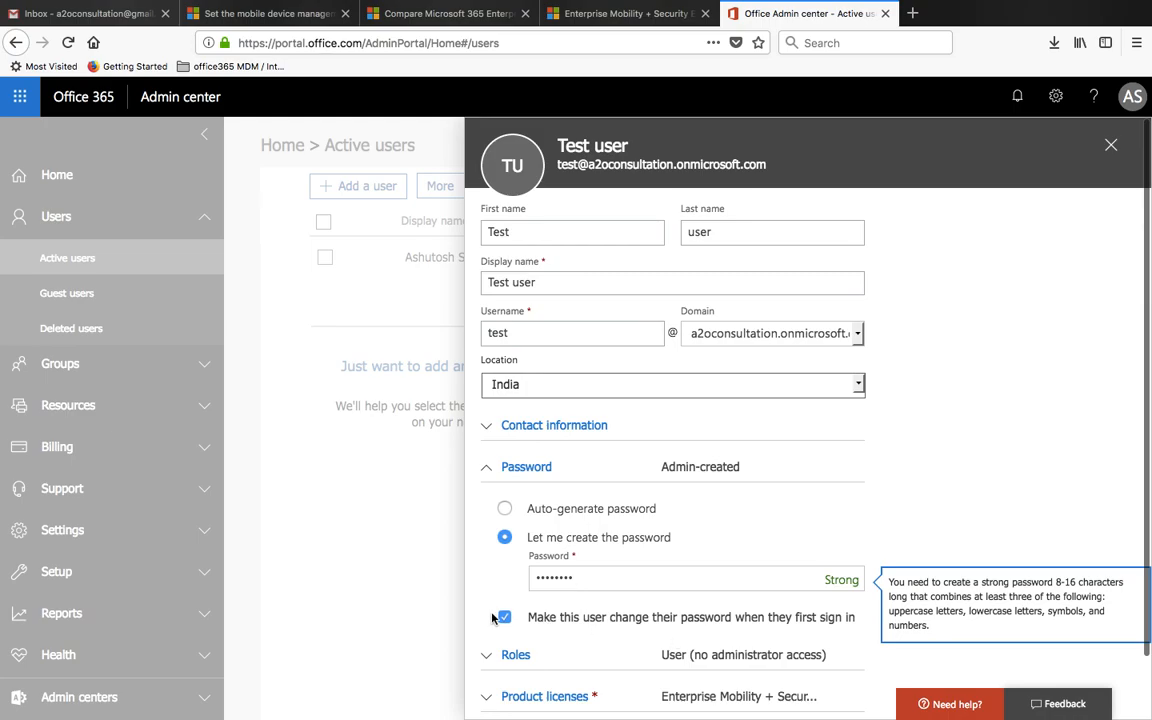
click(504, 617)
scroll(900, 553, down, 1)
scroll(912, 555, down, 1)
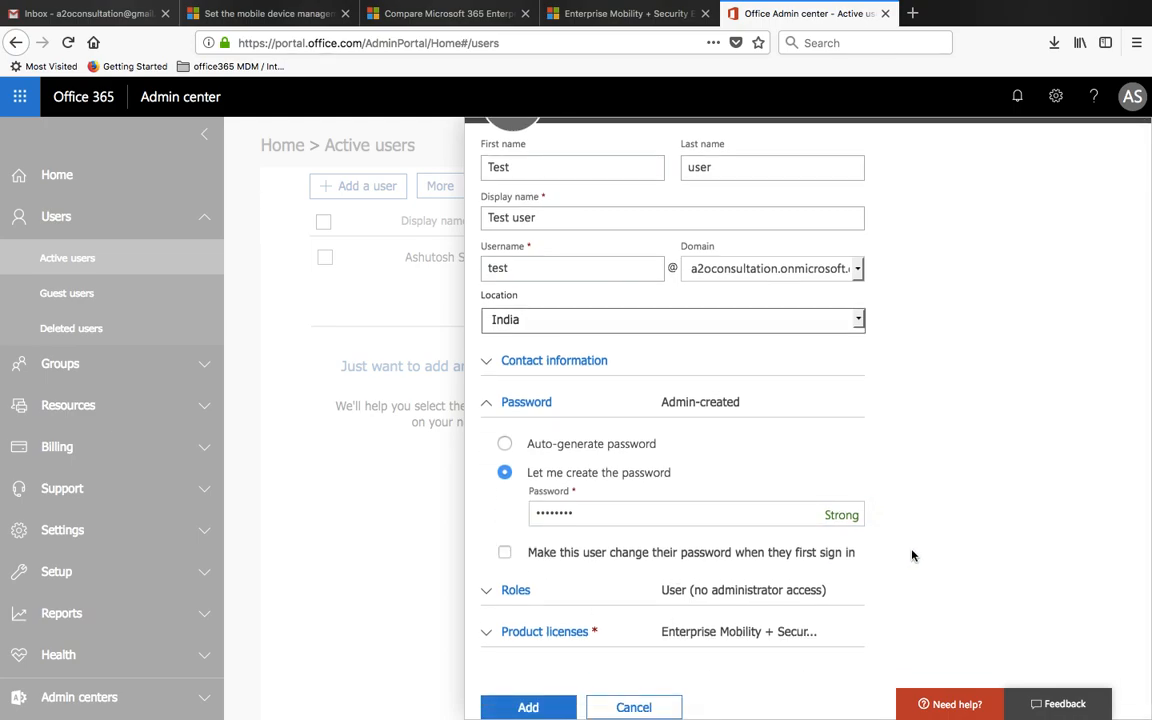
Preview Global and Customized administrator roles, then keep User (no administrator access).
click(488, 593)
scroll(960, 566, down, 5)
scroll(960, 566, down, 2)
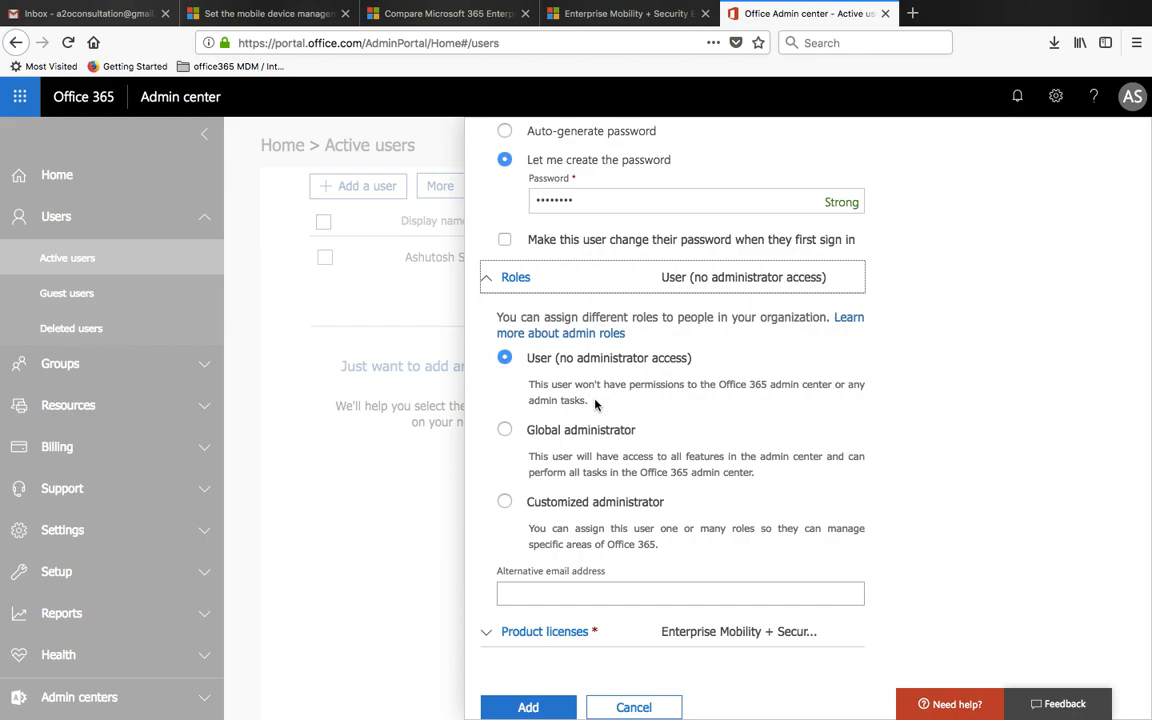
click(505, 431)
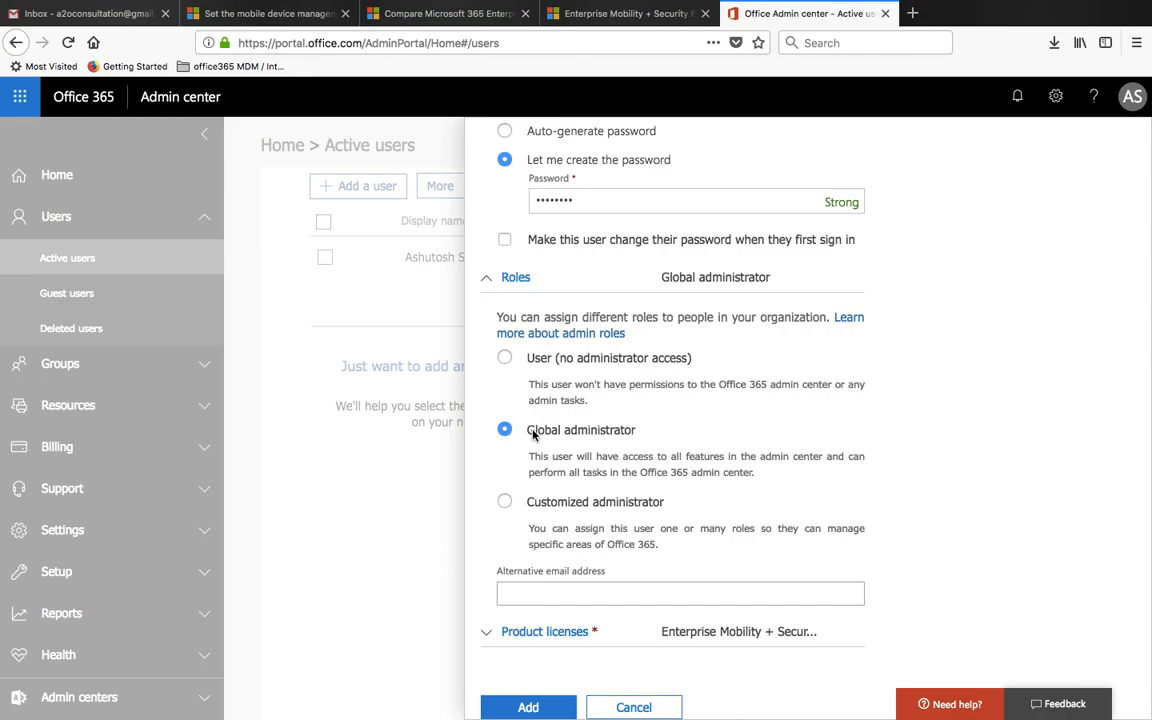
click(505, 503)
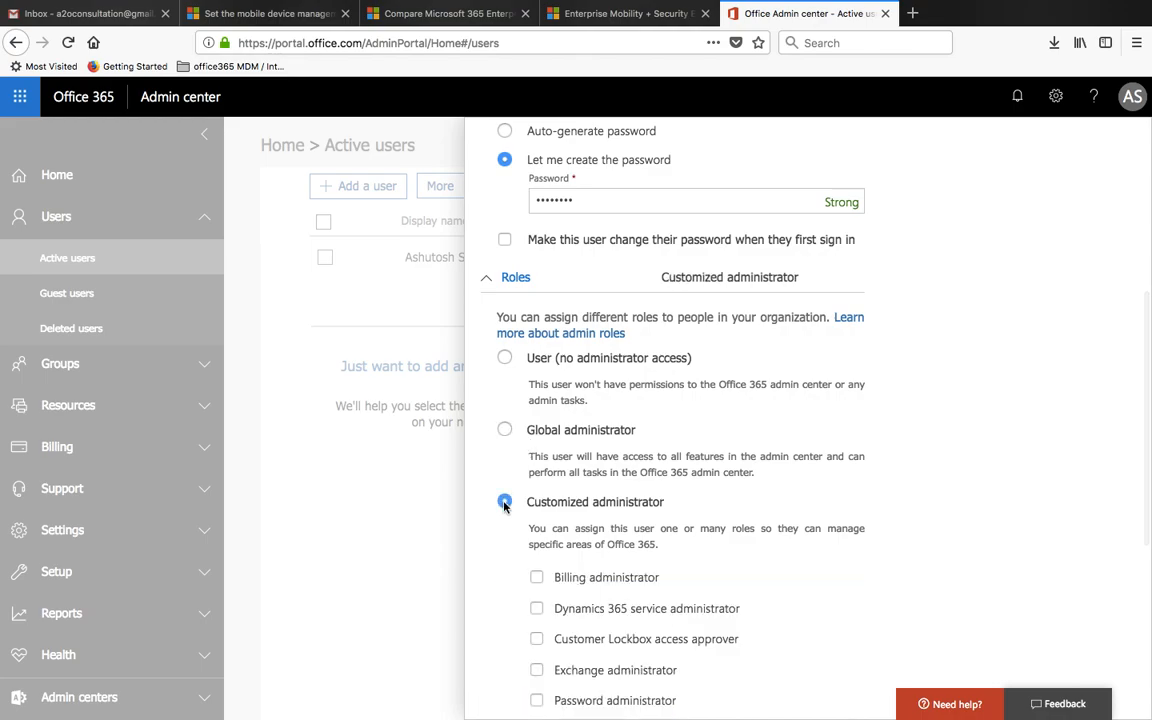
scroll(875, 535, down, 3)
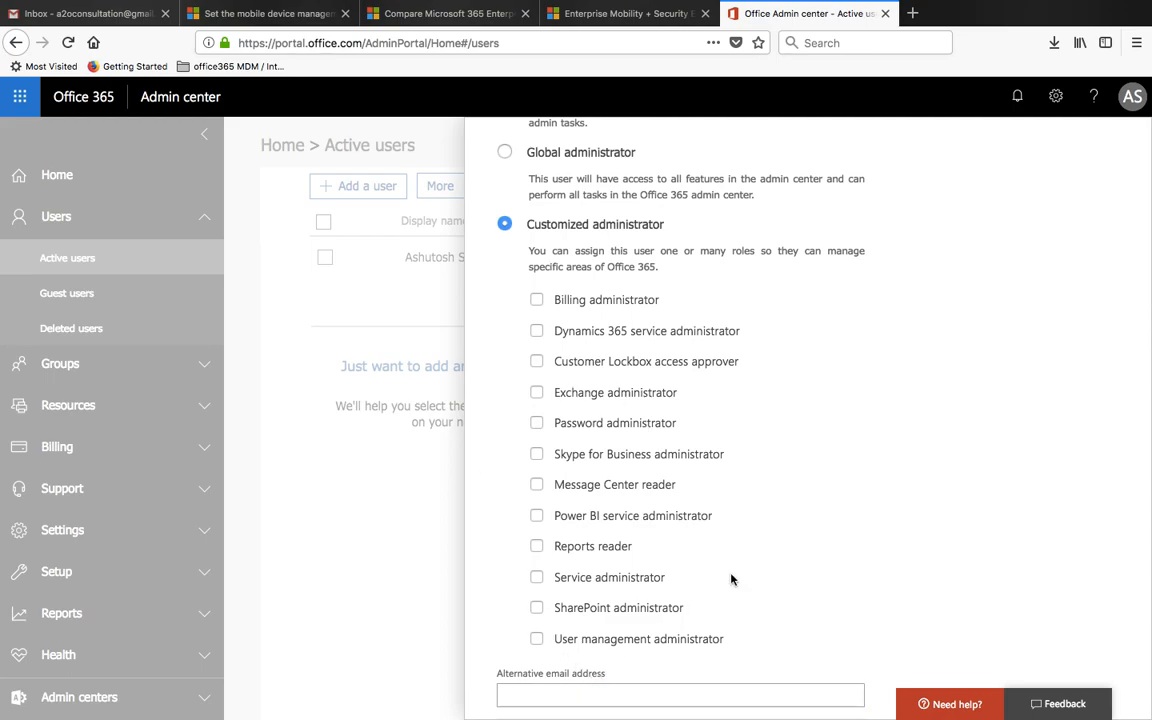
scroll(1013, 380, down, 2)
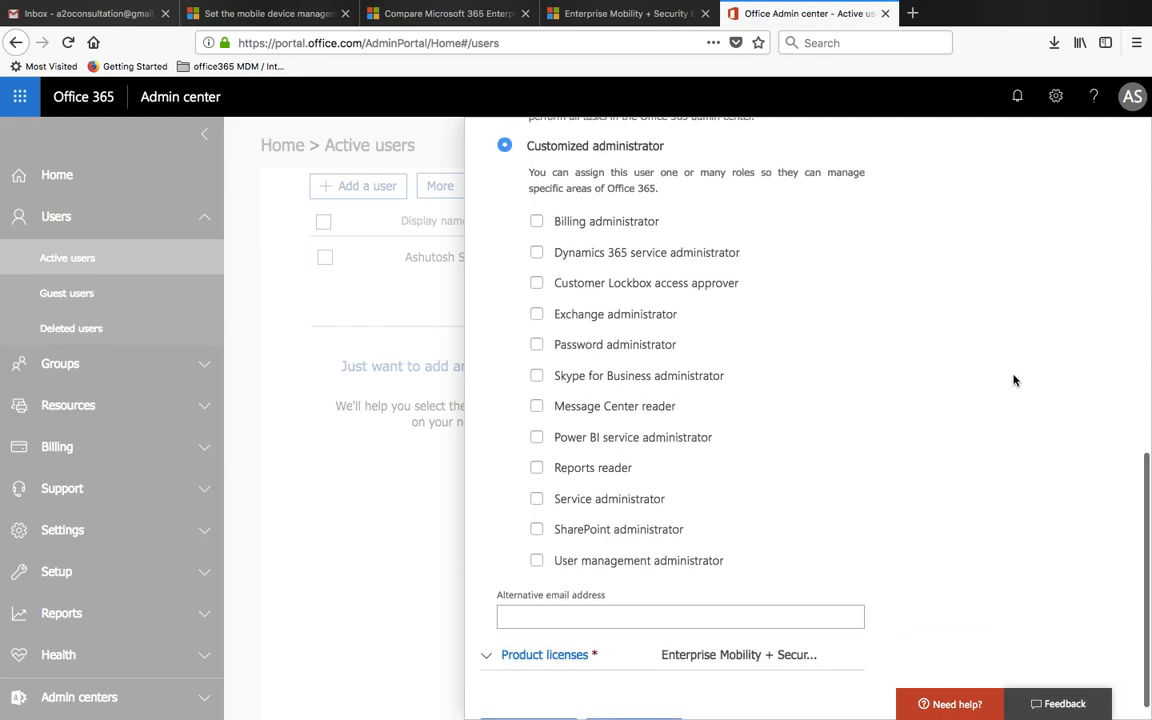
scroll(1013, 380, up, 5)
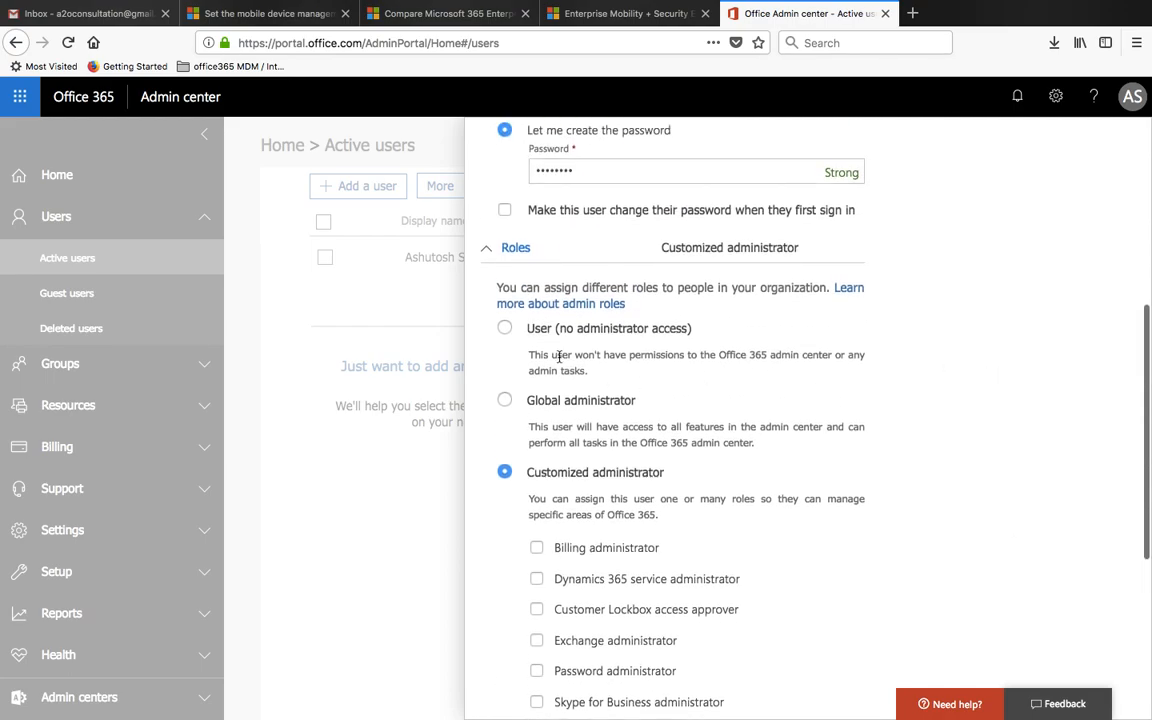
click(504, 328)
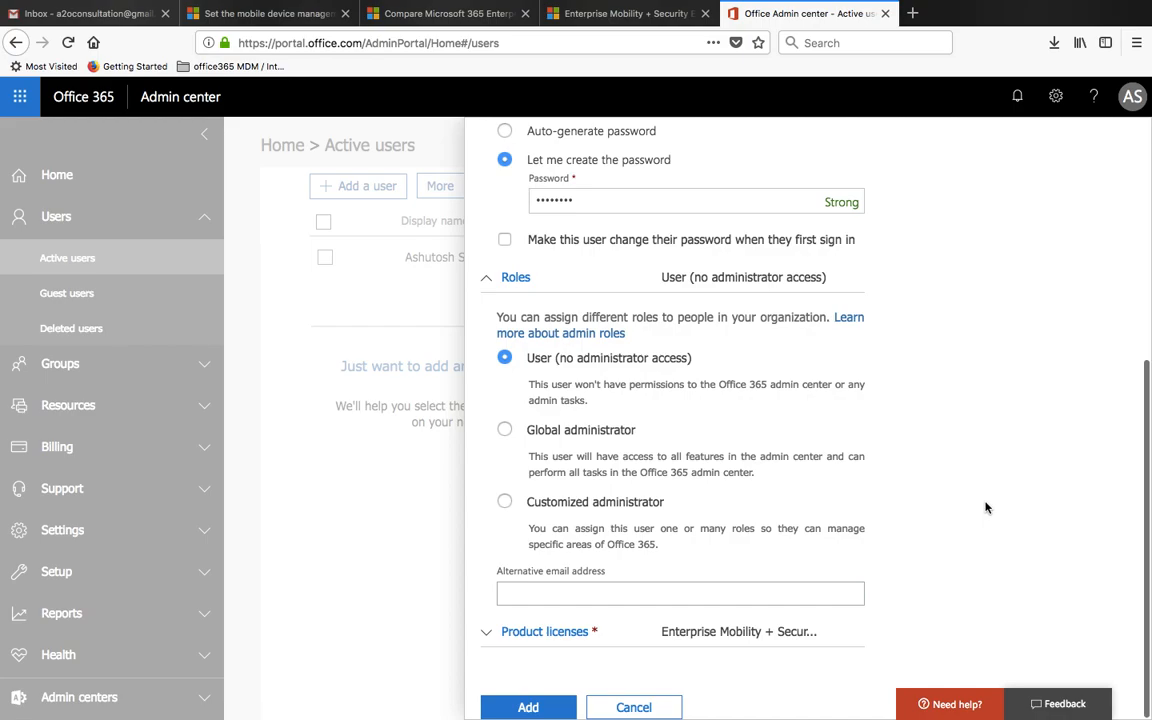
Expand Product licenses and the Enterprise Mobility + Security E5 service list.
click(487, 632)
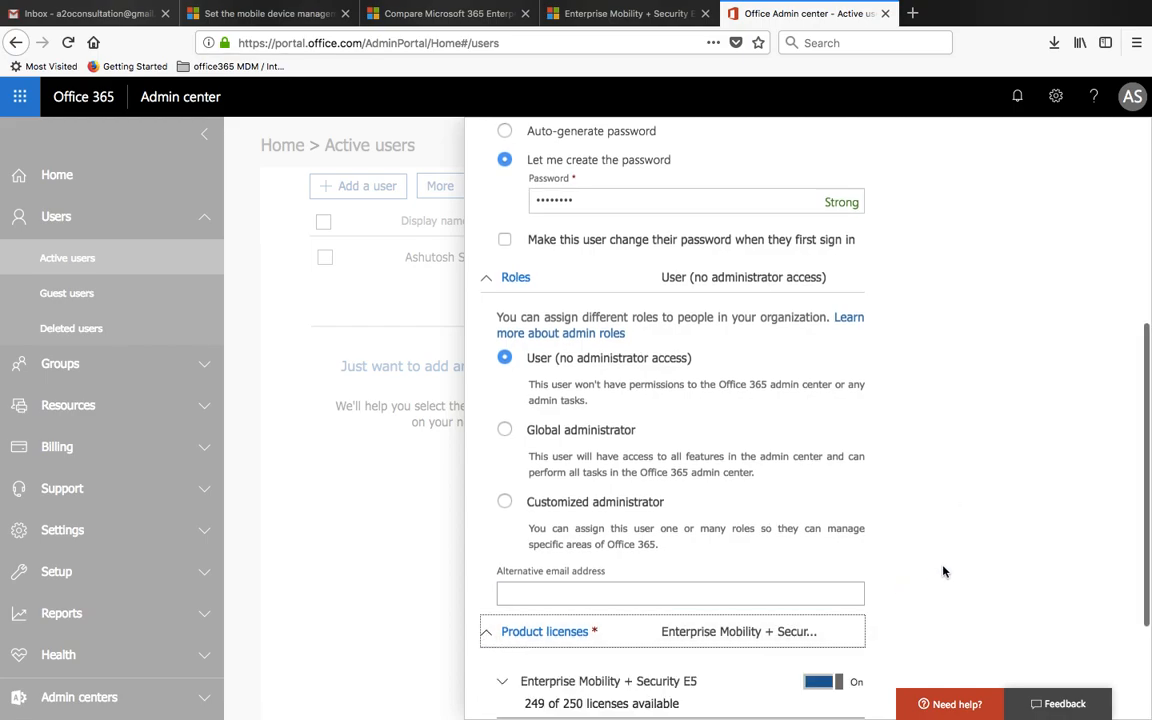
scroll(941, 573, down, 3)
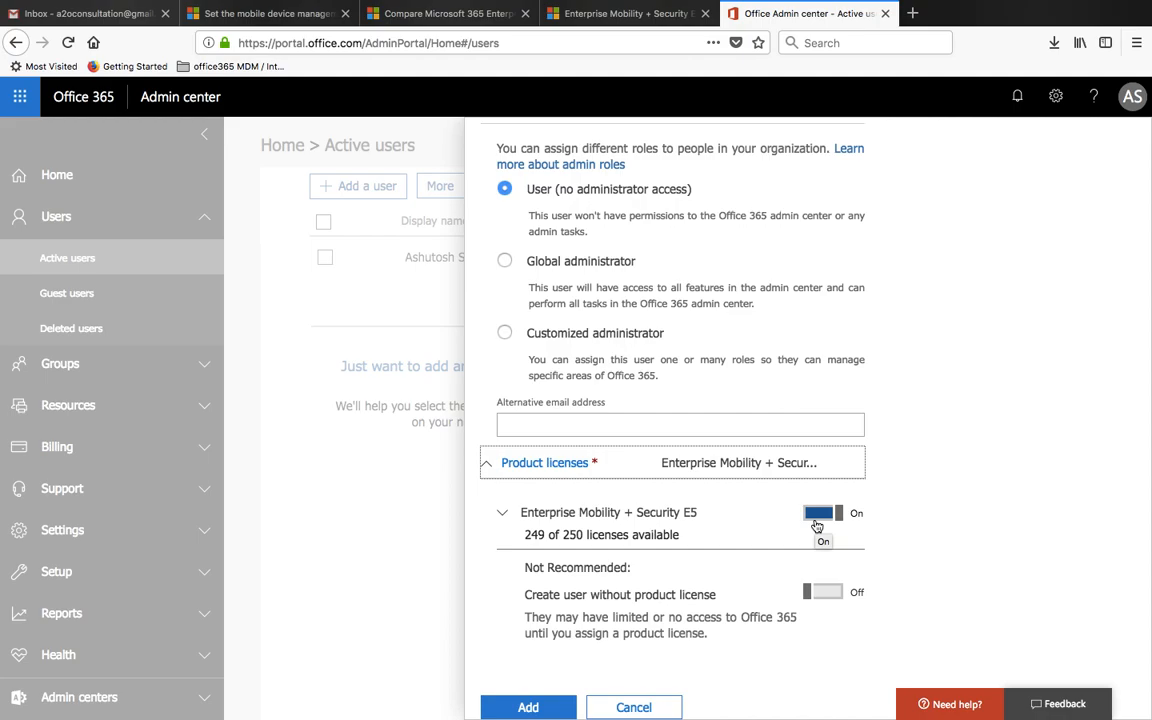
click(507, 516)
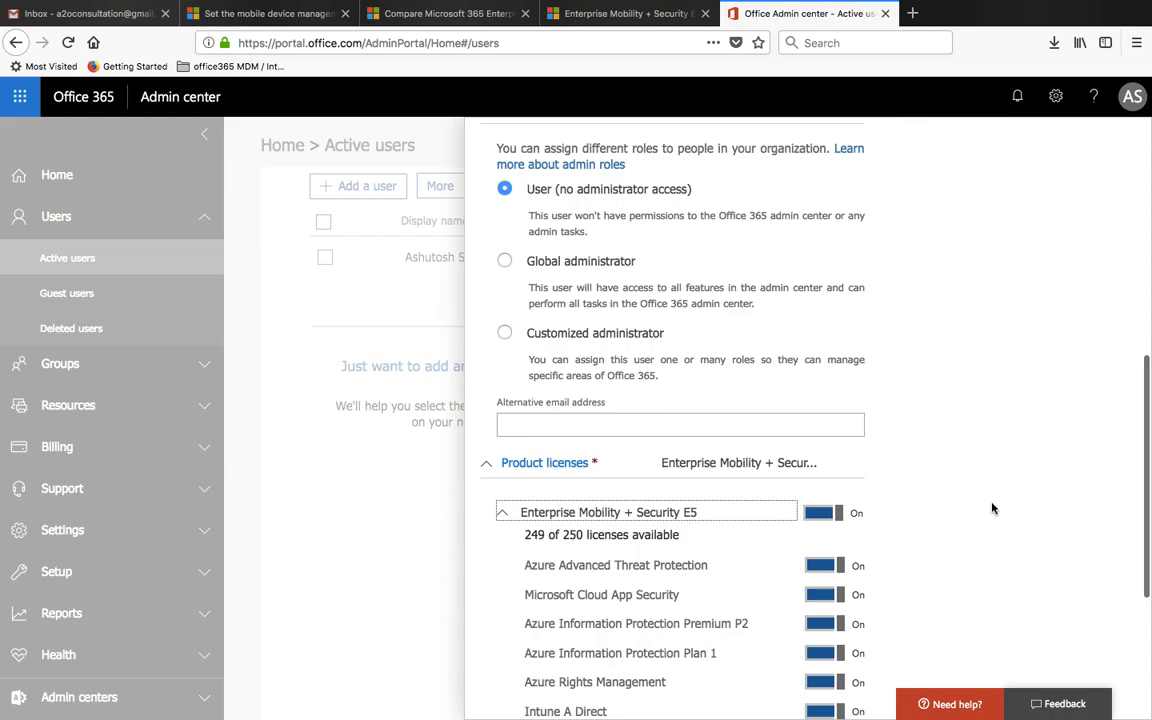
scroll(992, 507, down, 3)
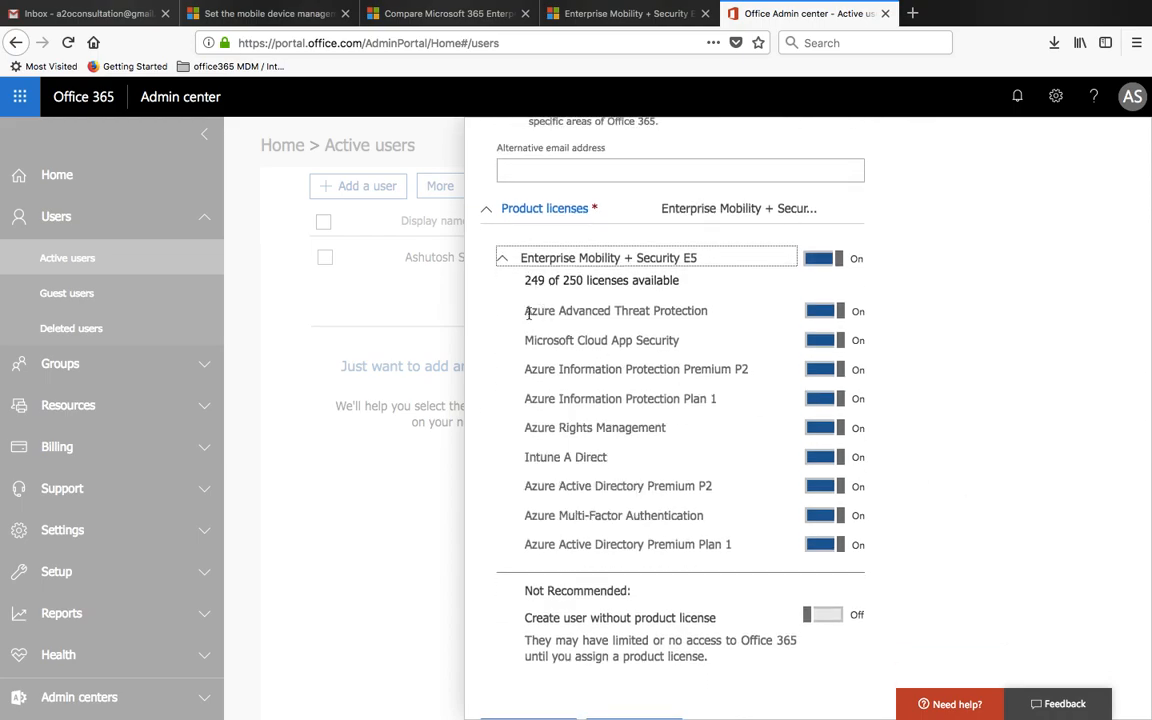
Highlight the E5 services, including Azure Advanced Threat Protection, Intune and Azure AD Premium P2, all On.
drag(528, 313, 715, 319)
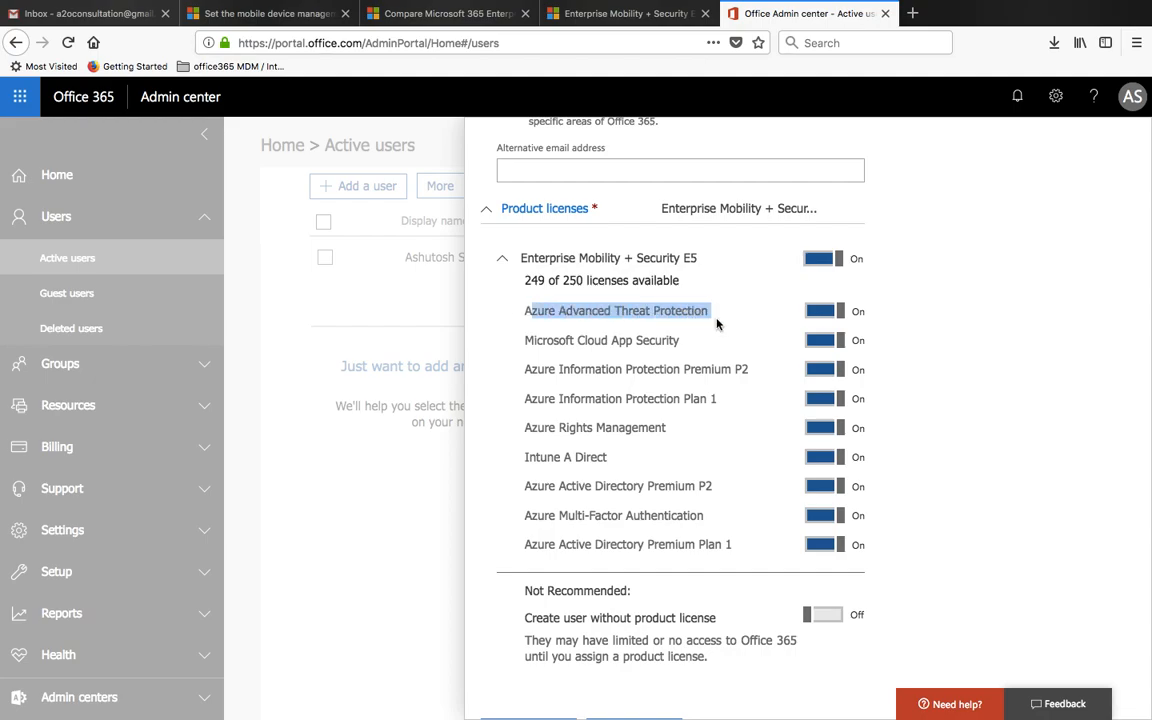
click(694, 327)
click(678, 345)
drag(678, 347, 753, 370)
click(539, 366)
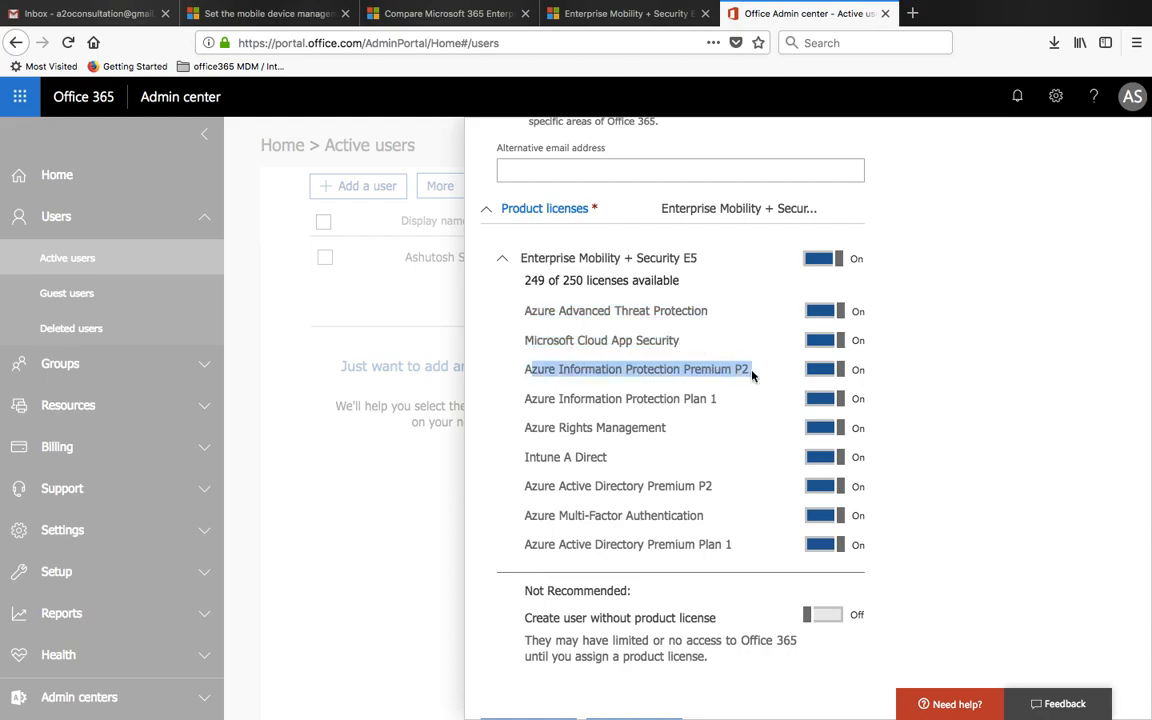
drag(527, 399, 727, 403)
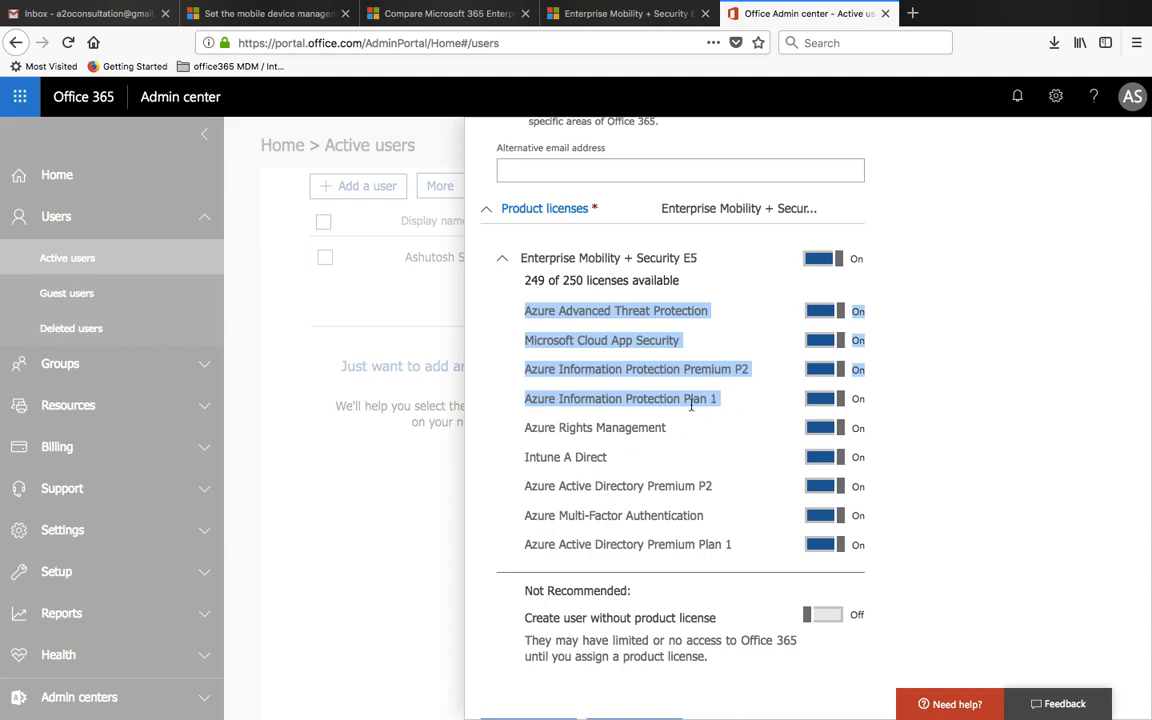
click(702, 429)
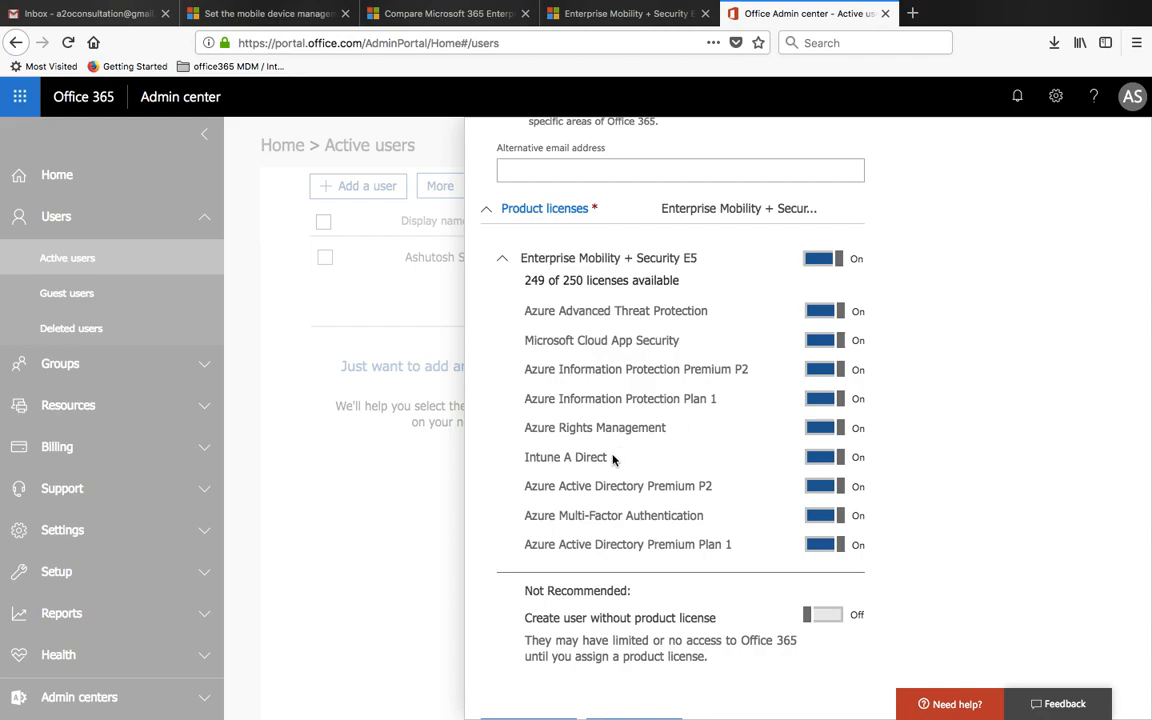
drag(613, 458, 527, 457)
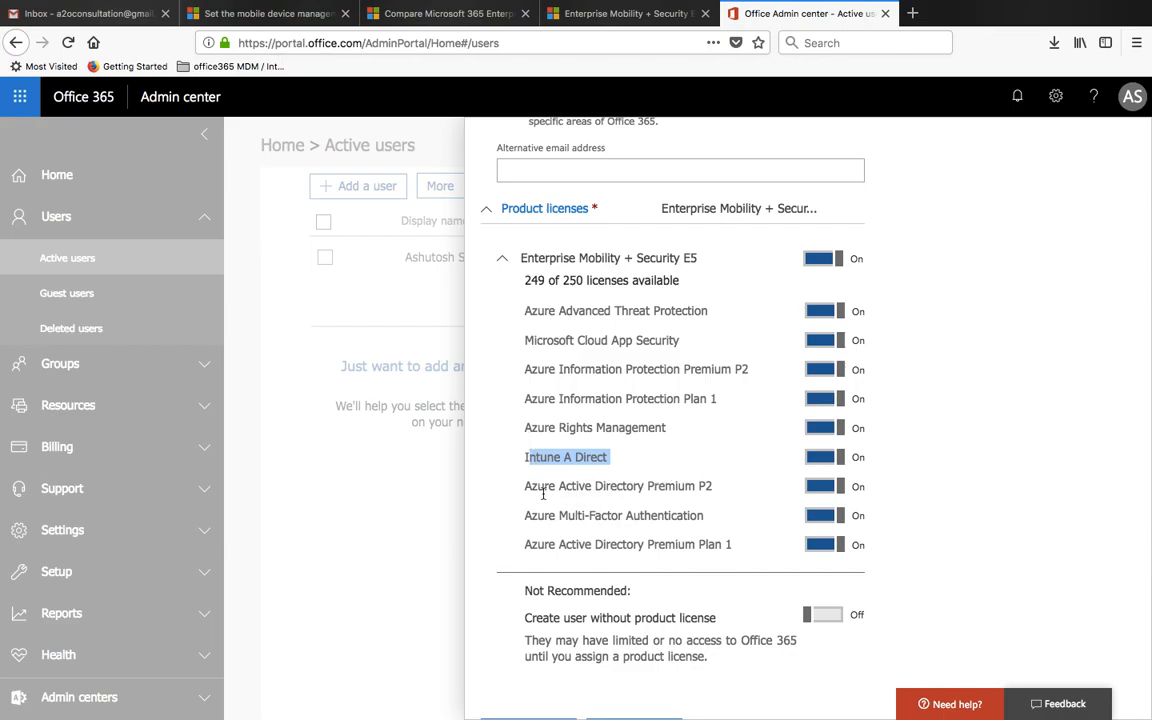
drag(647, 486, 716, 490)
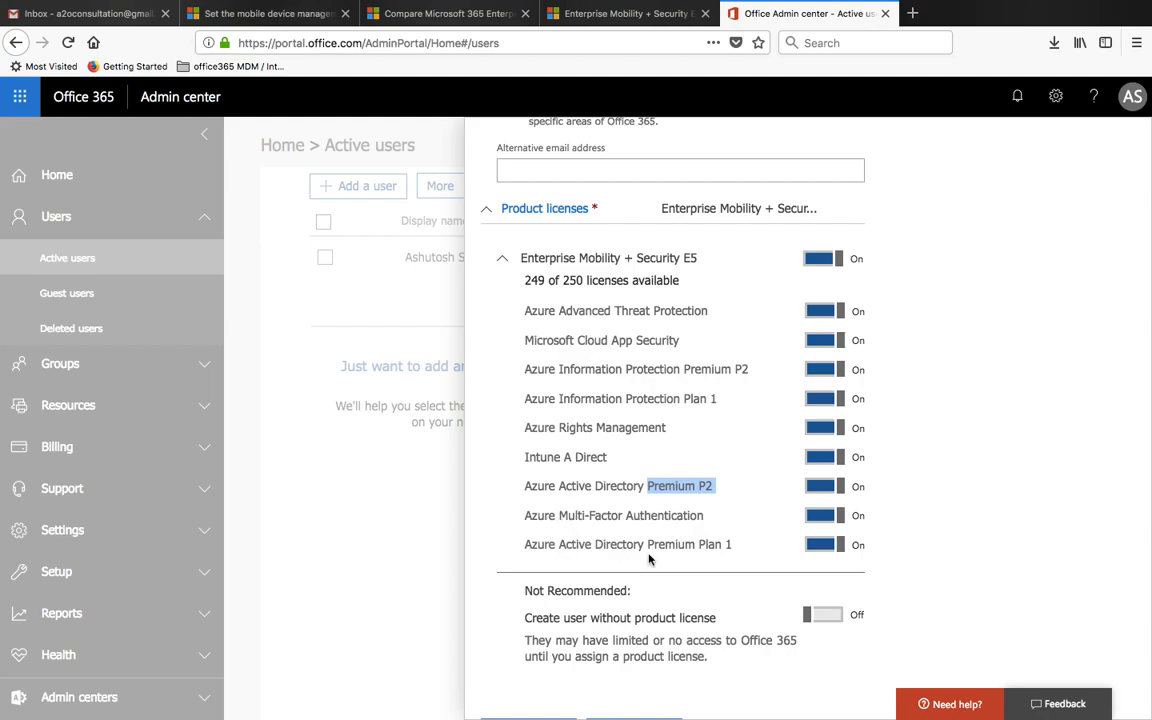
scroll(776, 553, down, 1)
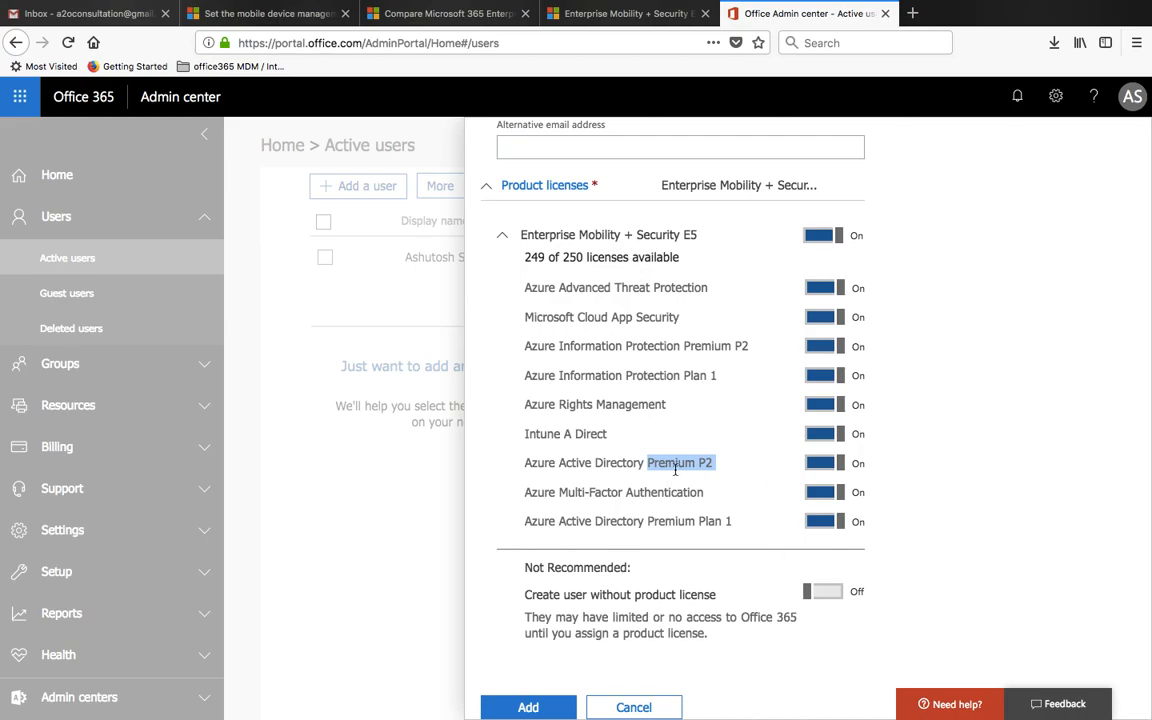
click(1035, 458)
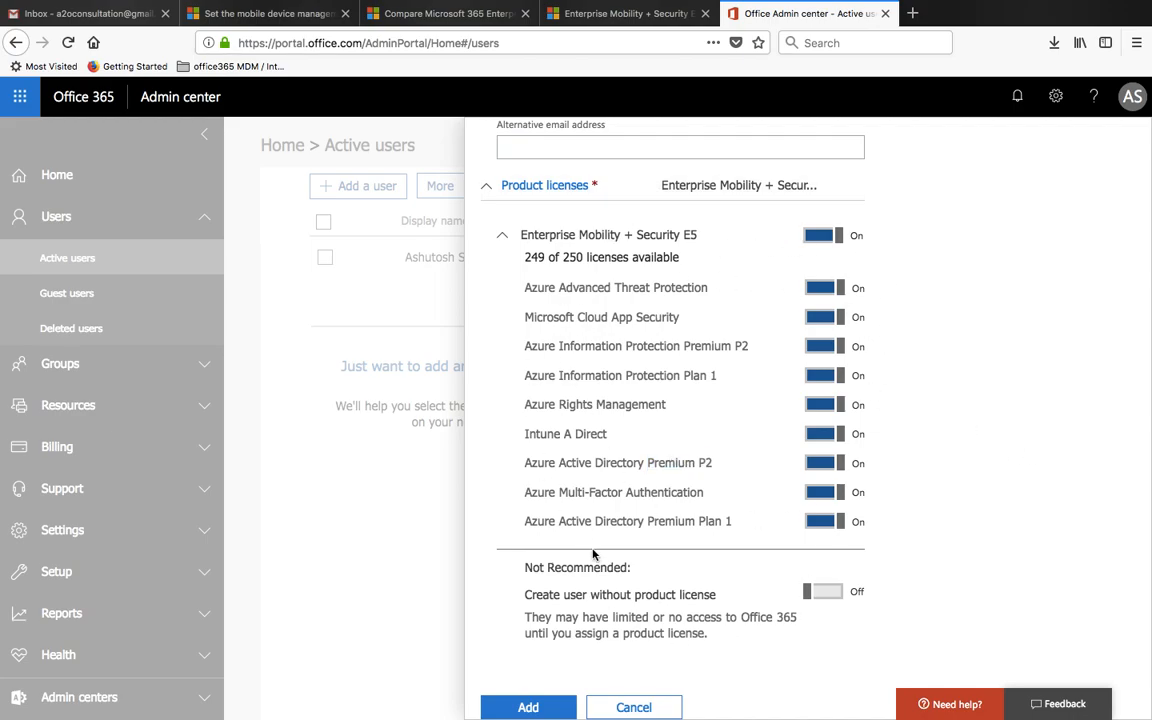
Add Test user and check the administrator account's Global administrator role.
click(527, 707)
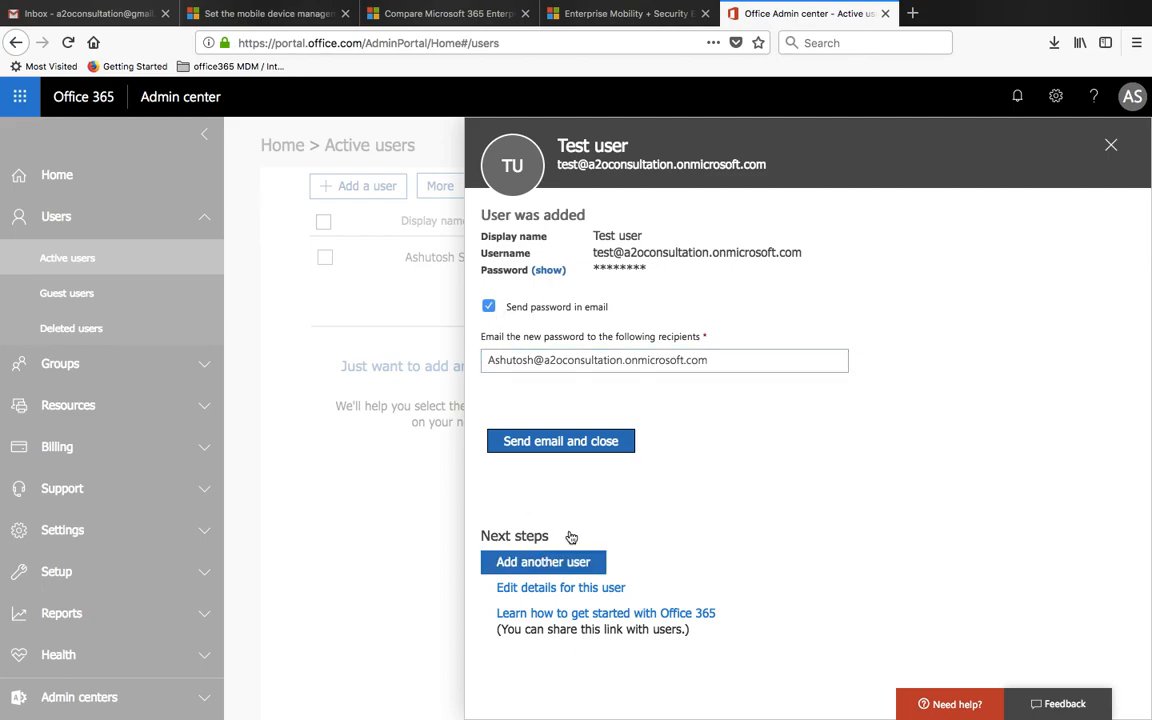
click(1111, 146)
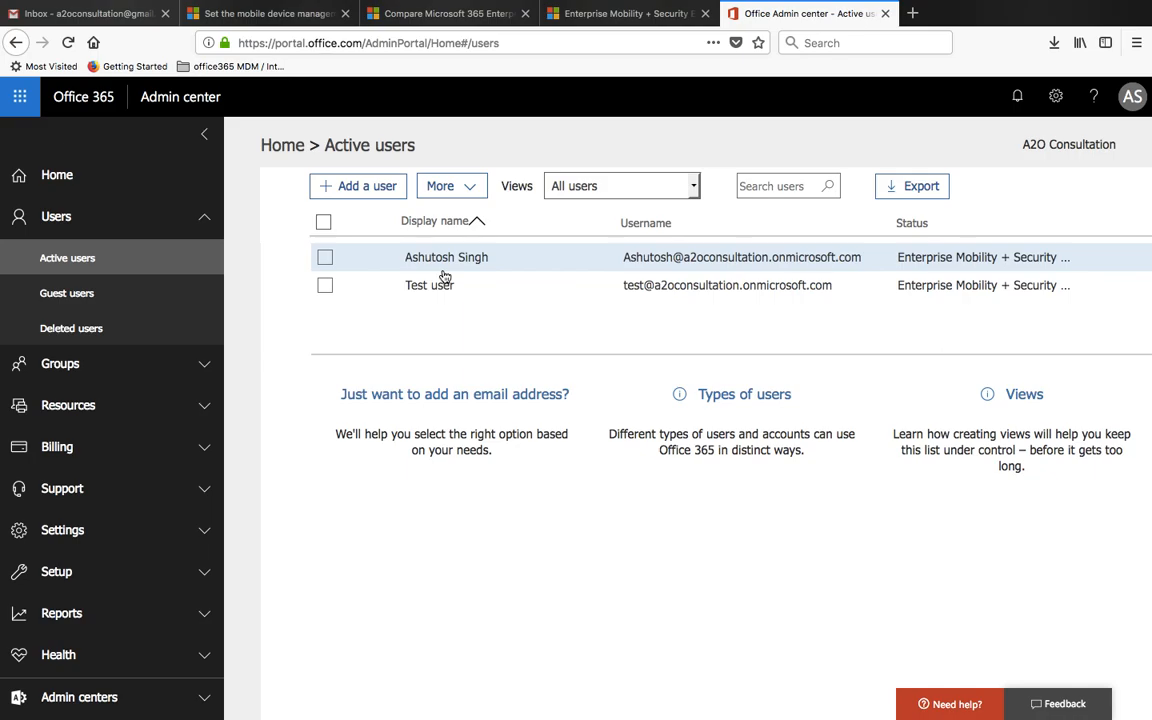
click(326, 258)
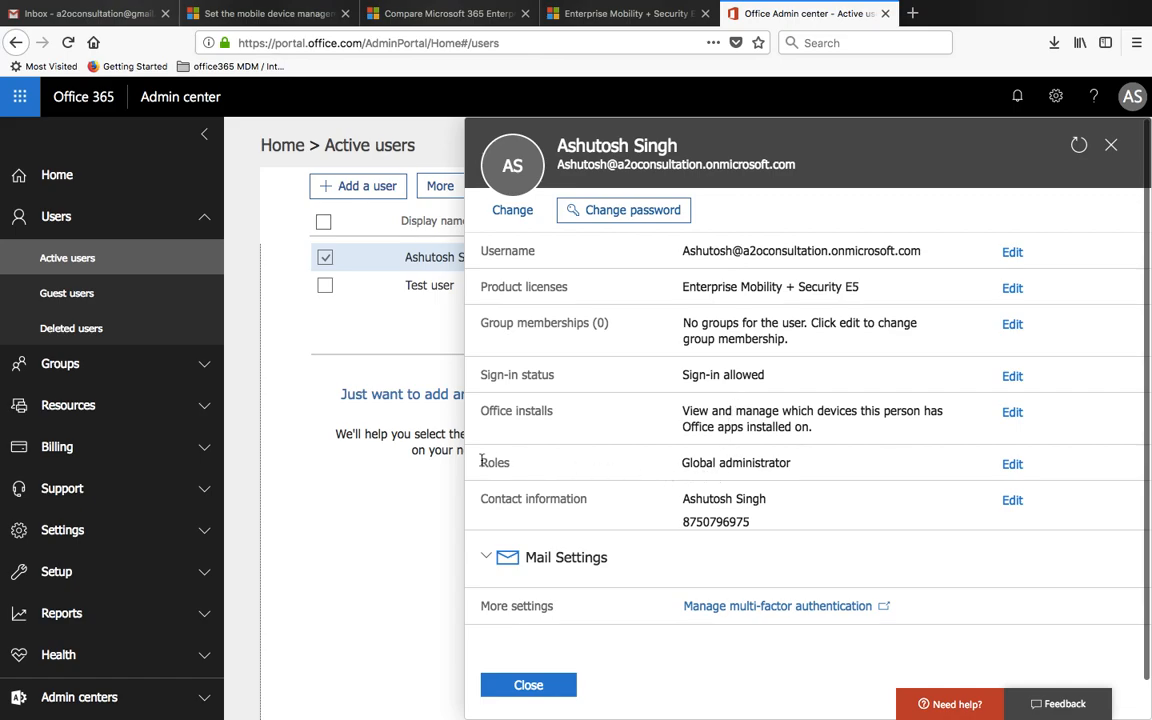
drag(790, 464, 398, 487)
click(345, 445)
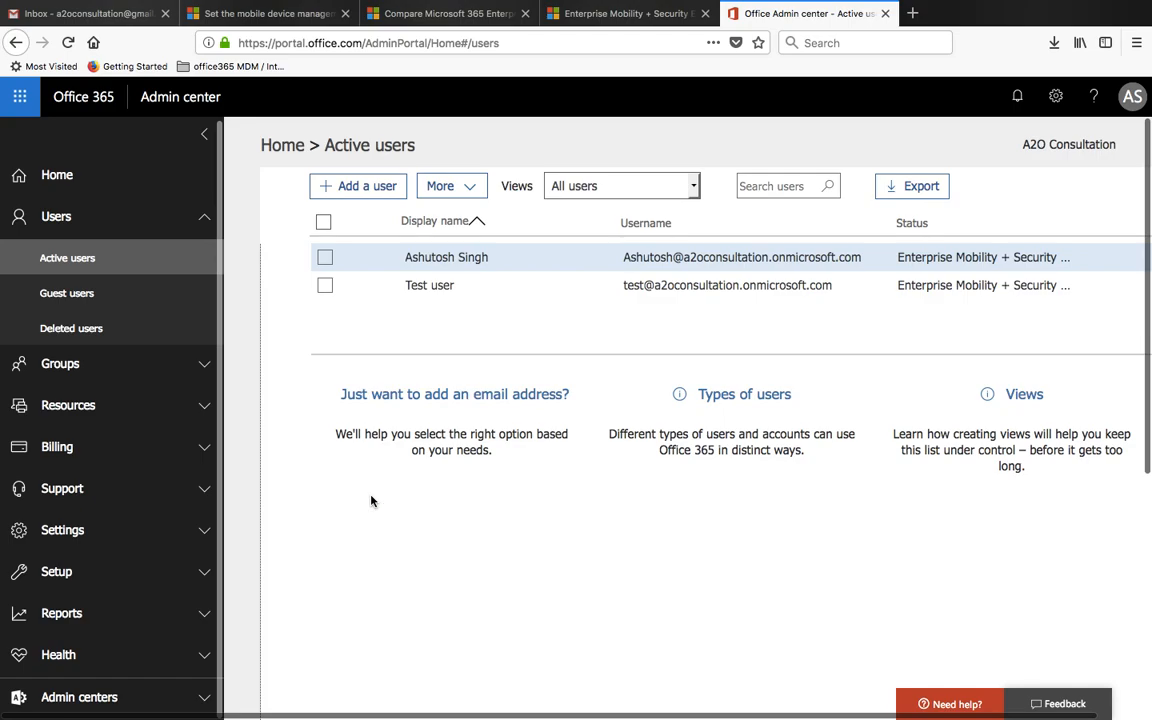
Review Test user's details and role, then close its panel.
click(325, 287)
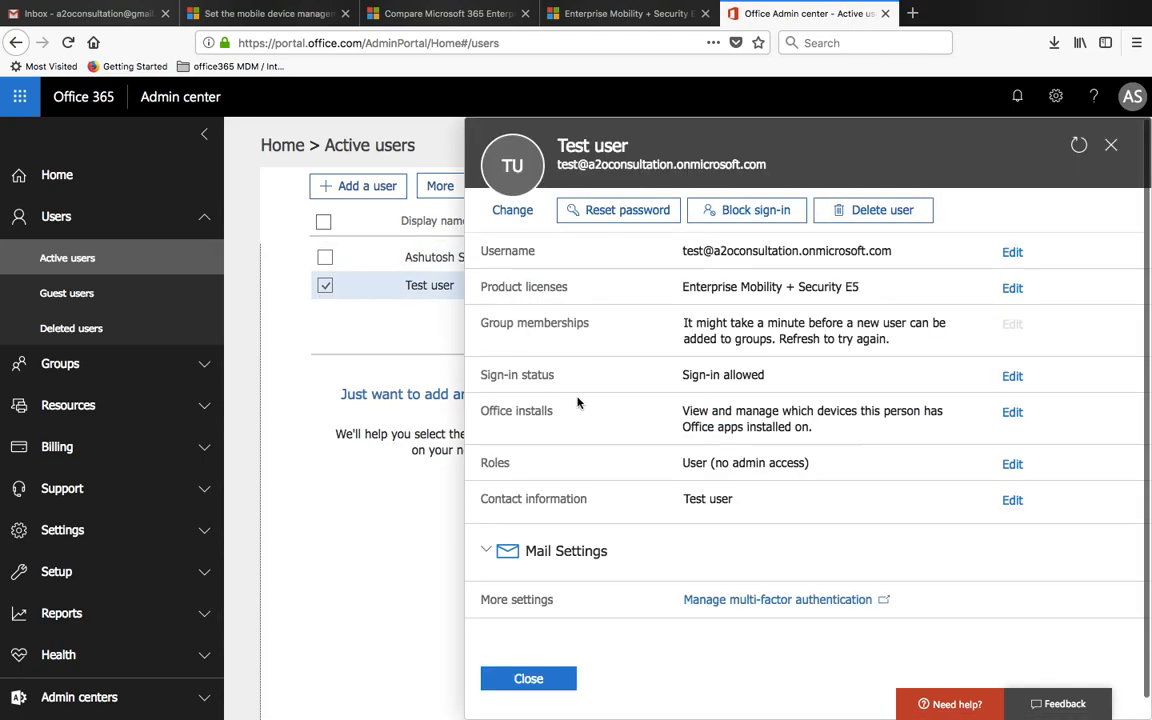
drag(835, 461, 390, 507)
click(390, 507)
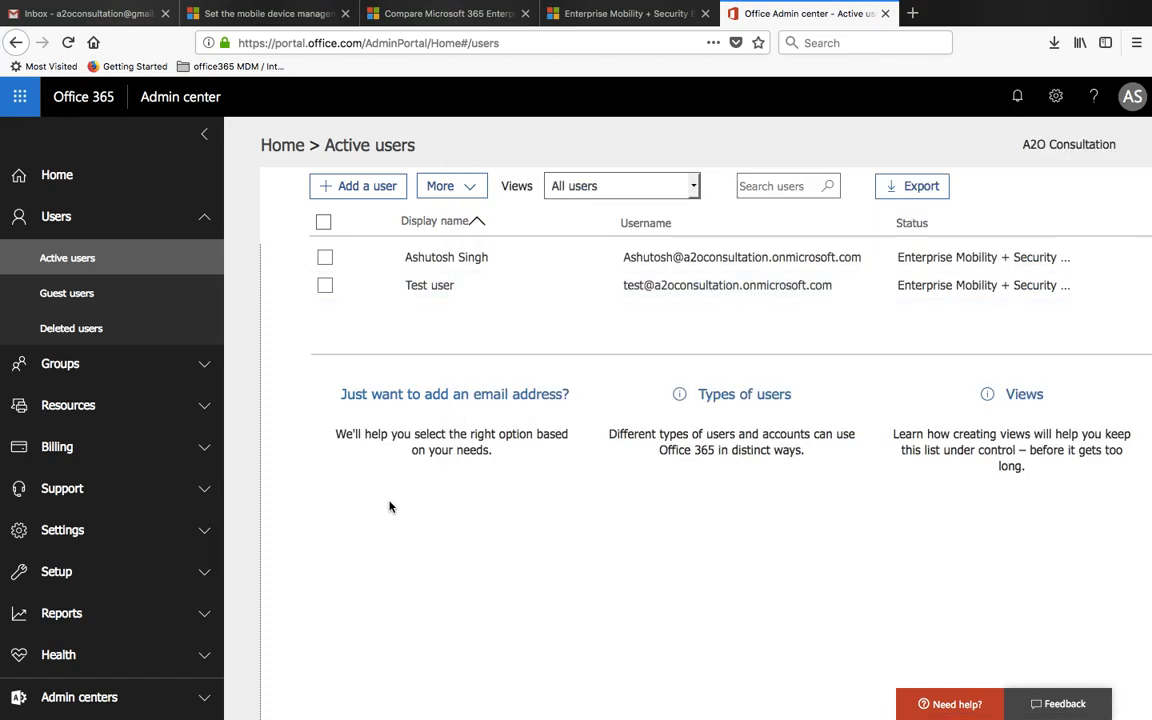
On the Groups page, start a new group with Security as its type.
click(106, 368)
click(75, 405)
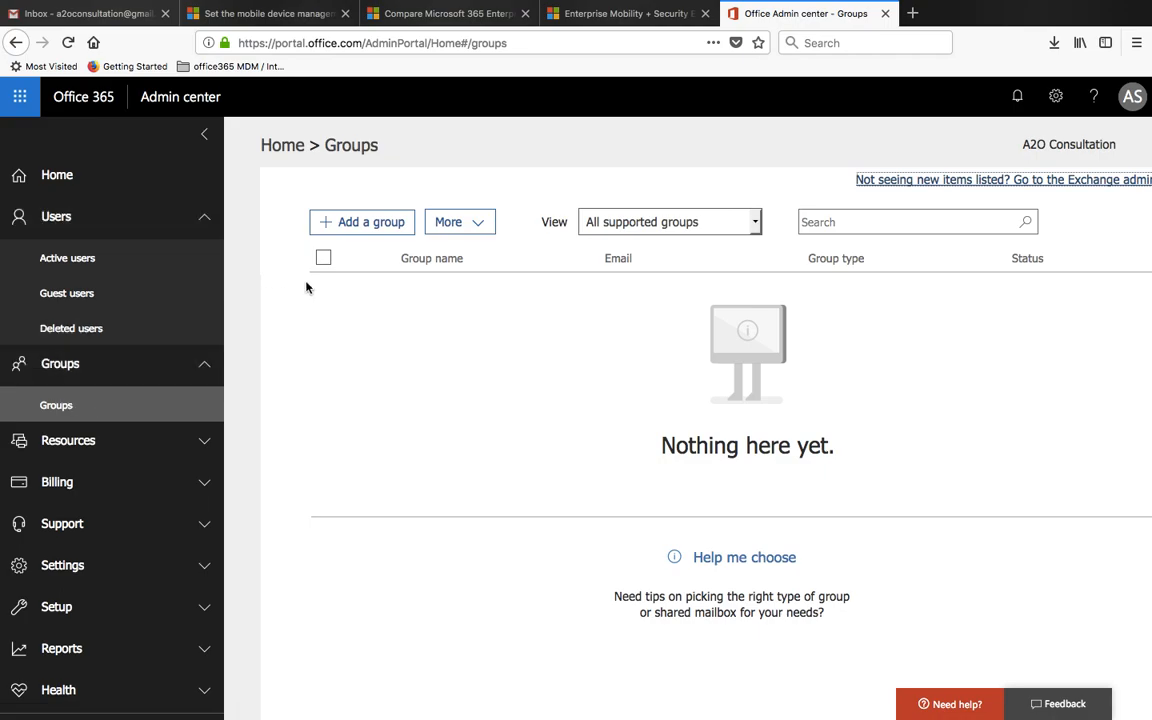
click(340, 224)
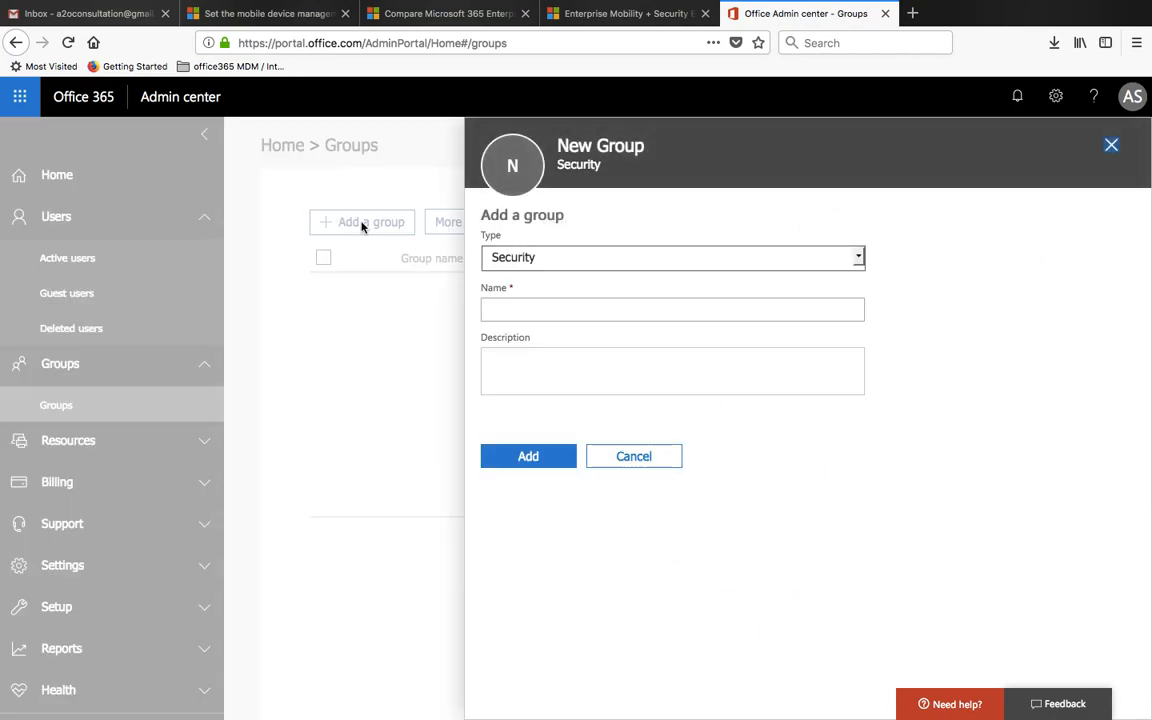
click(602, 261)
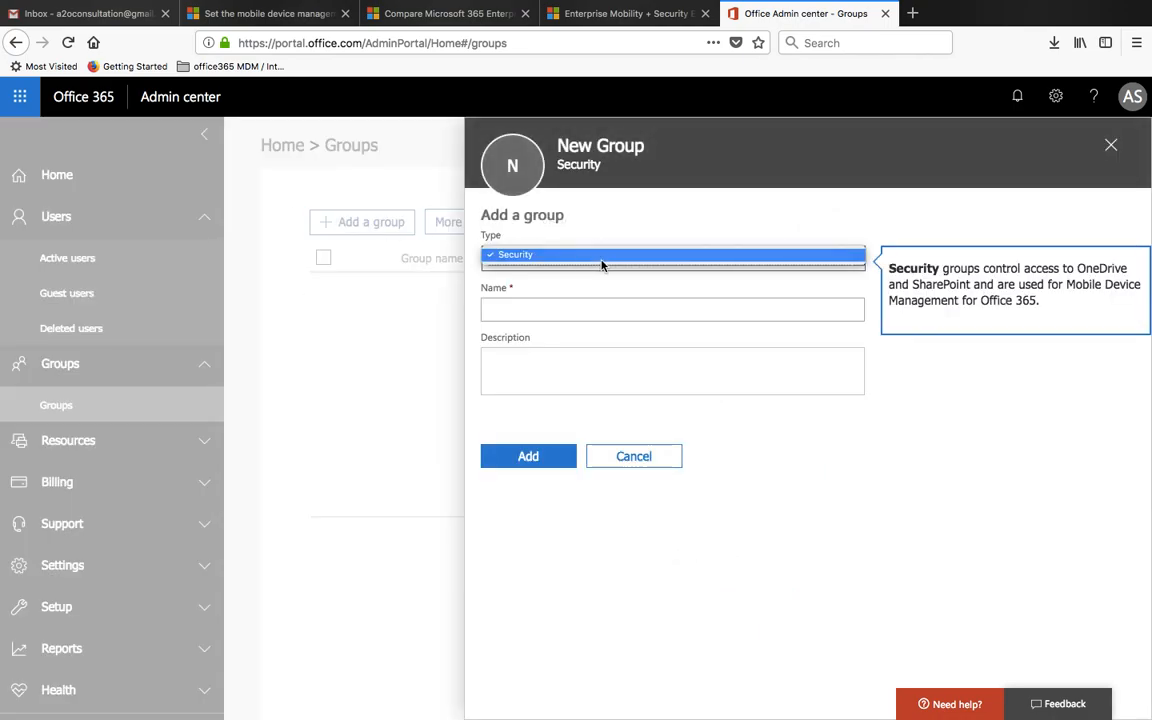
click(646, 255)
click(565, 315)
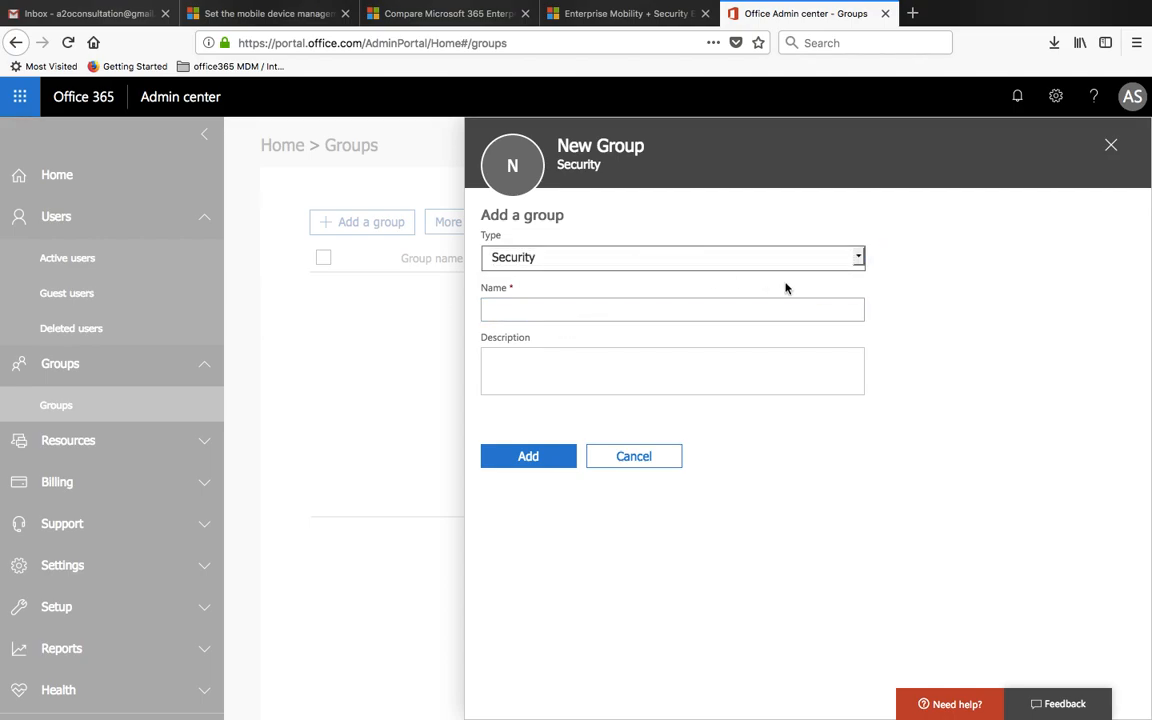
click(860, 258)
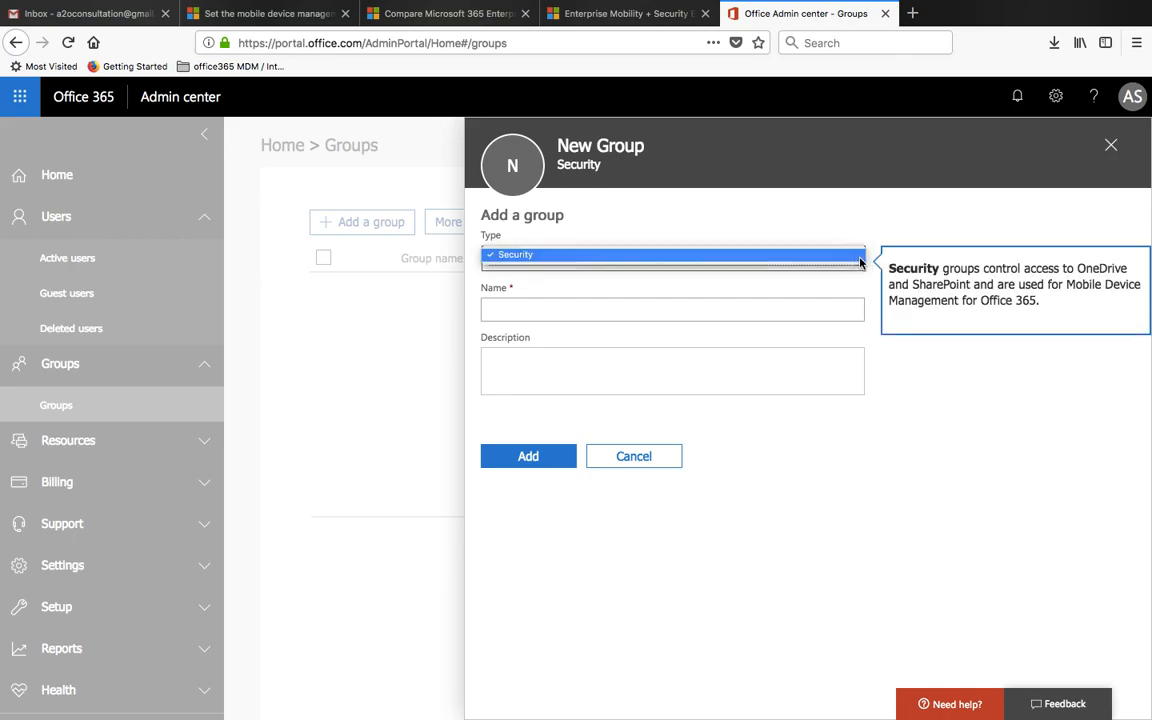
click(860, 257)
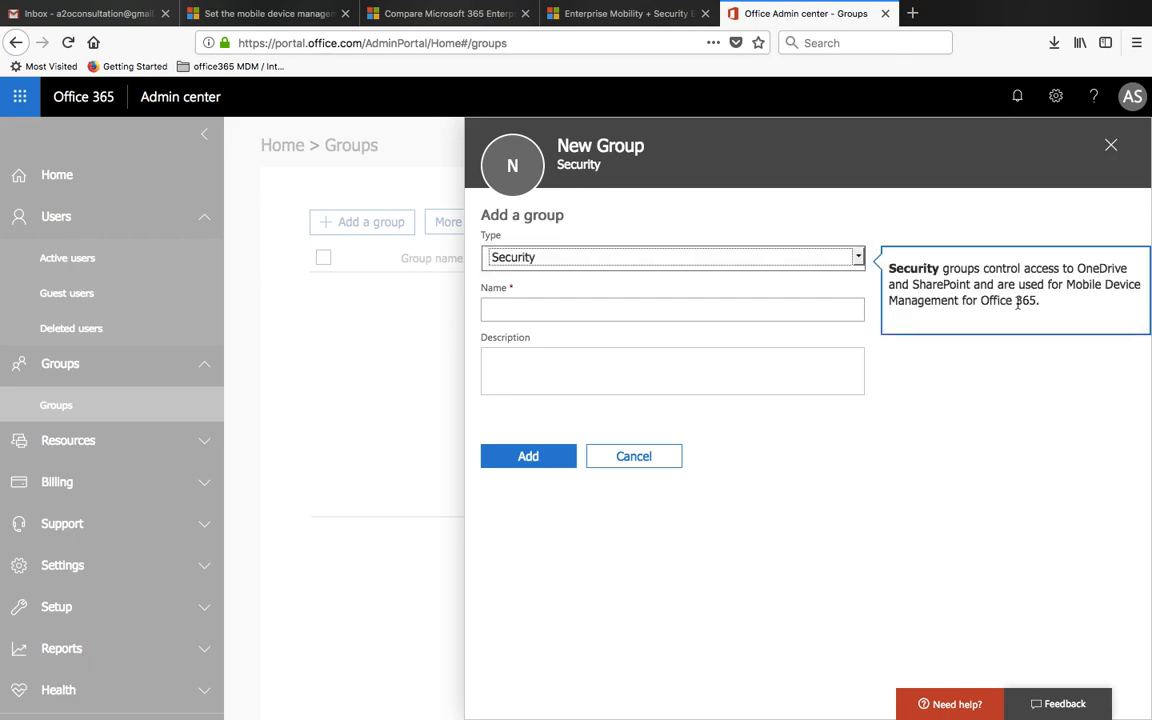
click(927, 397)
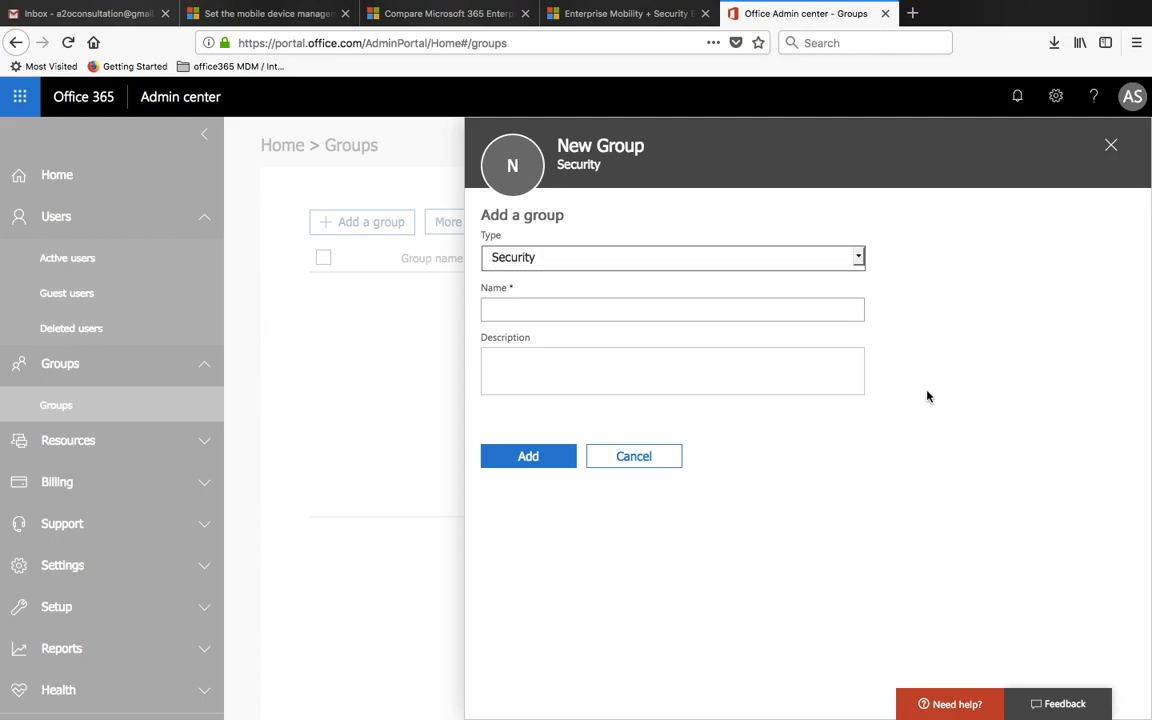
Name it 'Test group', describe it as 'This is a test group', and add it.
click(623, 310)
text(Te)
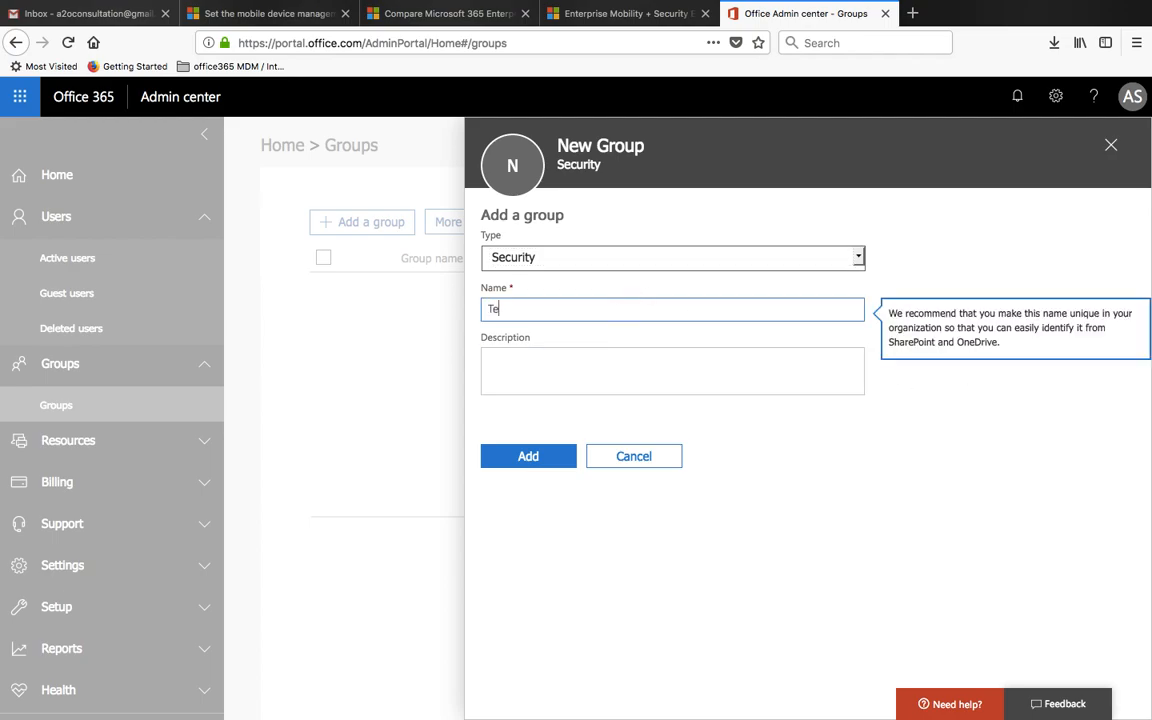
text(st group)
key(Tab)
text(this sis a test)
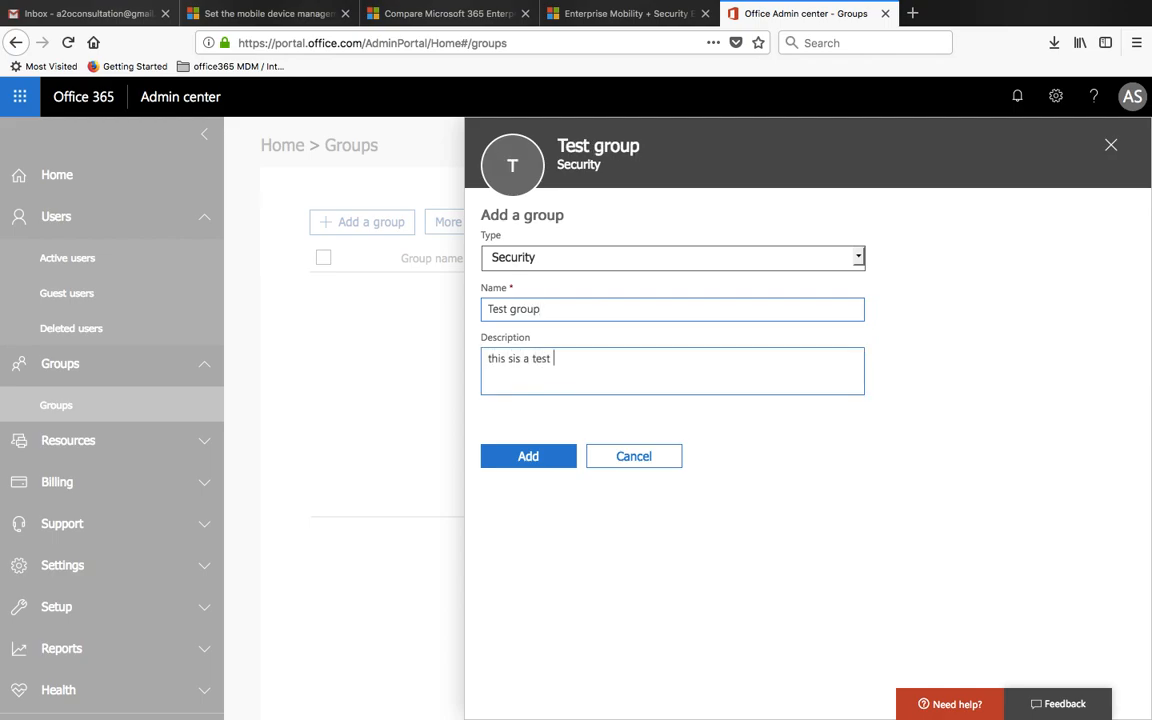
key(super+a)
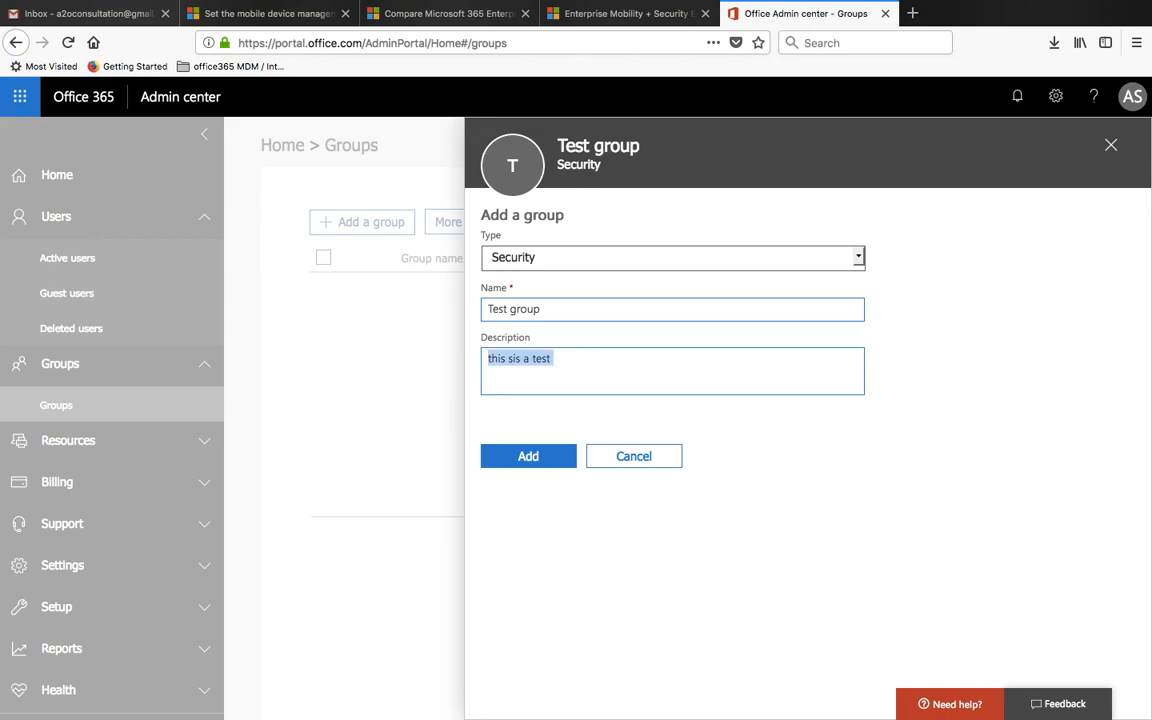
text(This is )
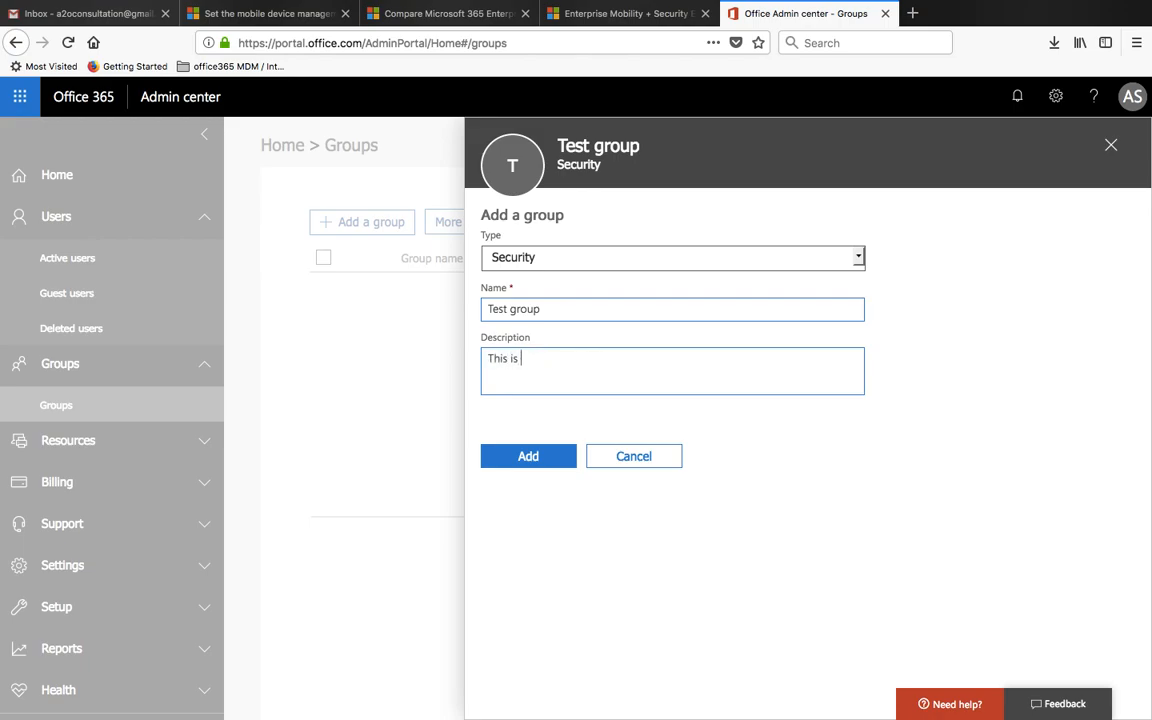
text(a test group)
click(530, 456)
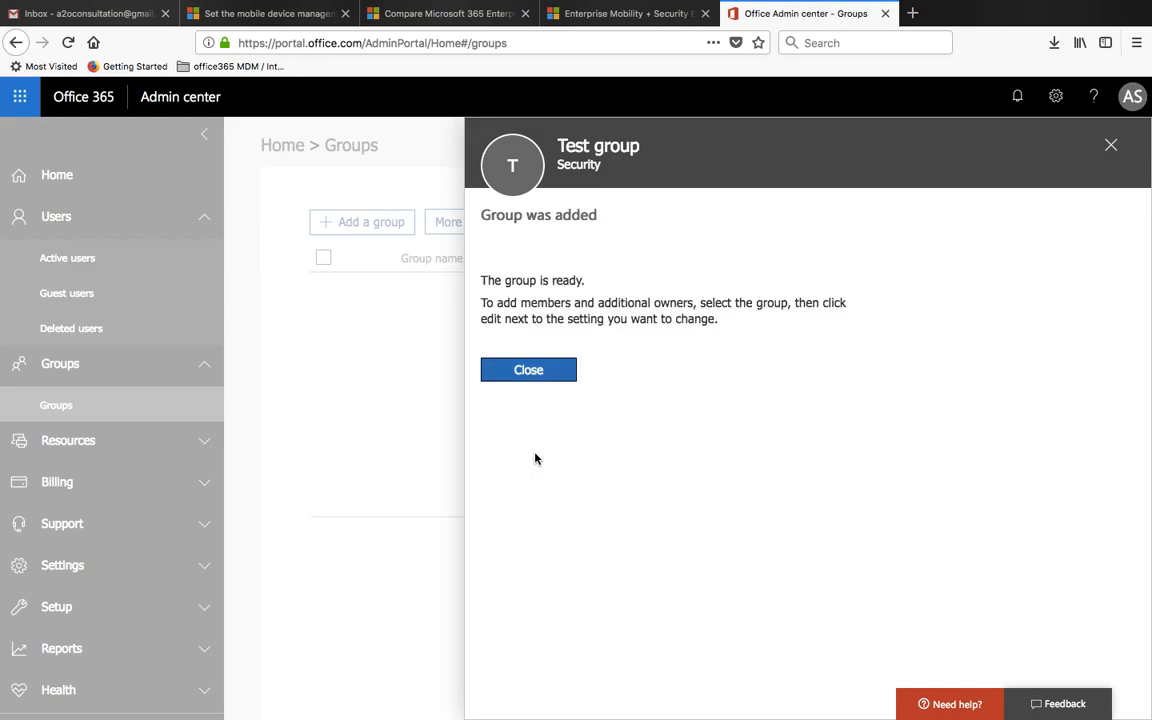
click(529, 372)
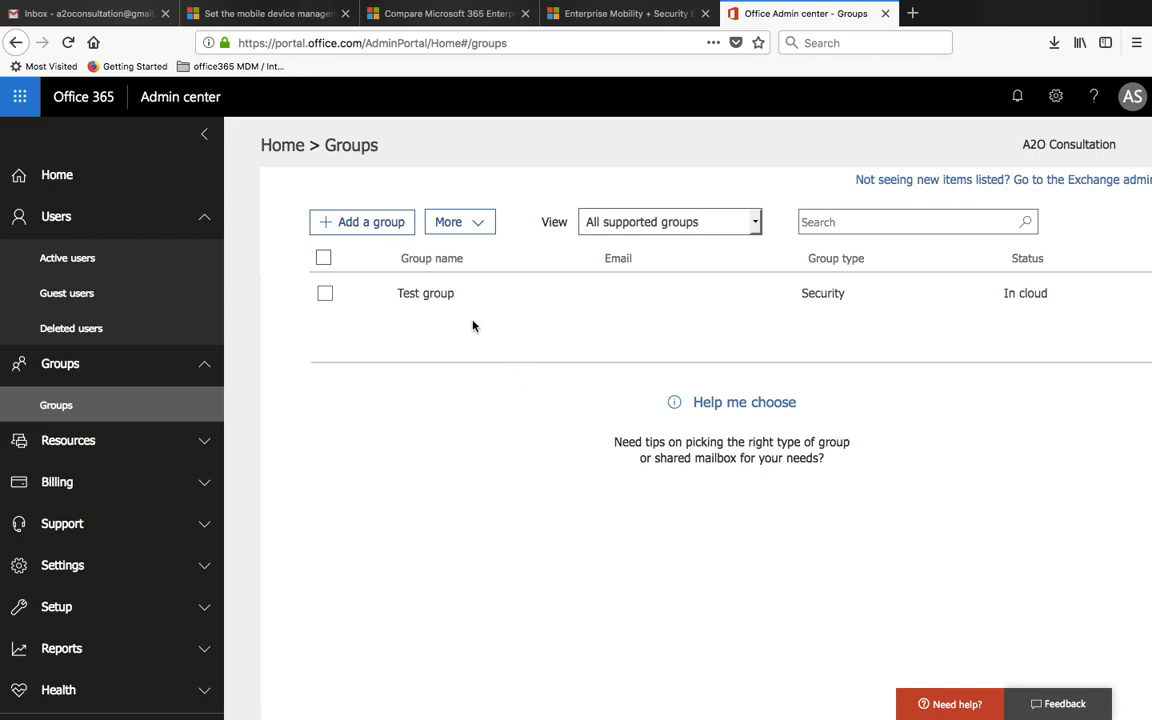
Add the administrator account as Test group's owner and save.
click(433, 302)
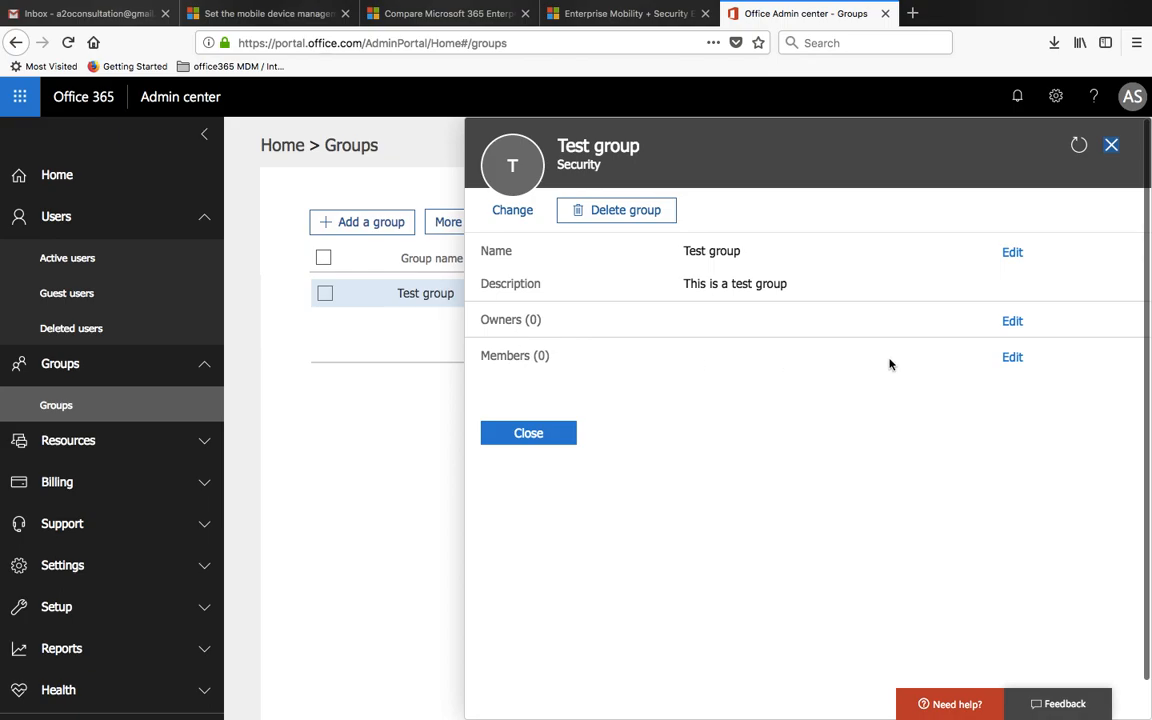
click(1012, 321)
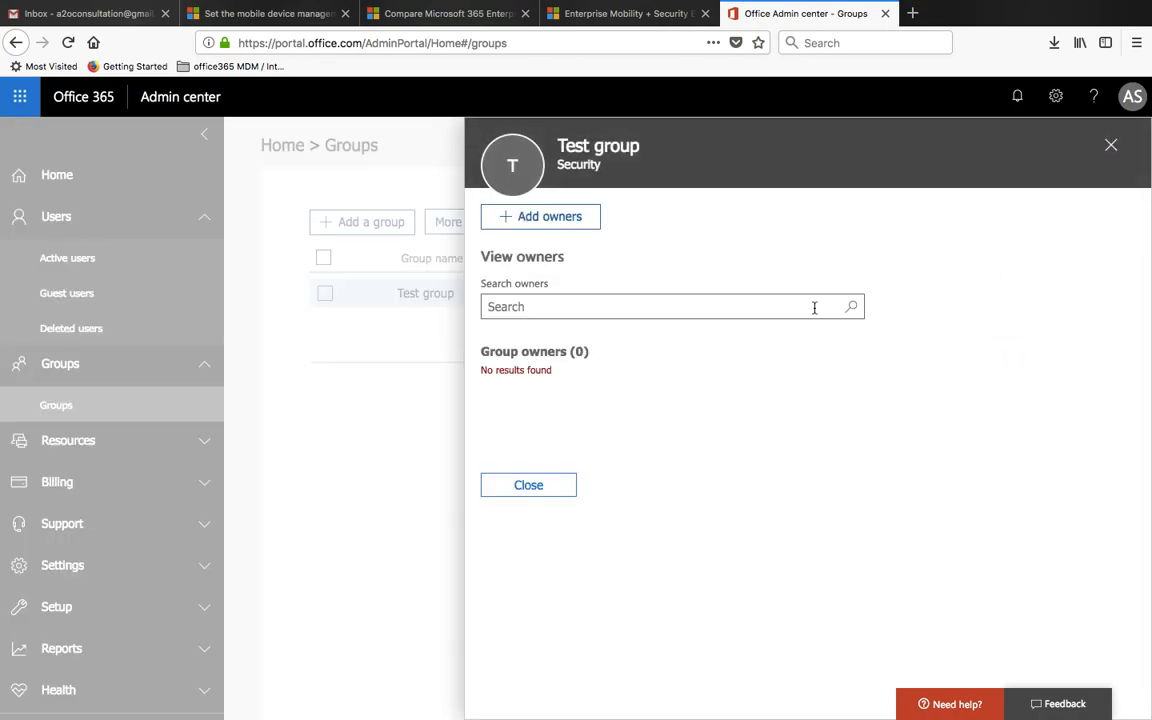
text(ashutosh)
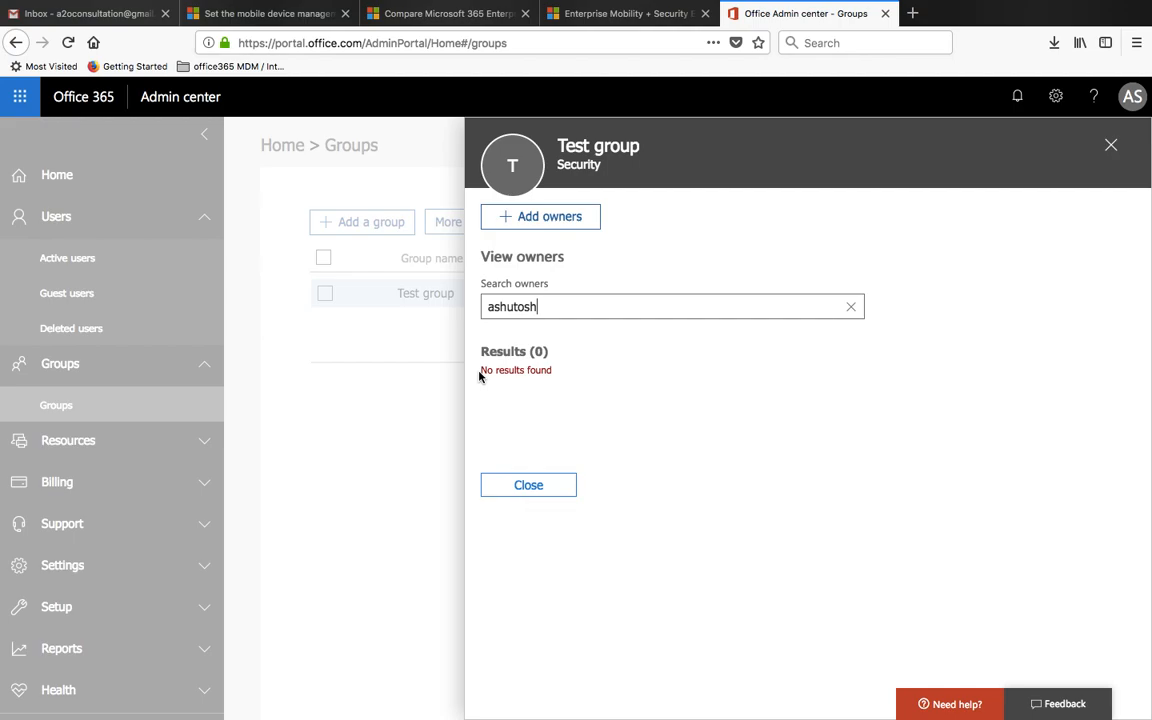
key(BackSpace)
click(535, 214)
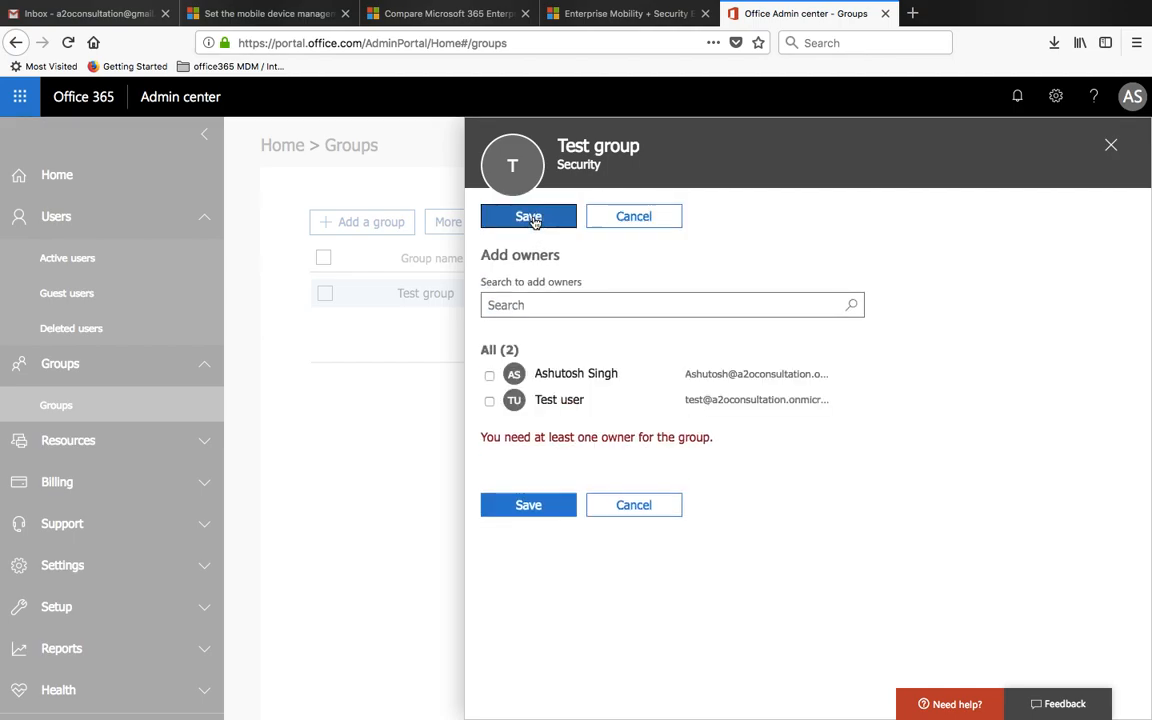
click(489, 375)
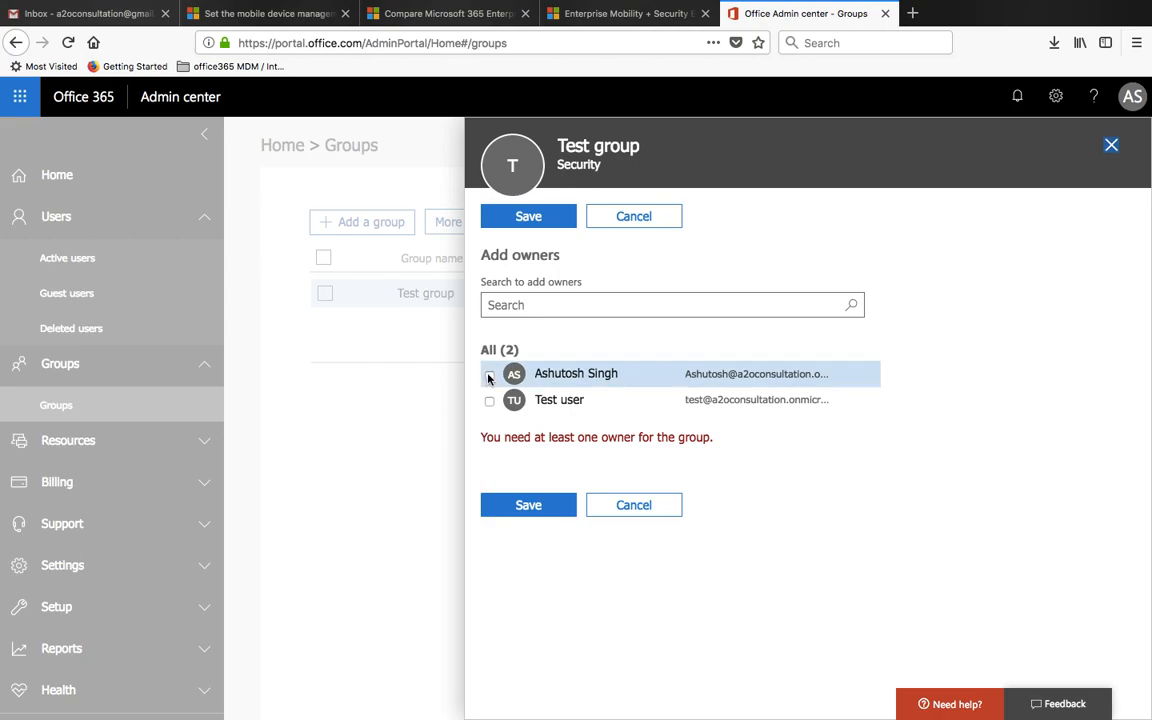
click(489, 376)
click(530, 552)
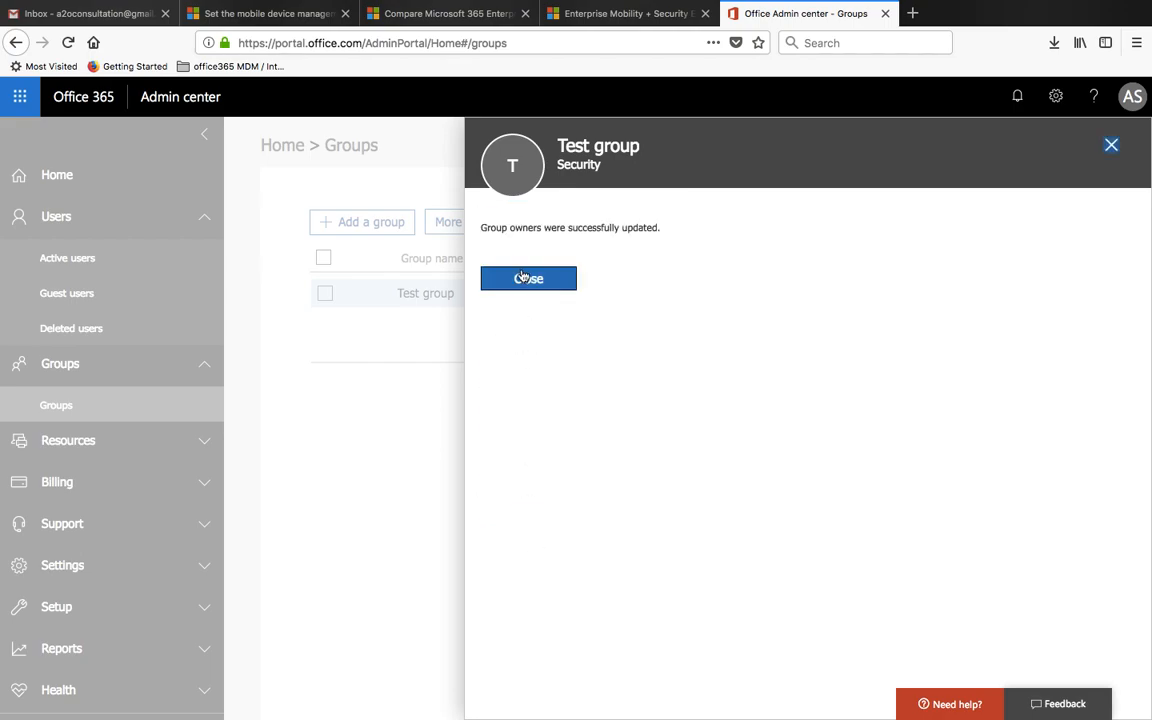
click(522, 277)
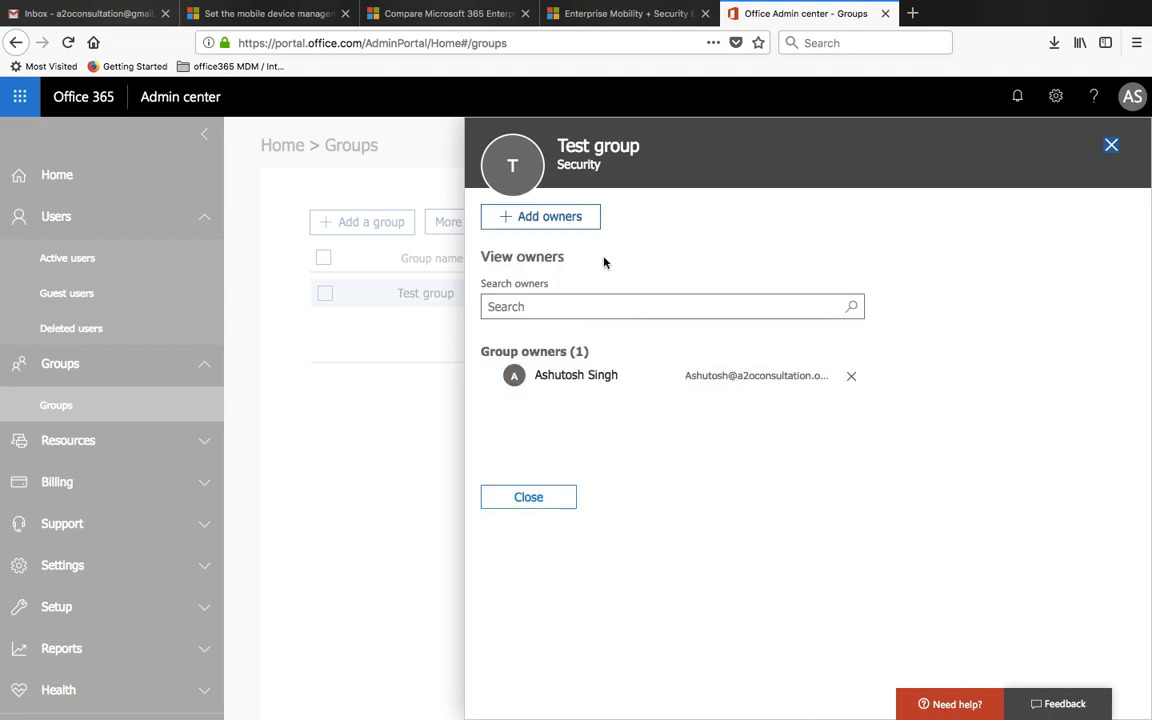
click(520, 497)
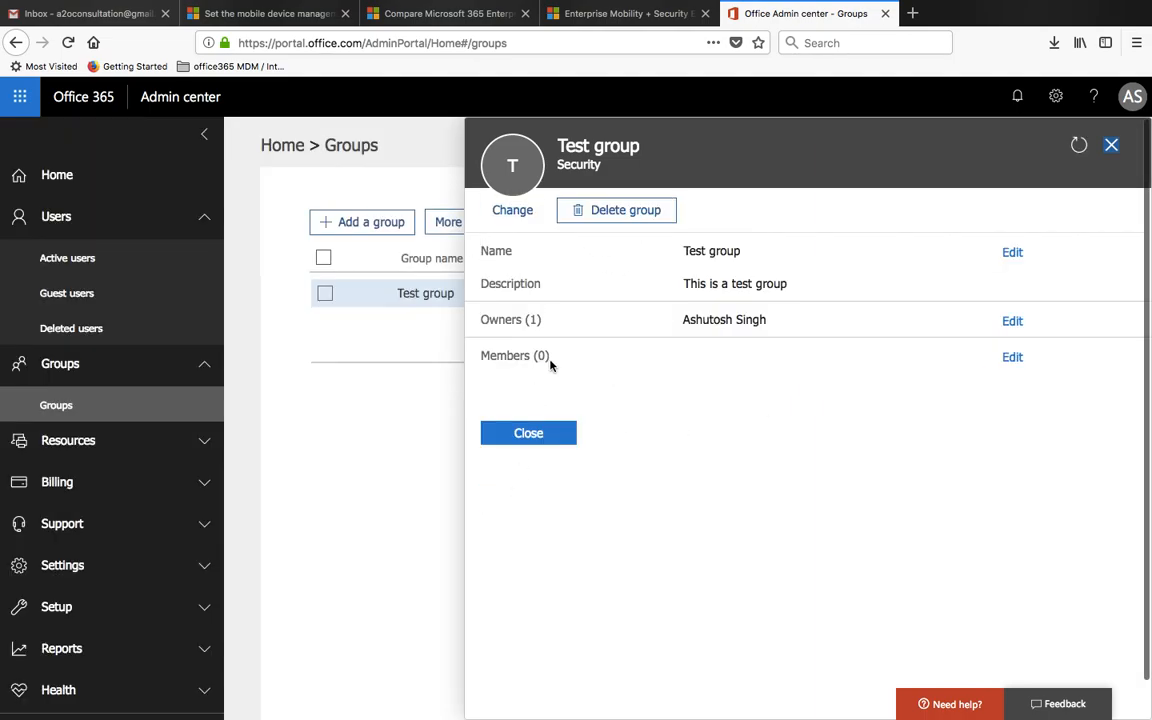
Add Test user as a member of Test group, save, and close the group details.
click(1018, 359)
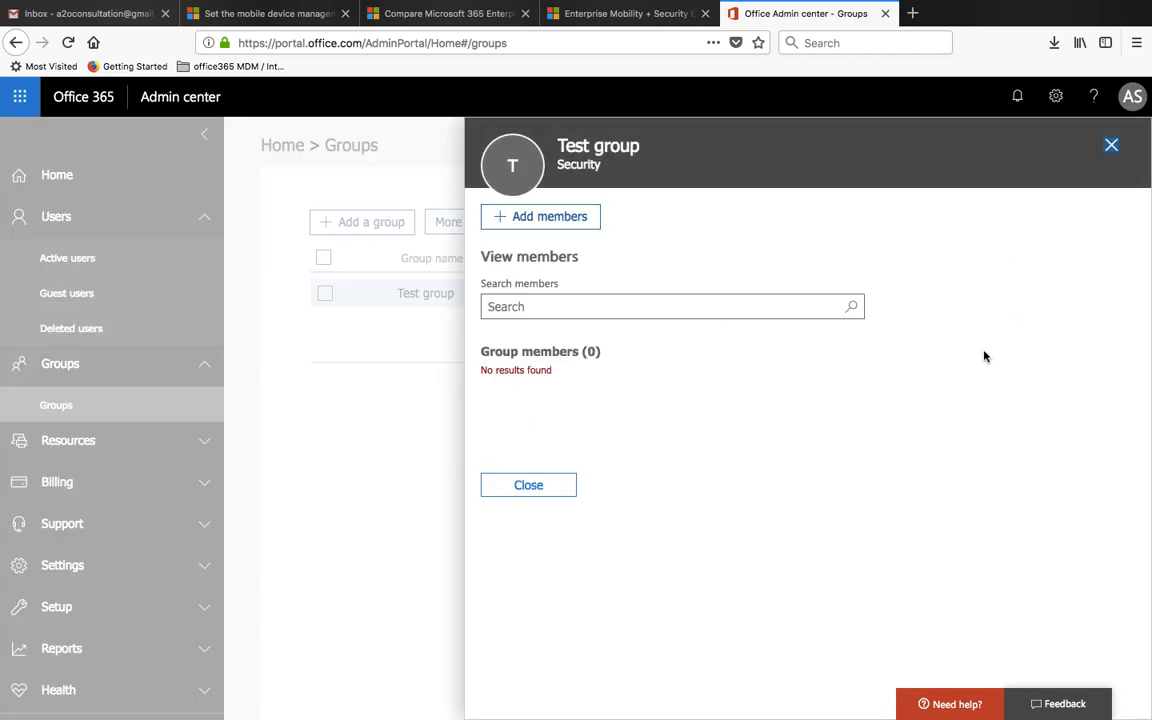
click(566, 223)
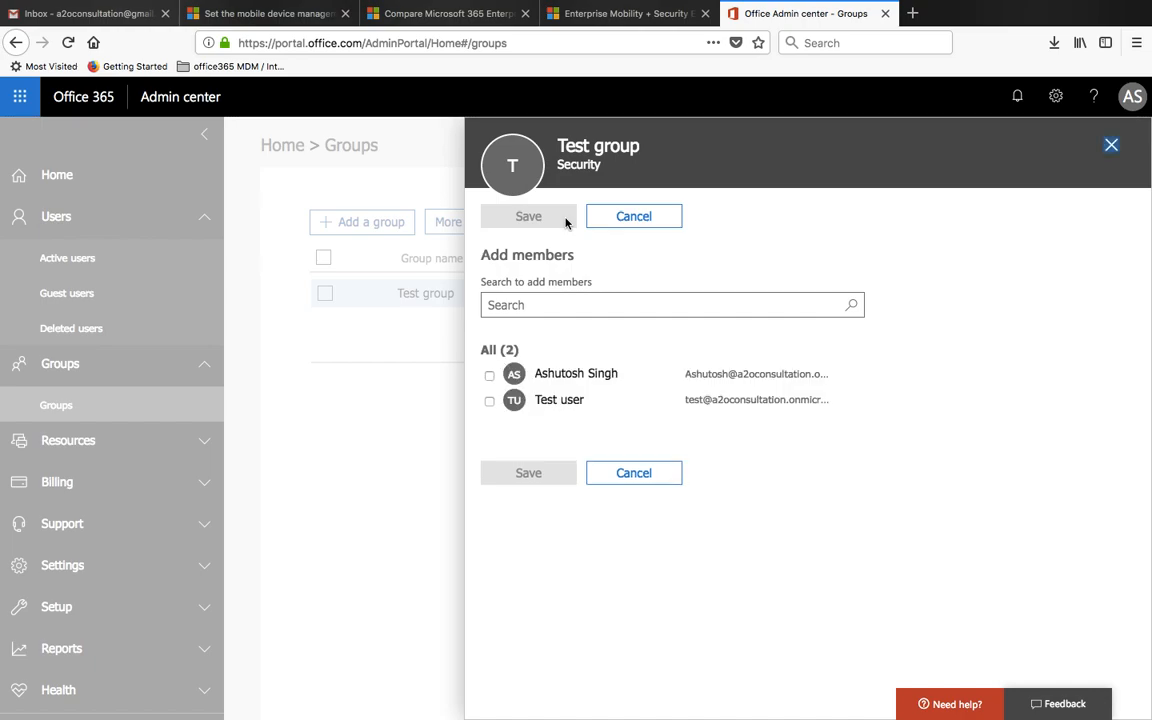
click(489, 402)
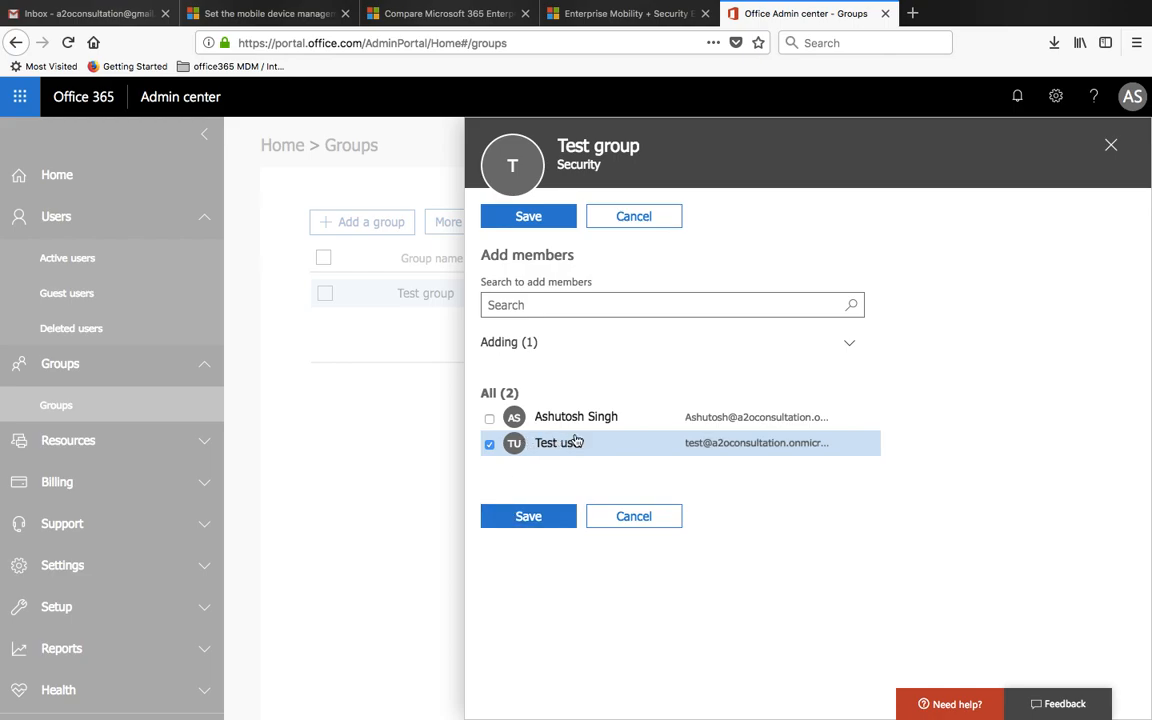
click(510, 522)
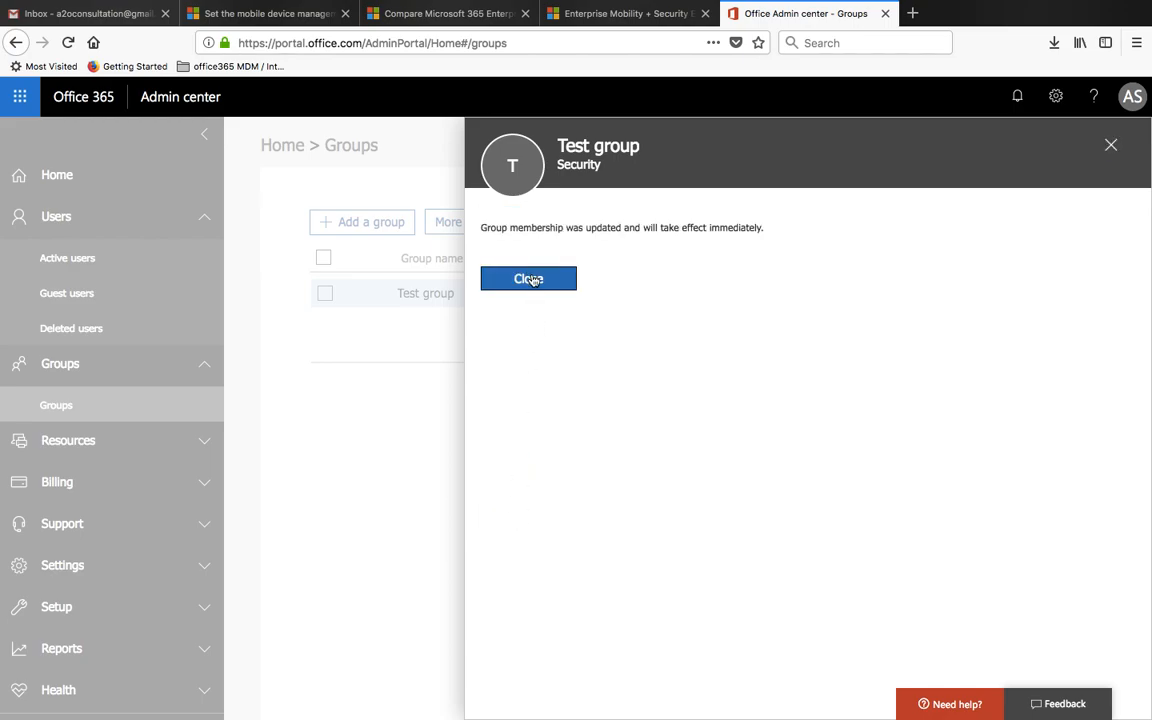
click(533, 280)
click(525, 498)
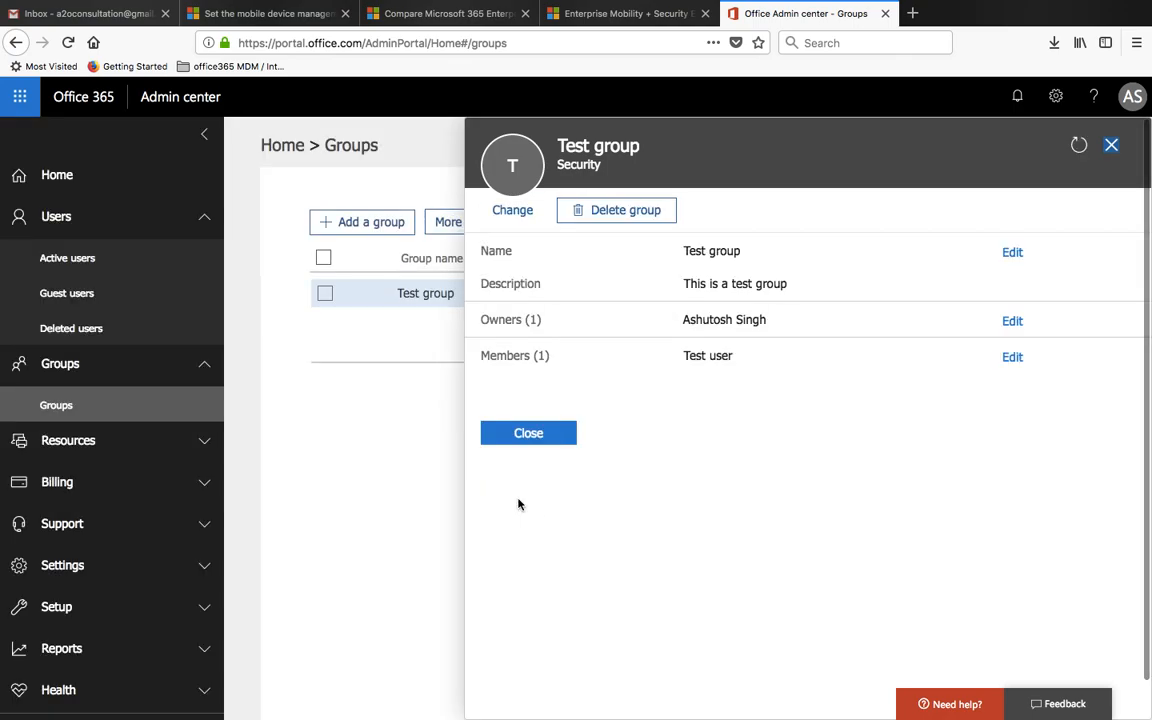
click(531, 436)
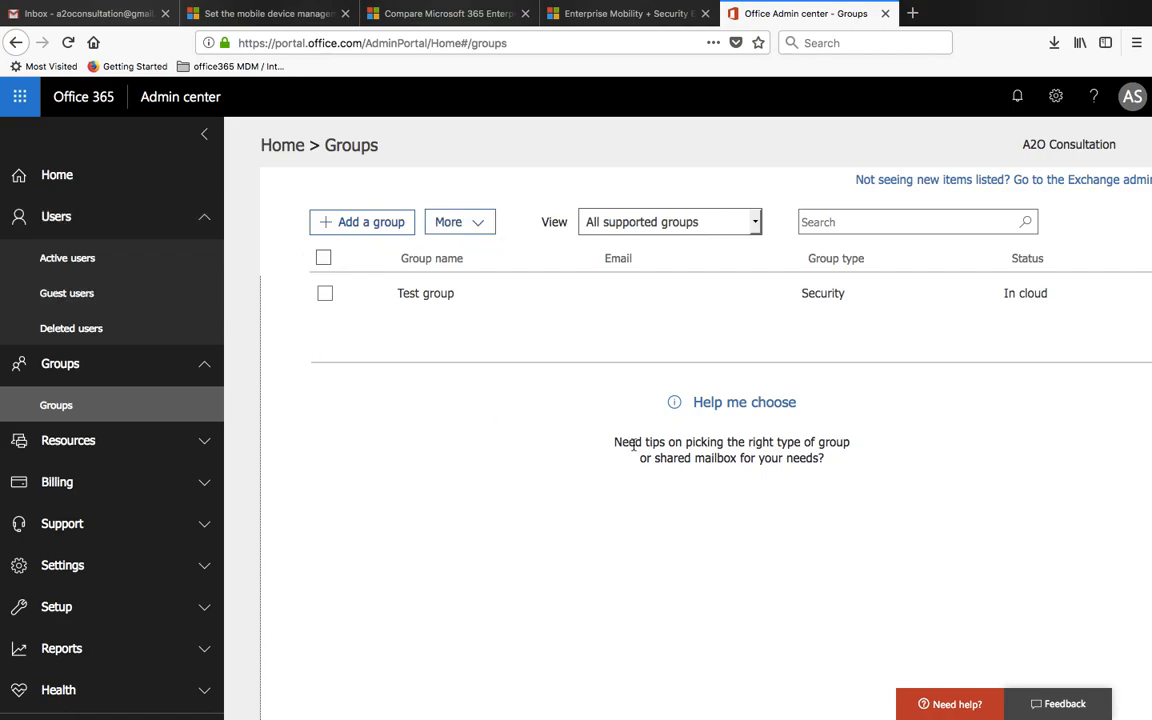
key(ctrl+Right)
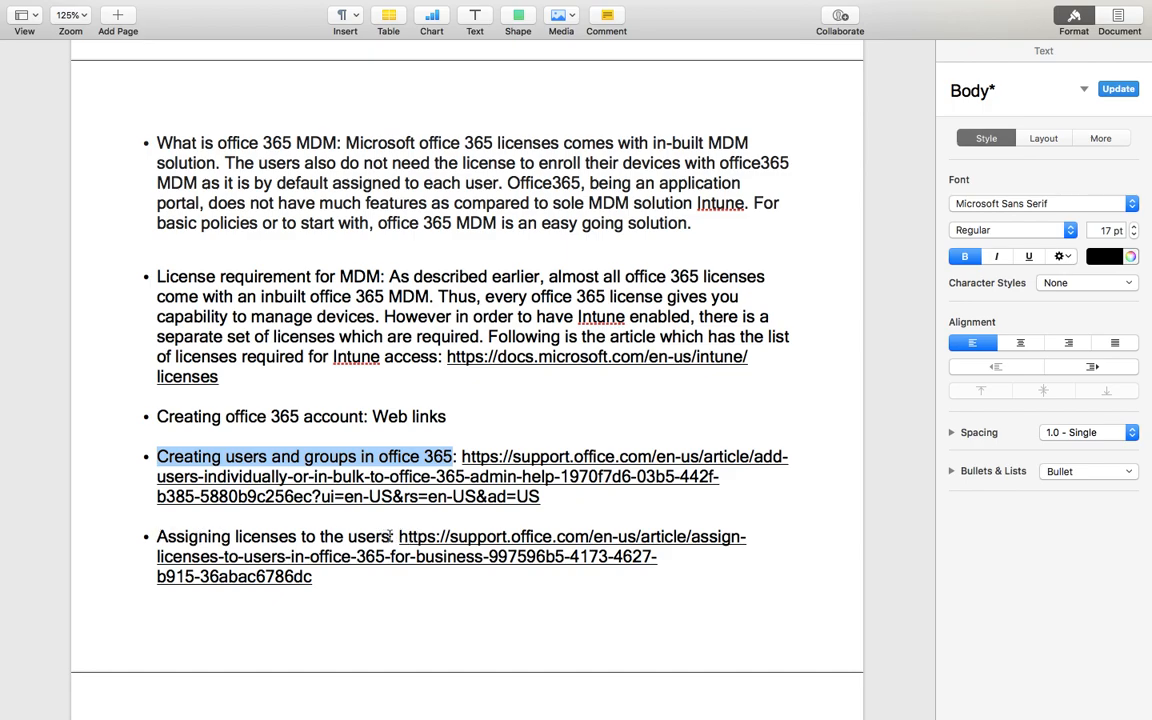
key(ctrl+Left)
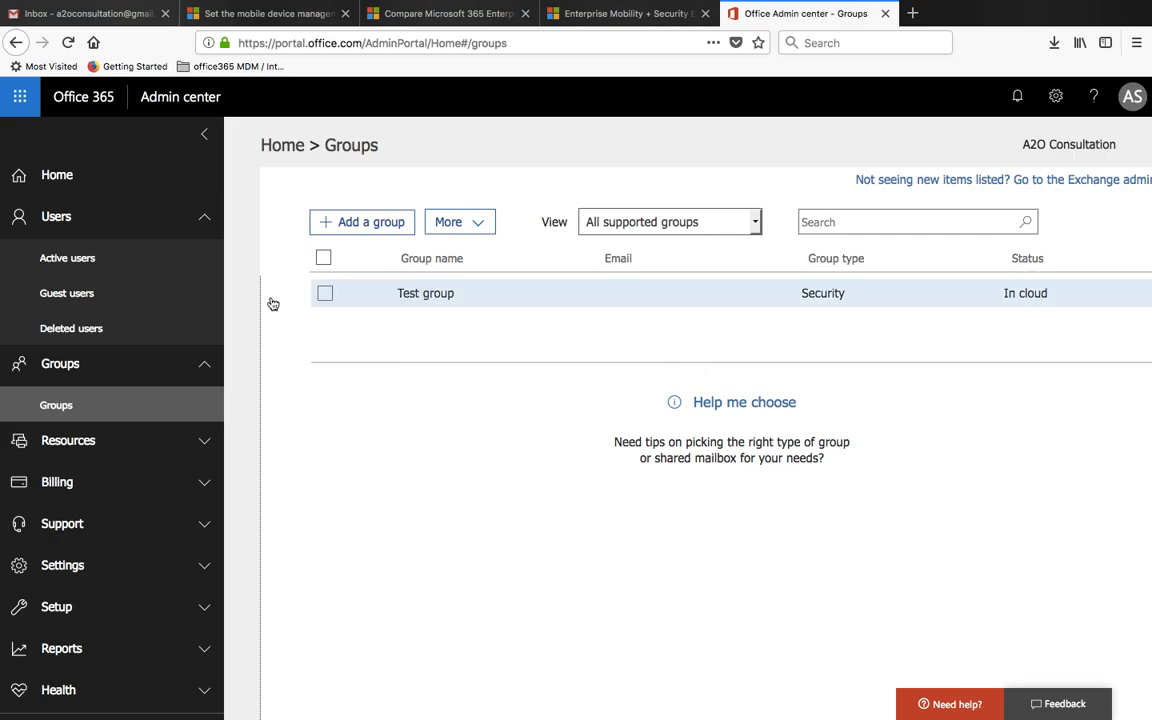
Check Test user's E5 licence, toggling it off and on, then discard the change.
click(104, 268)
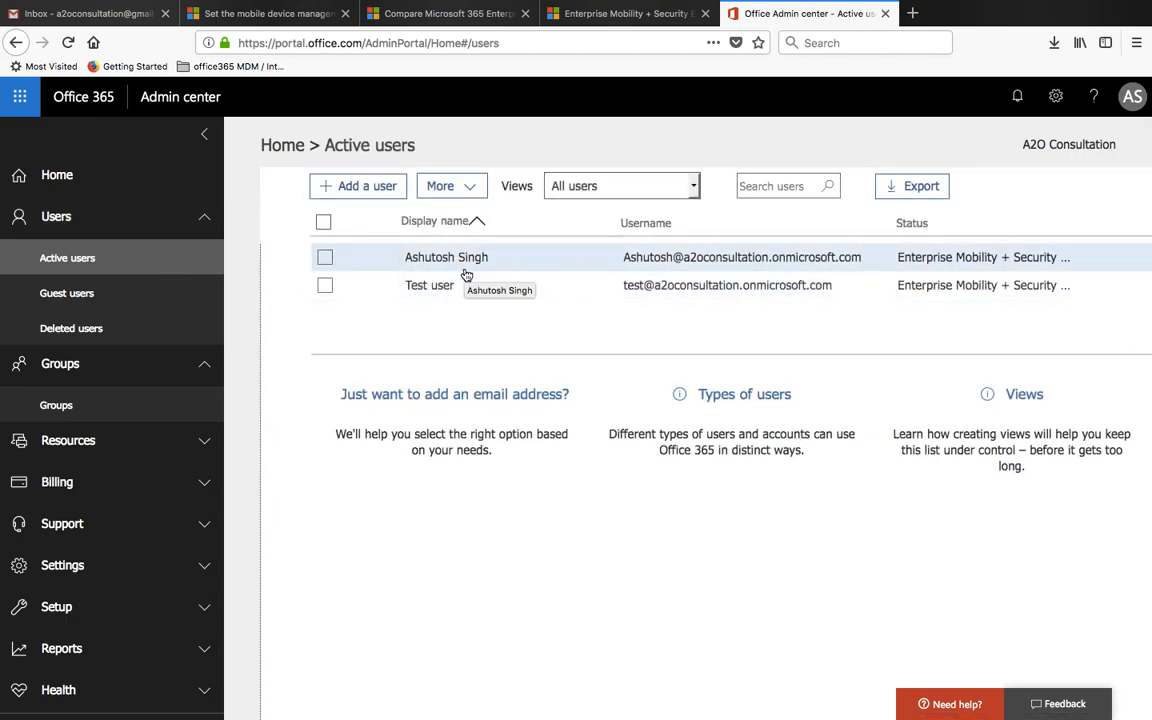
click(457, 290)
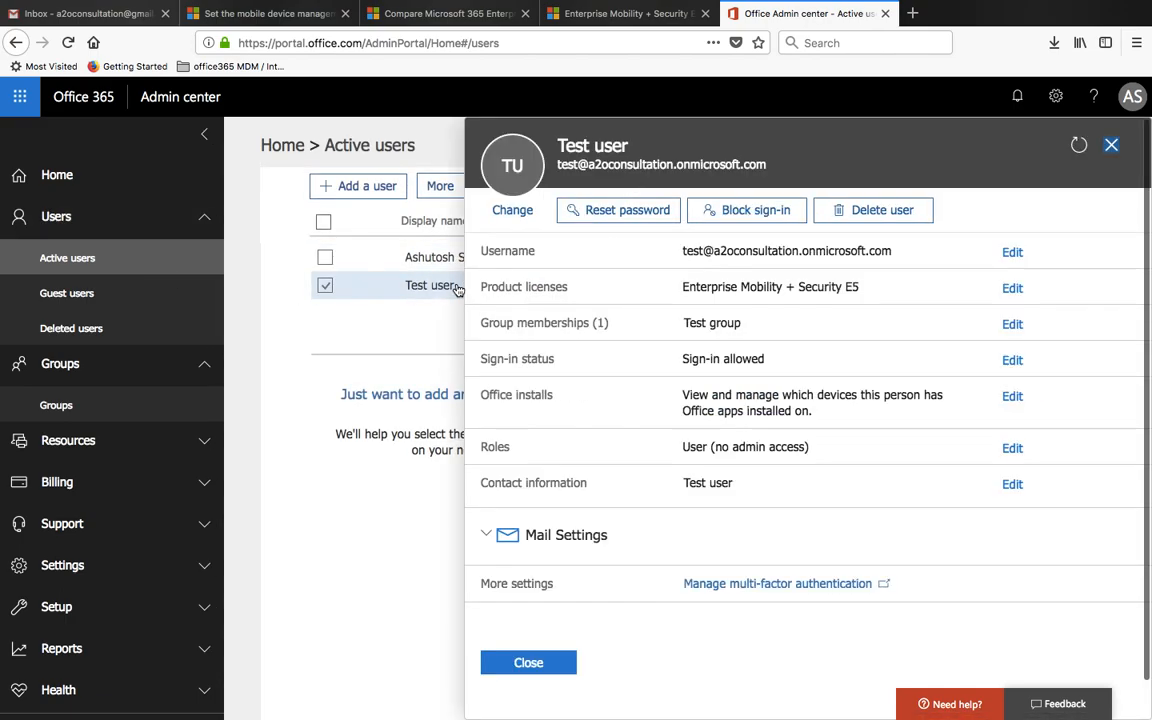
click(1013, 291)
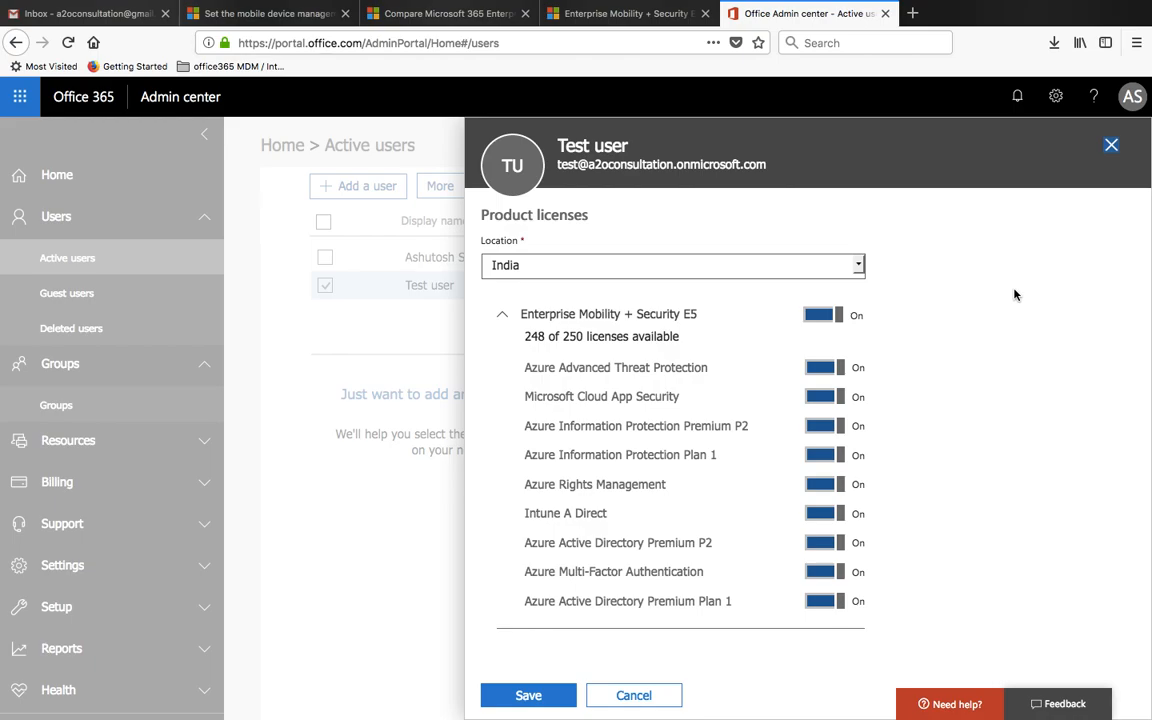
click(811, 324)
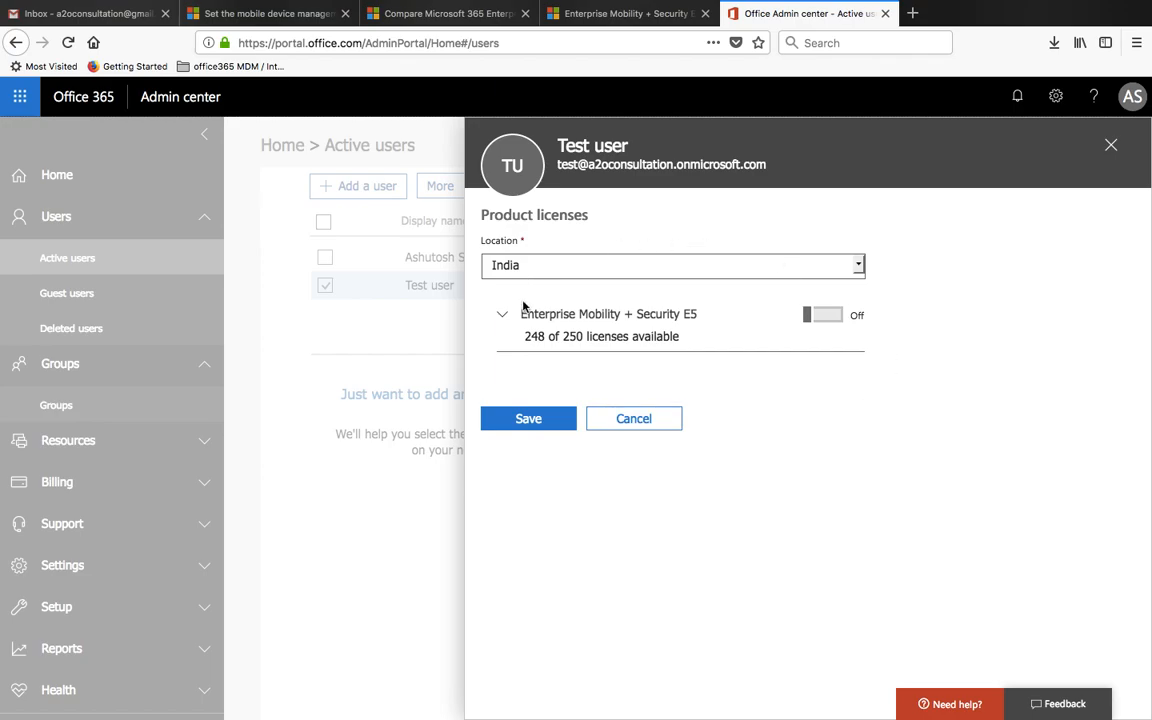
click(840, 321)
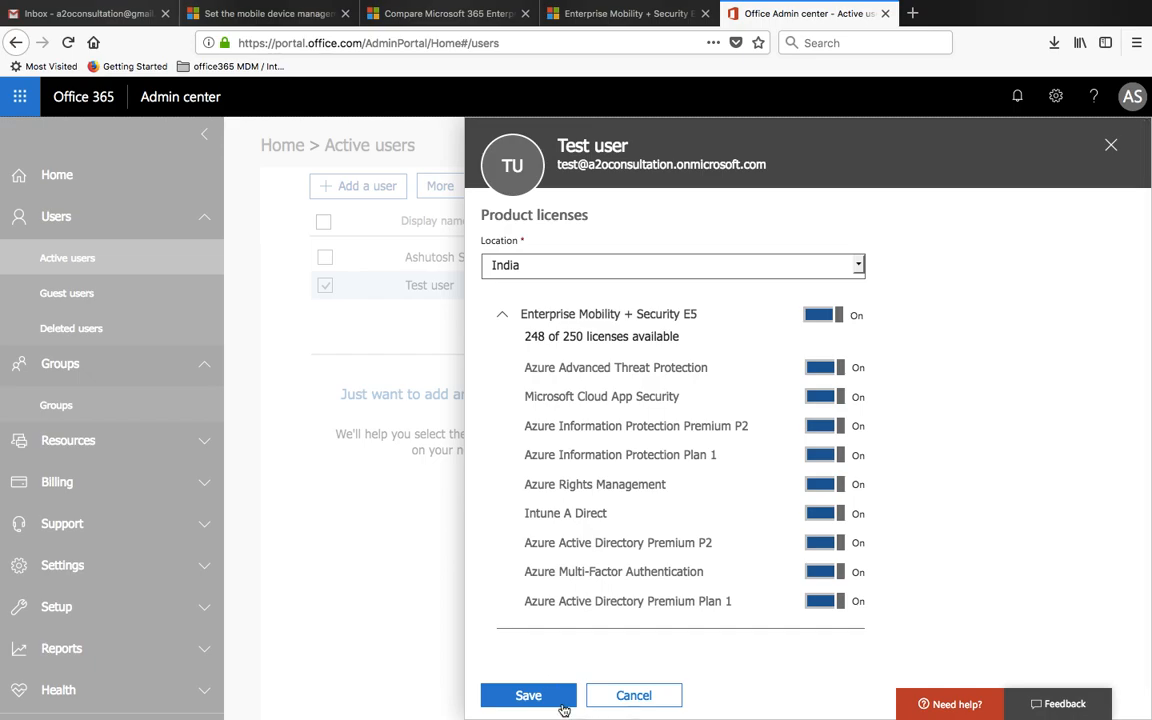
click(648, 697)
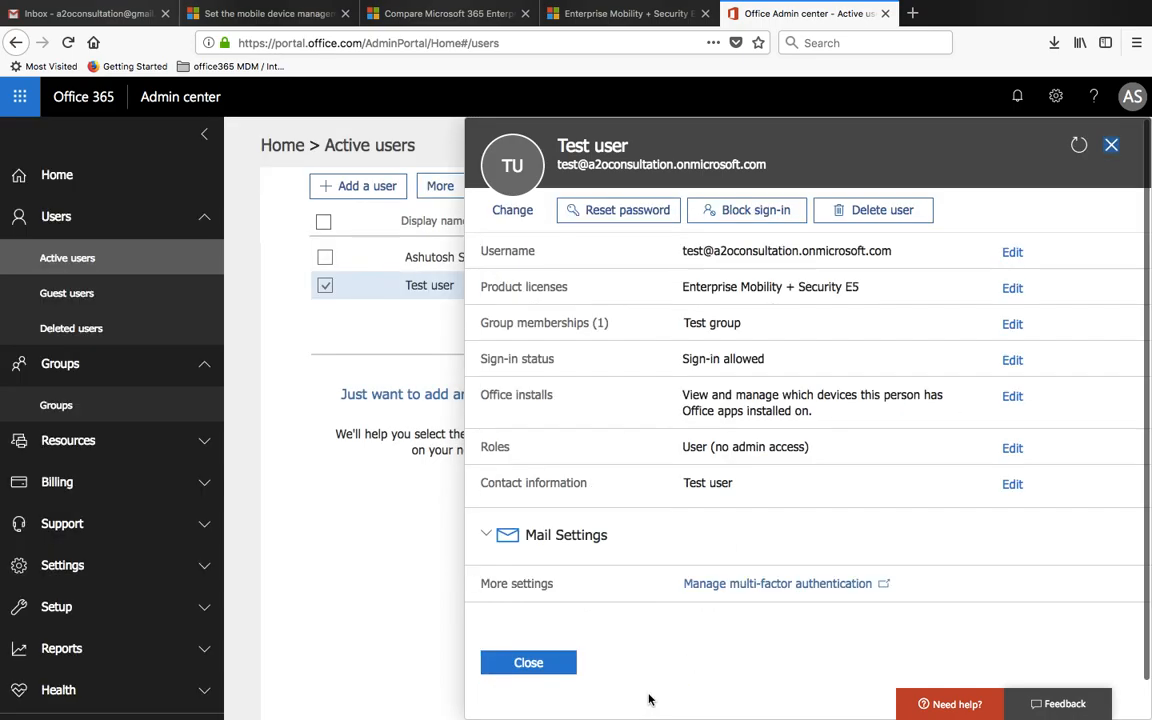
click(529, 660)
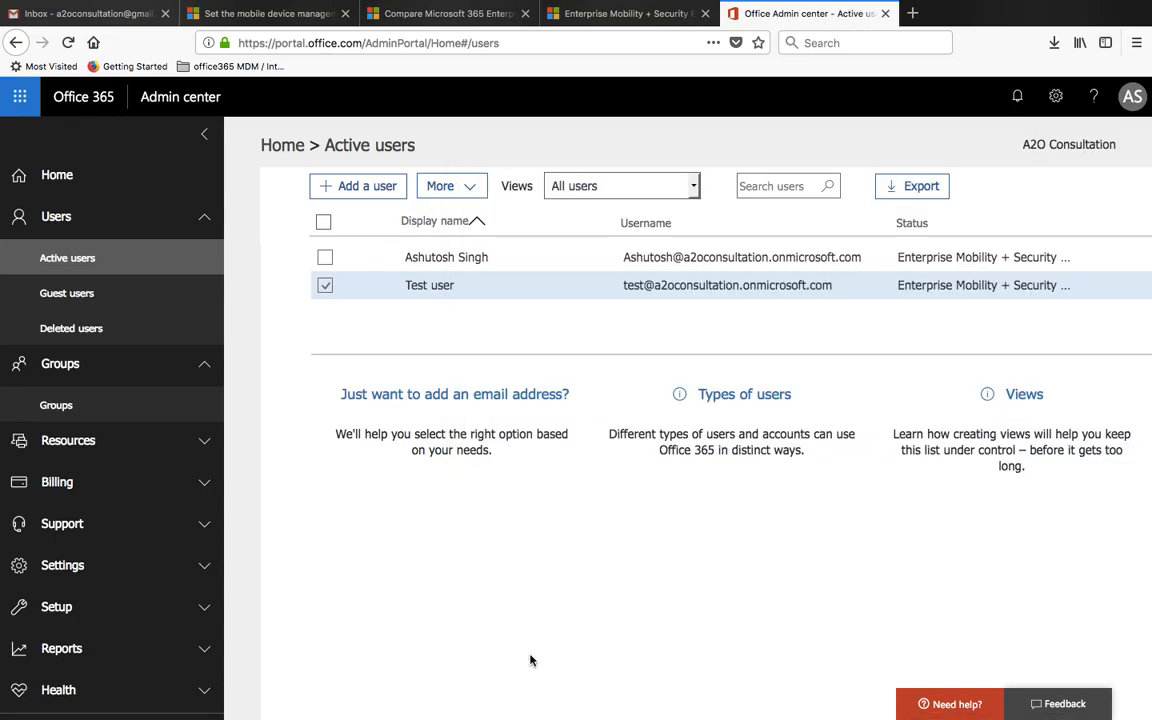
key(ctrl+Left)
key(ctrl+Right)
key(ctrl+Right)
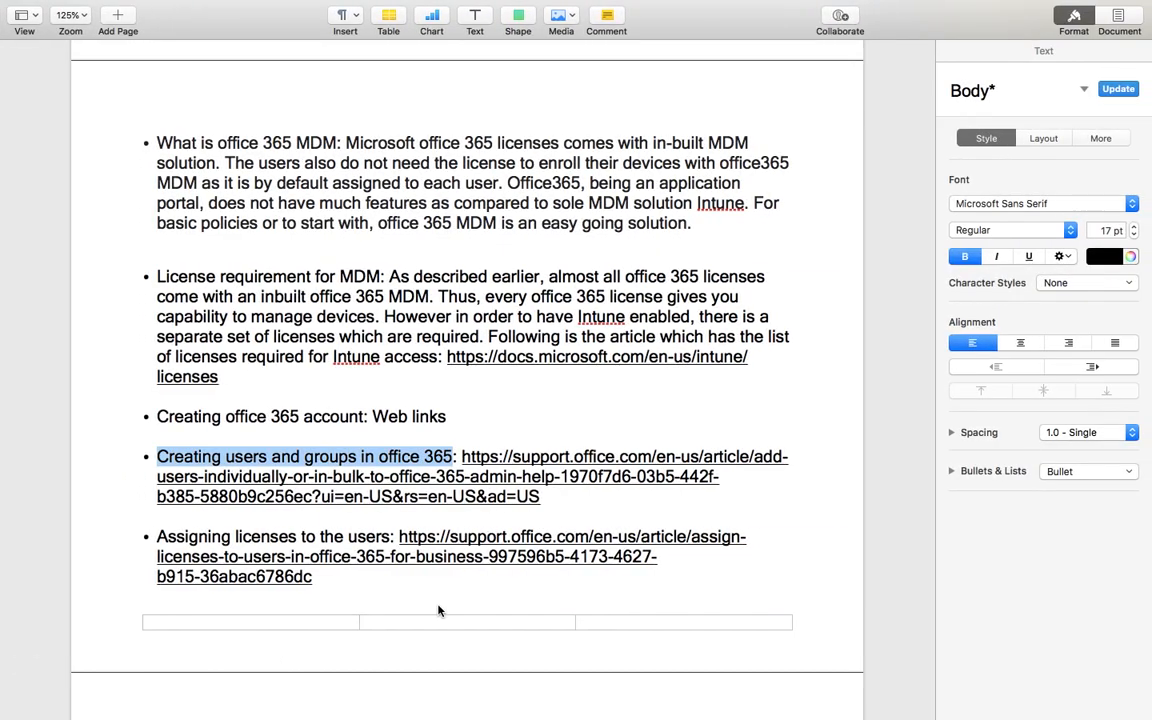
scroll(437, 610, down, 6)
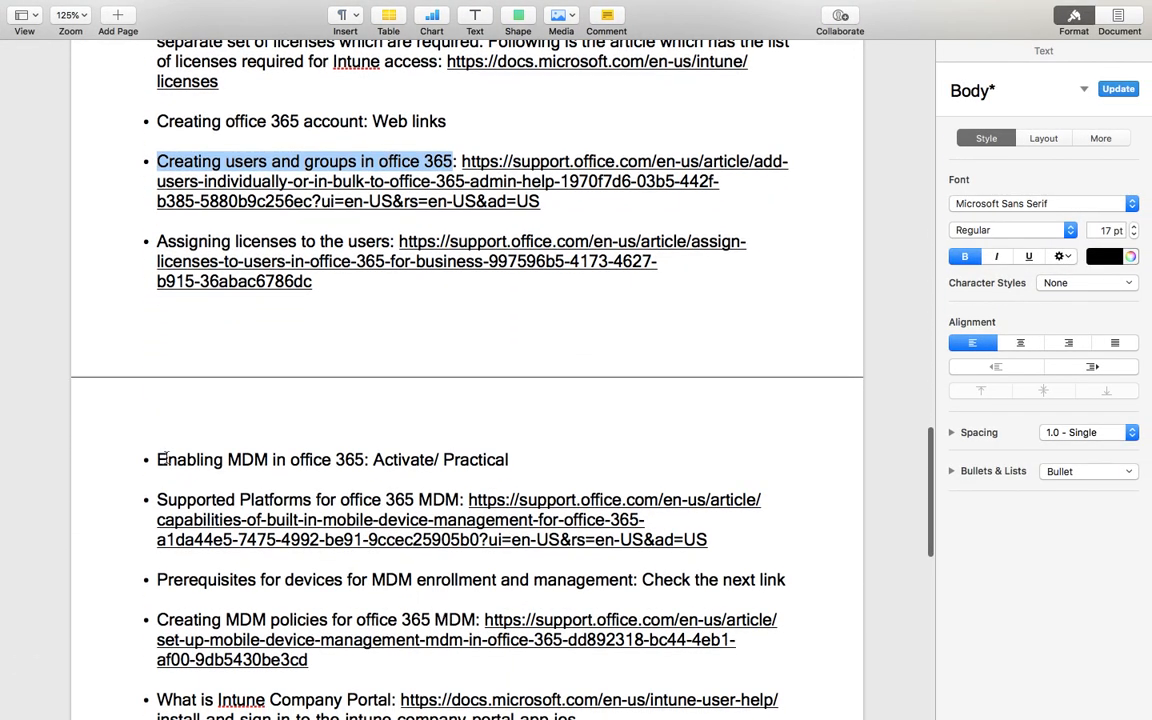
drag(158, 459, 363, 459)
key(ctrl+Left)
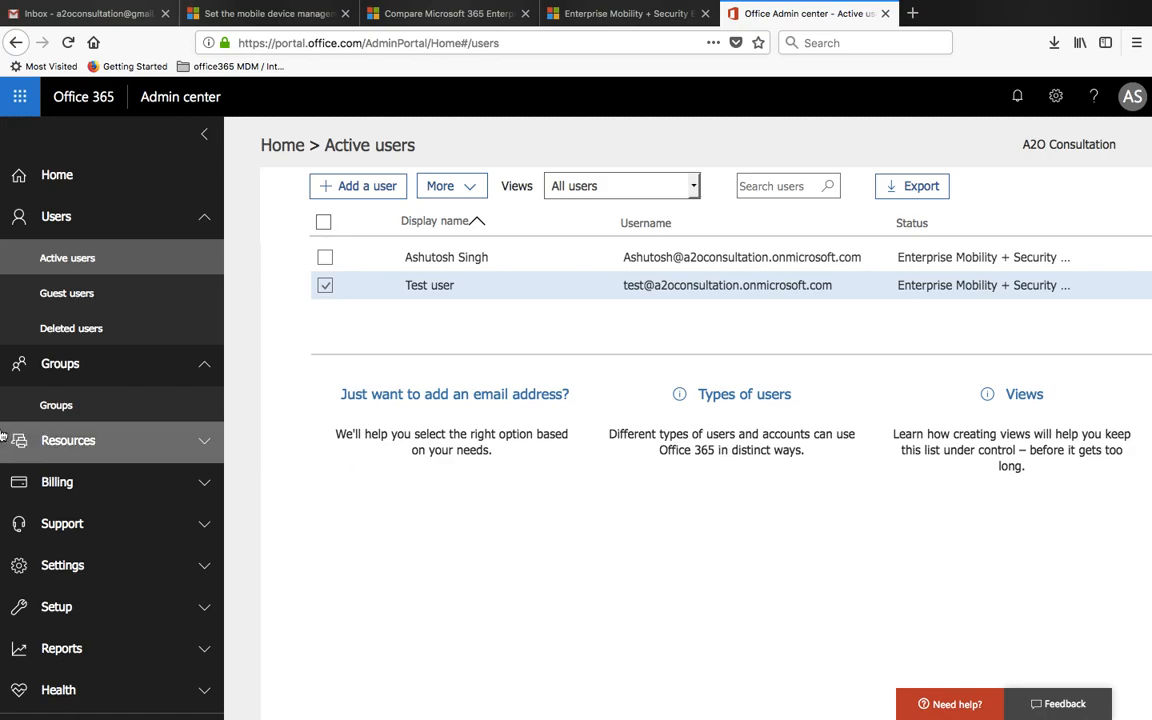
Expand Resources, Support, Settings and Setup in the navigation, then the Admin centers list.
scroll(125, 445, down, 1)
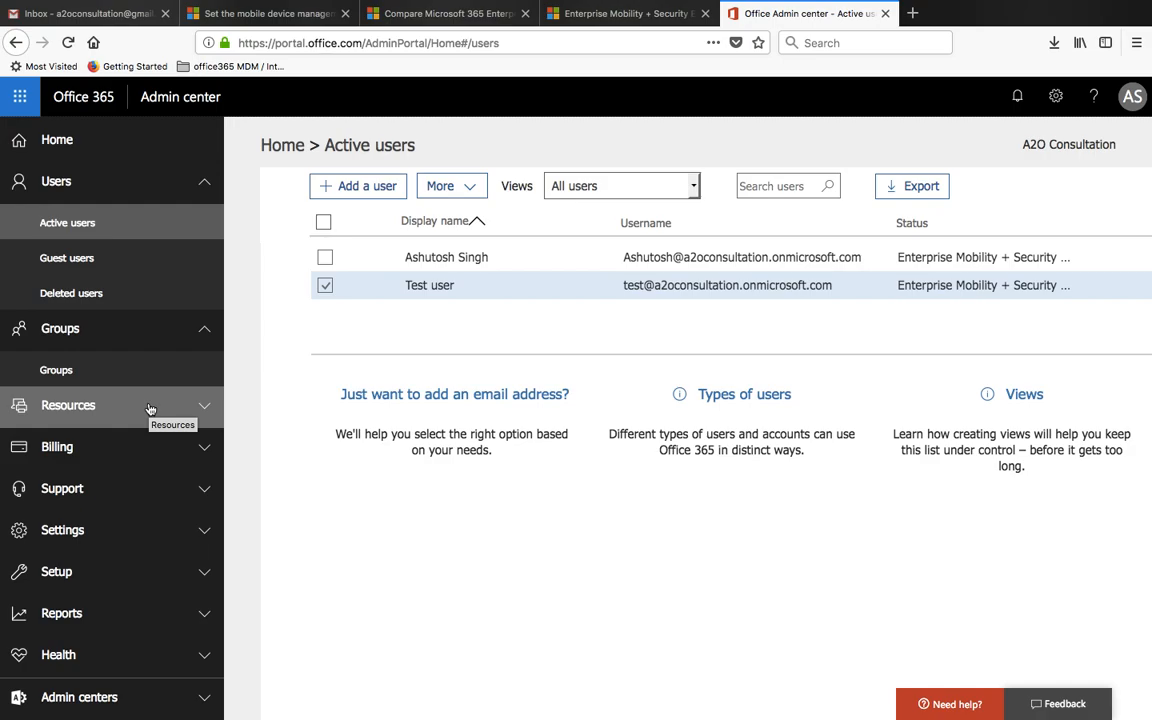
click(150, 409)
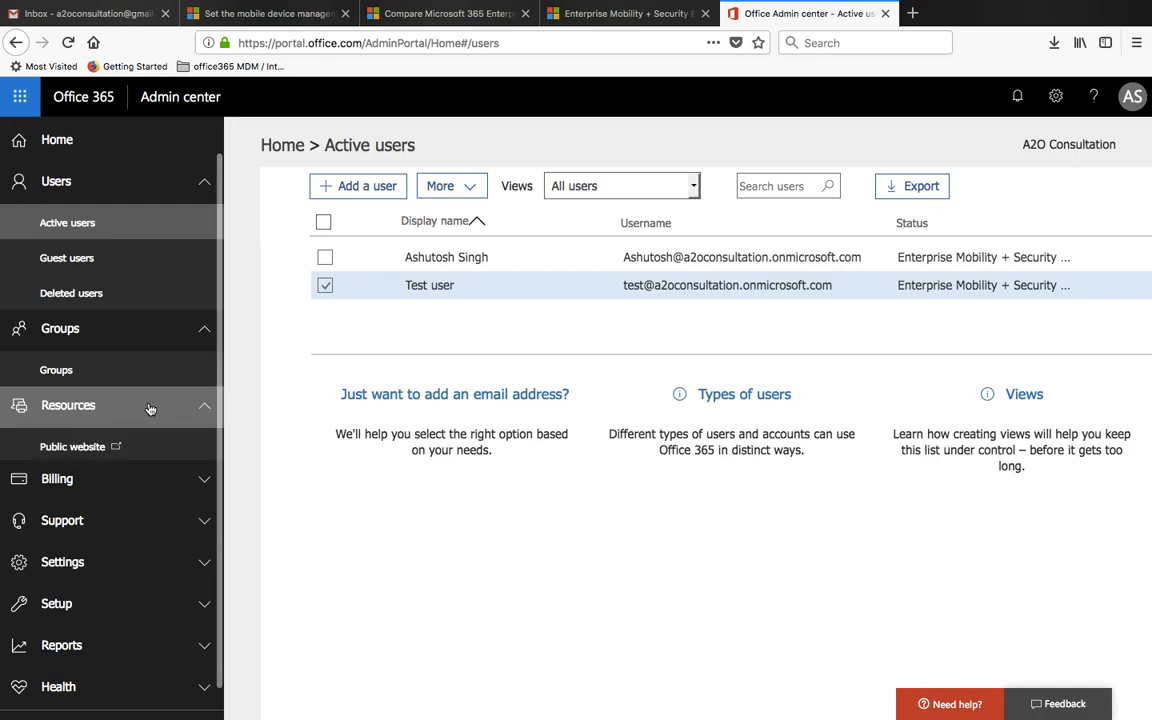
click(150, 409)
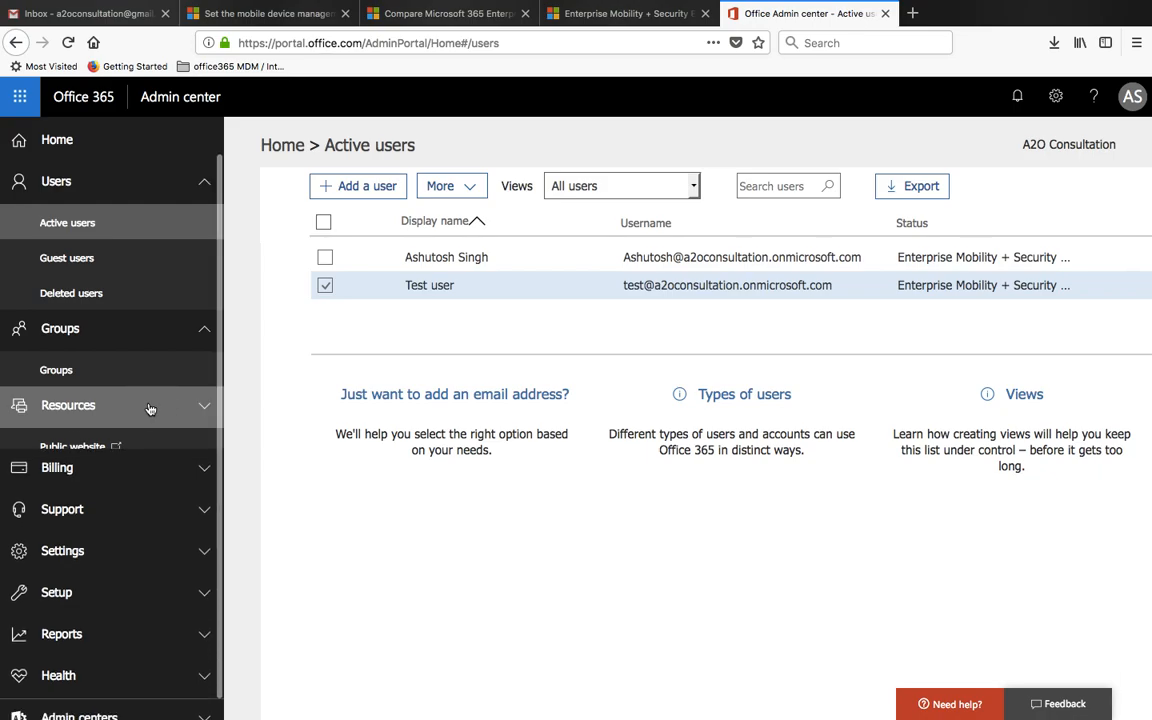
click(80, 494)
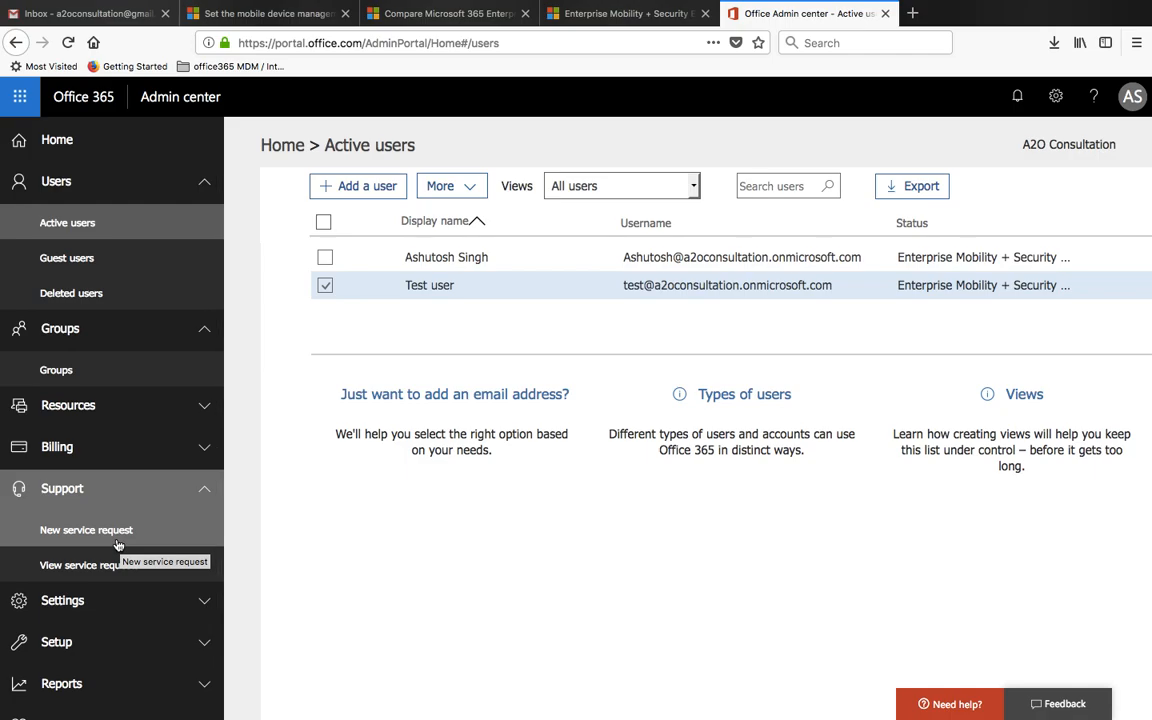
click(73, 592)
scroll(85, 480, down, 3)
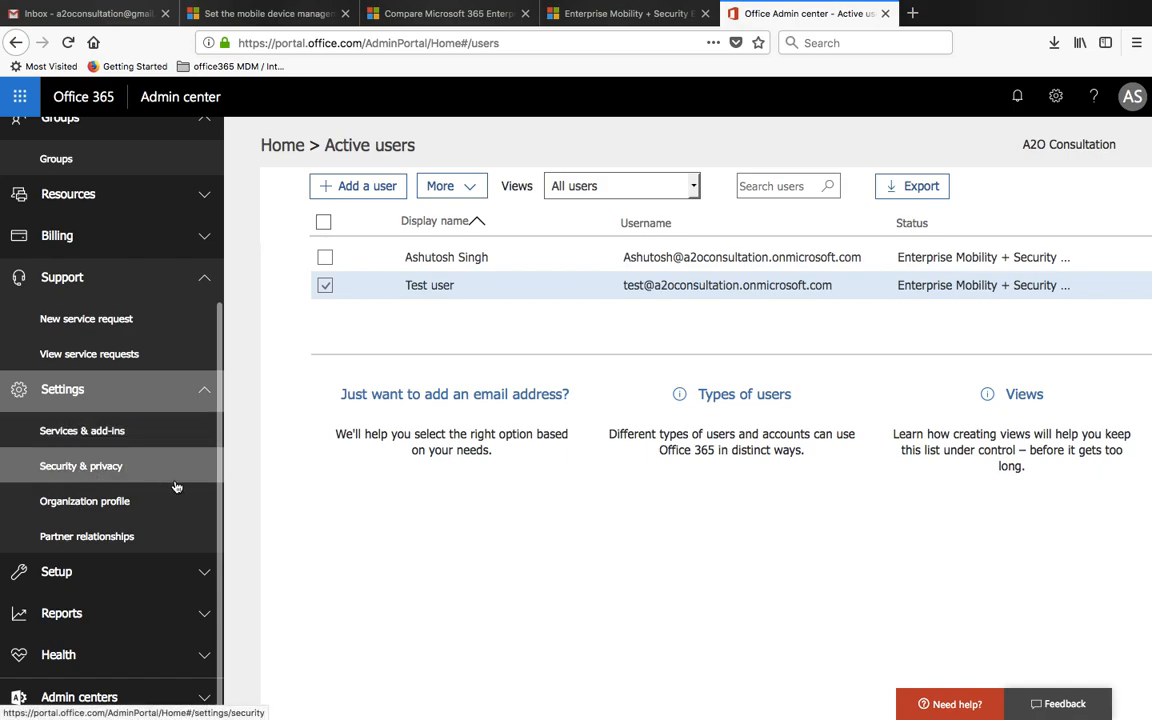
click(175, 545)
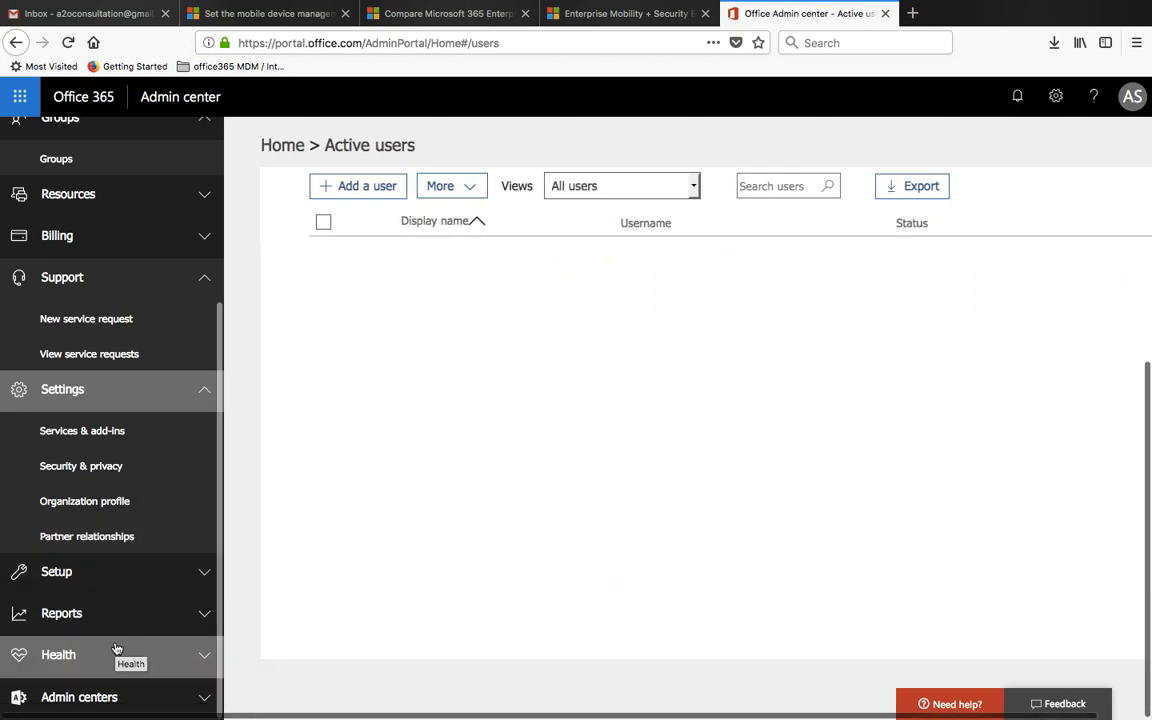
click(131, 574)
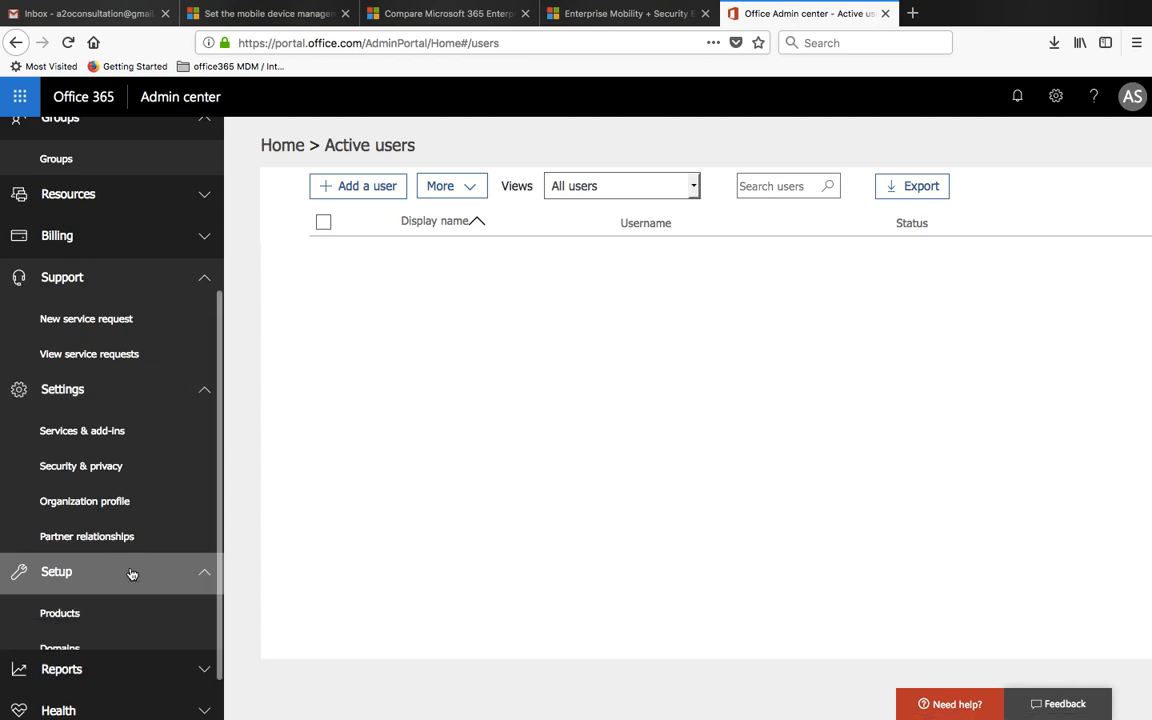
mouse_move(40, 700)
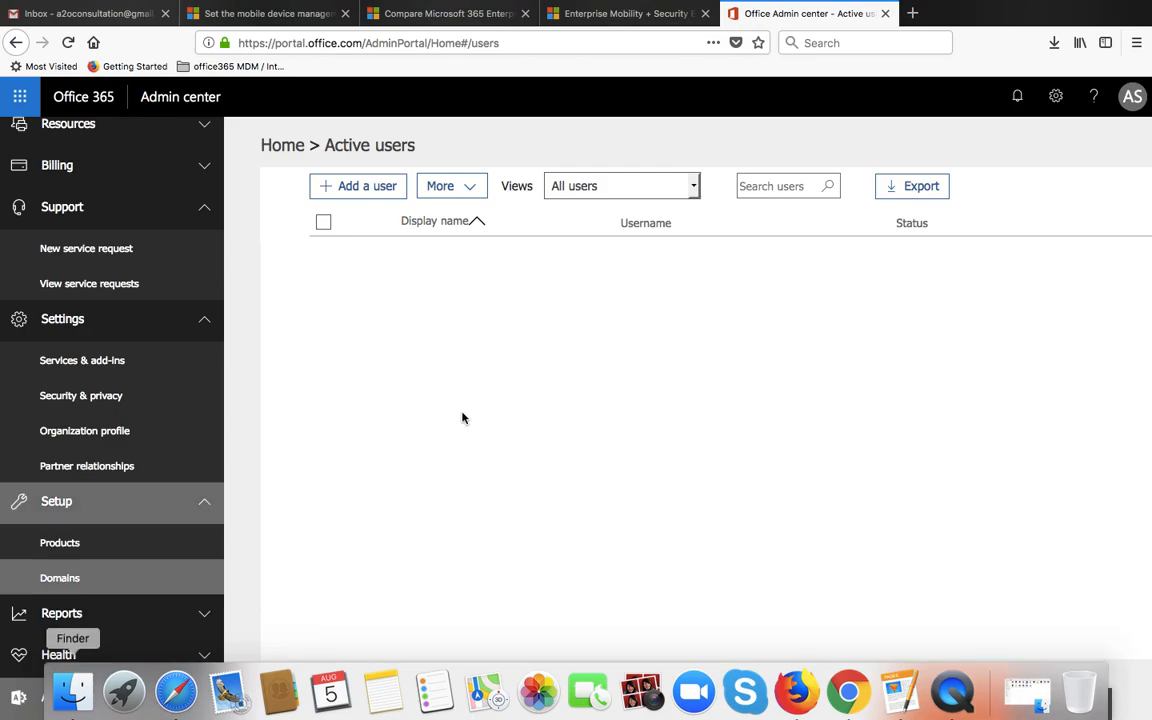
click(200, 697)
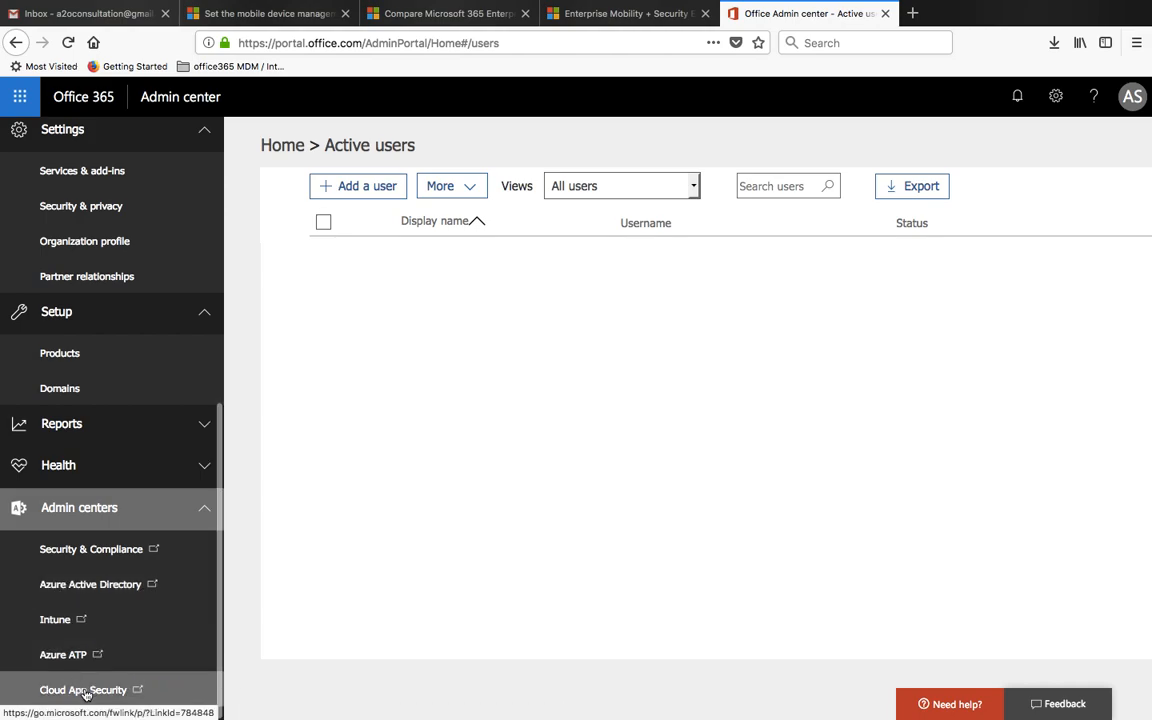
Open the Security & Compliance center's Manage advanced alerts page.
click(128, 551)
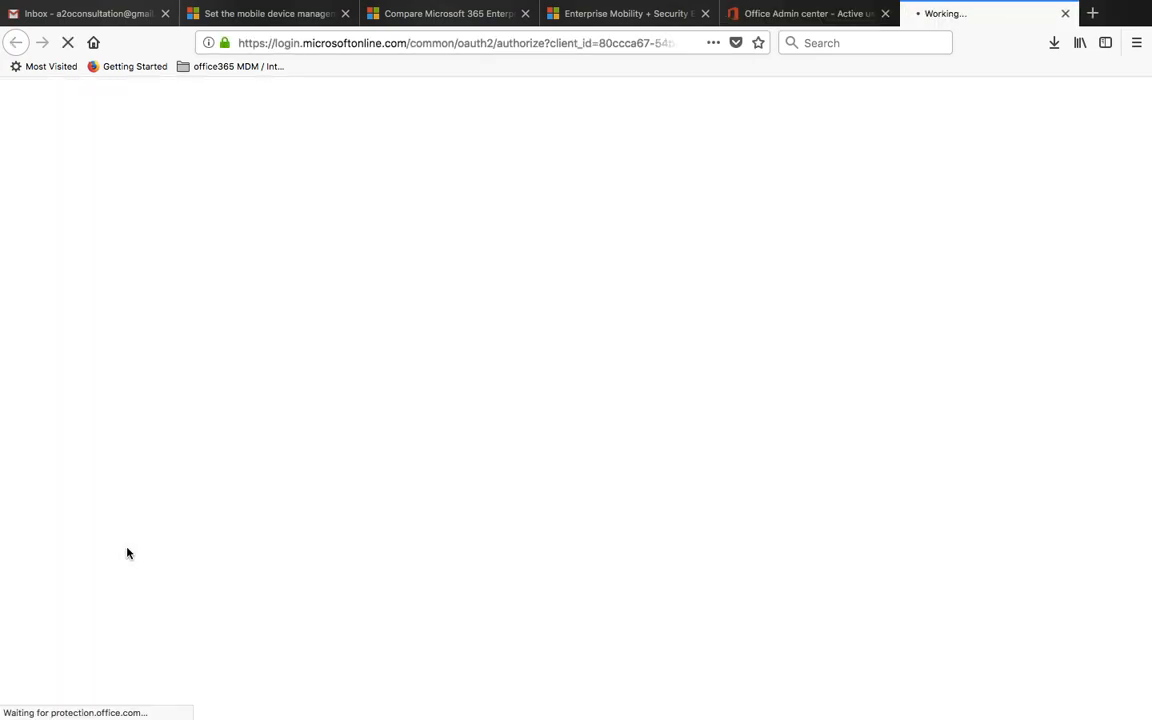
mouse_move(640, 5)
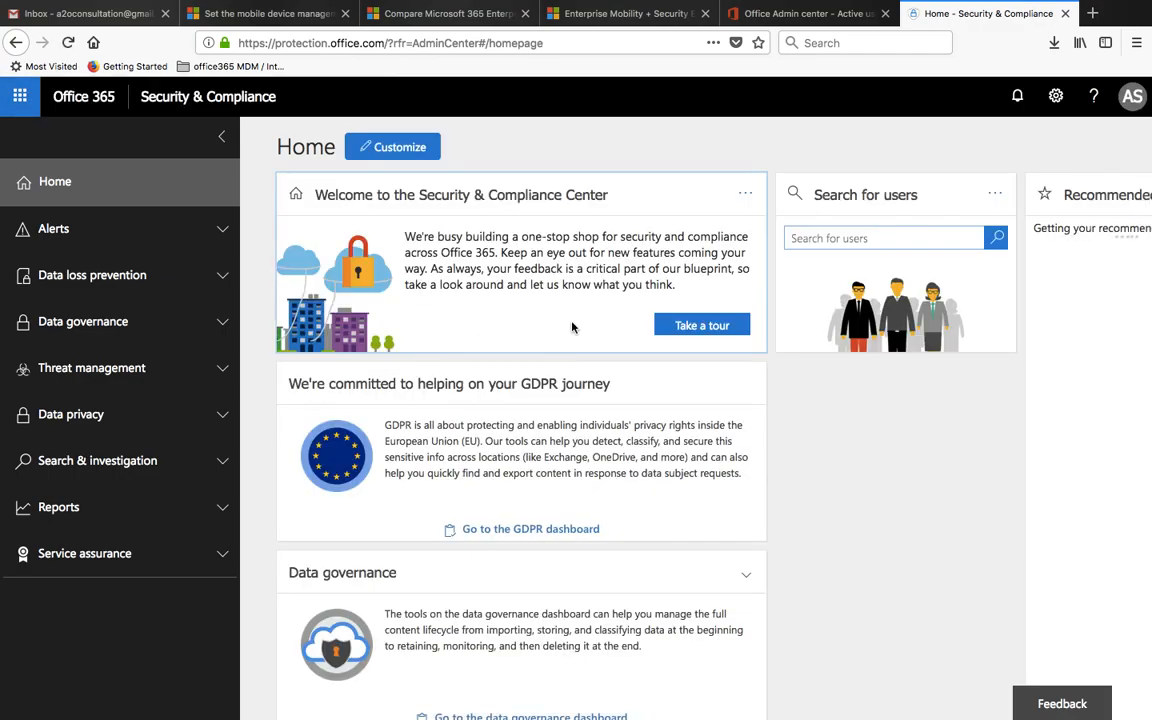
click(152, 228)
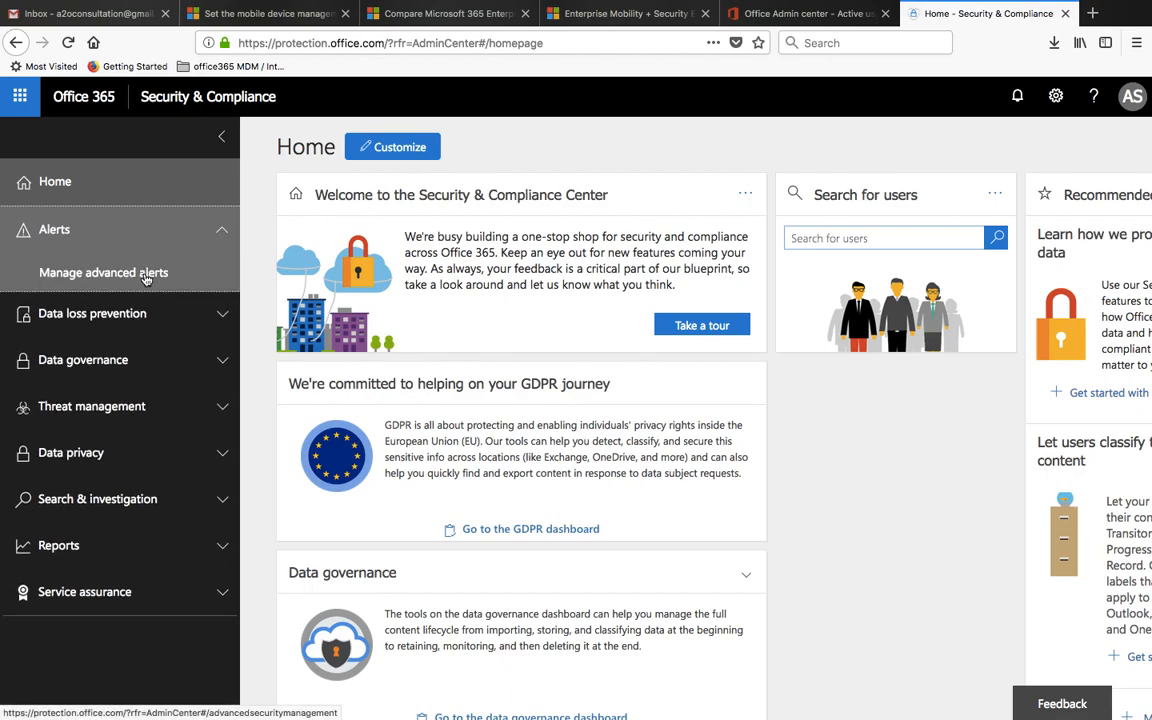
click(146, 275)
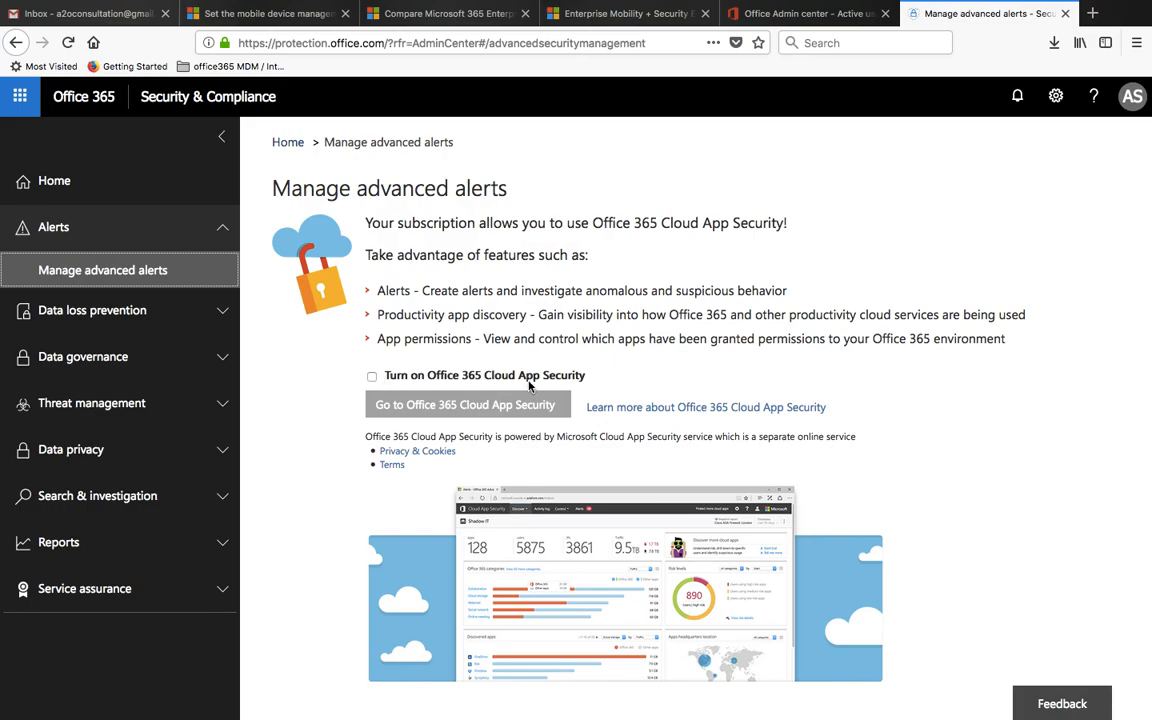
Expand Data governance, Threat management, Data privacy and Search & investigation, then return to Admin center.
click(118, 311)
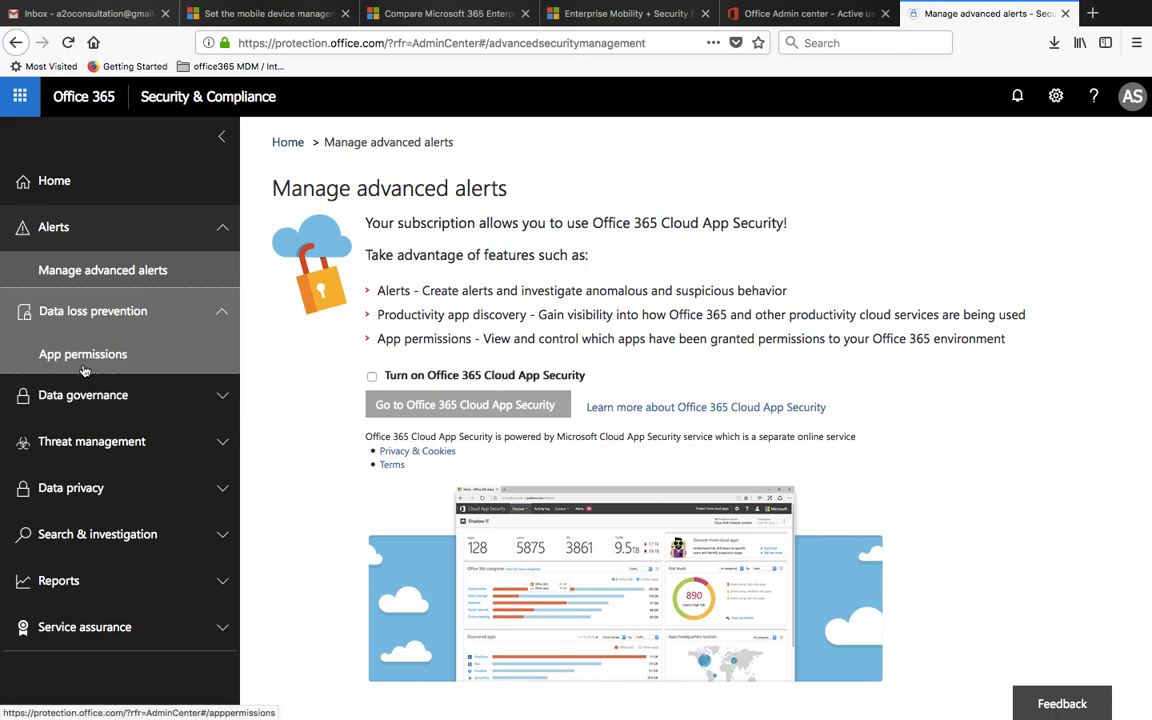
click(105, 312)
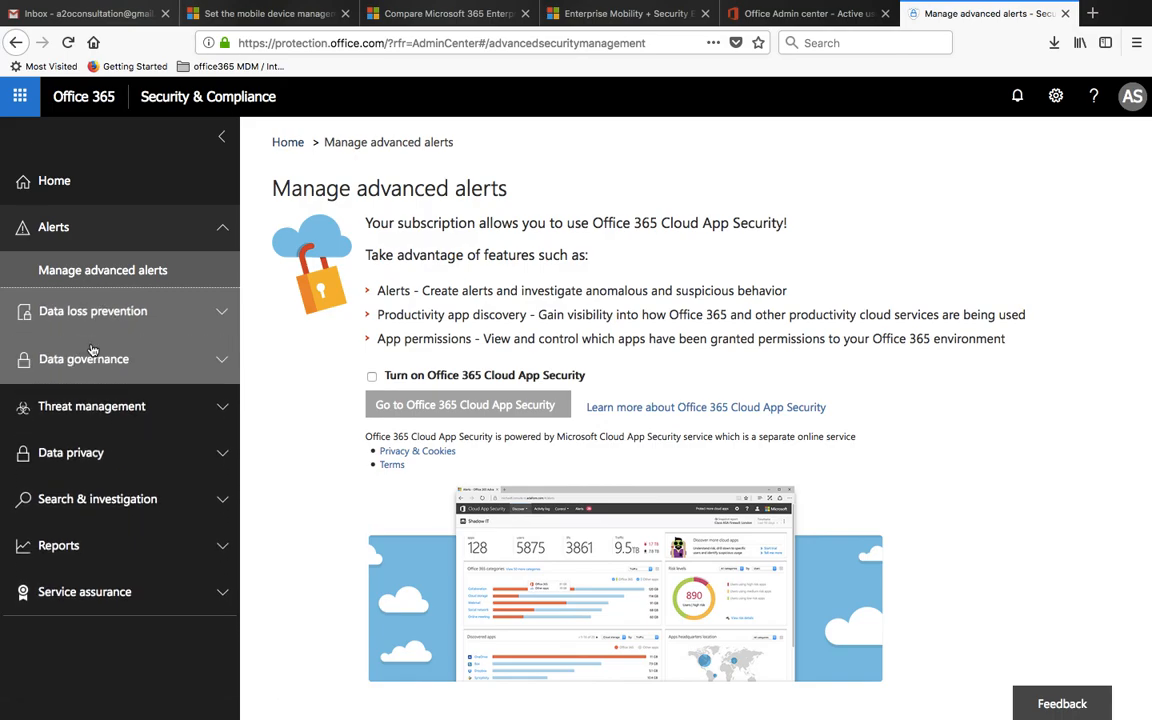
click(91, 372)
click(74, 478)
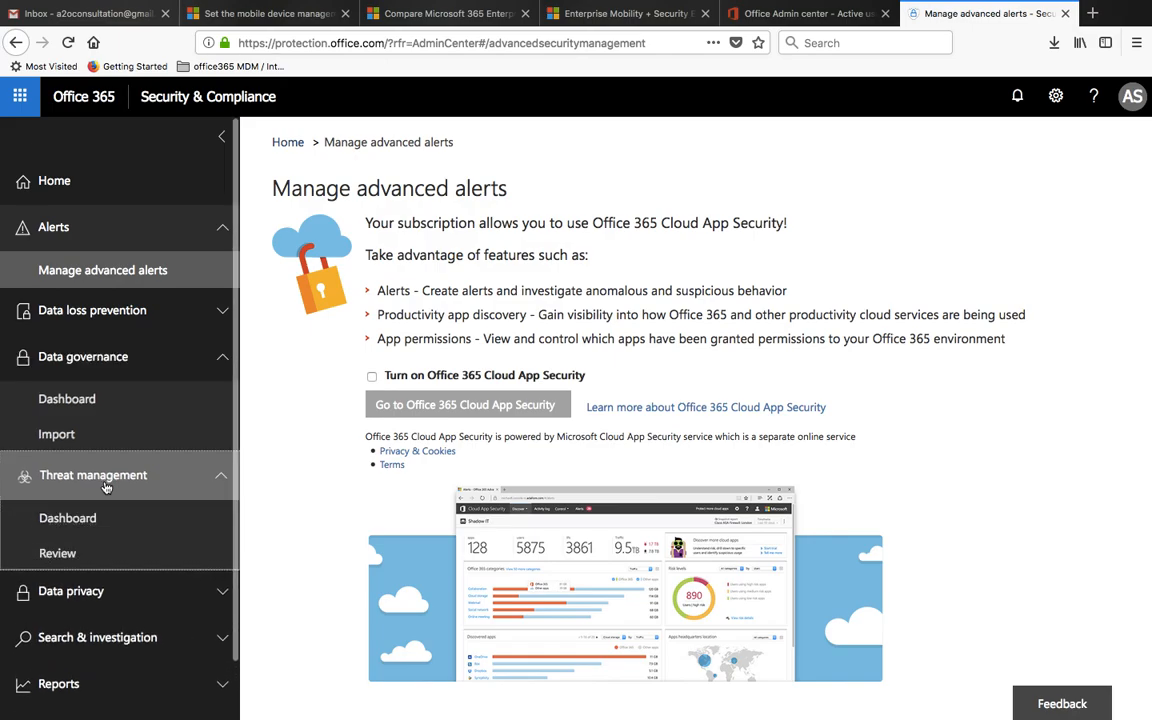
click(90, 598)
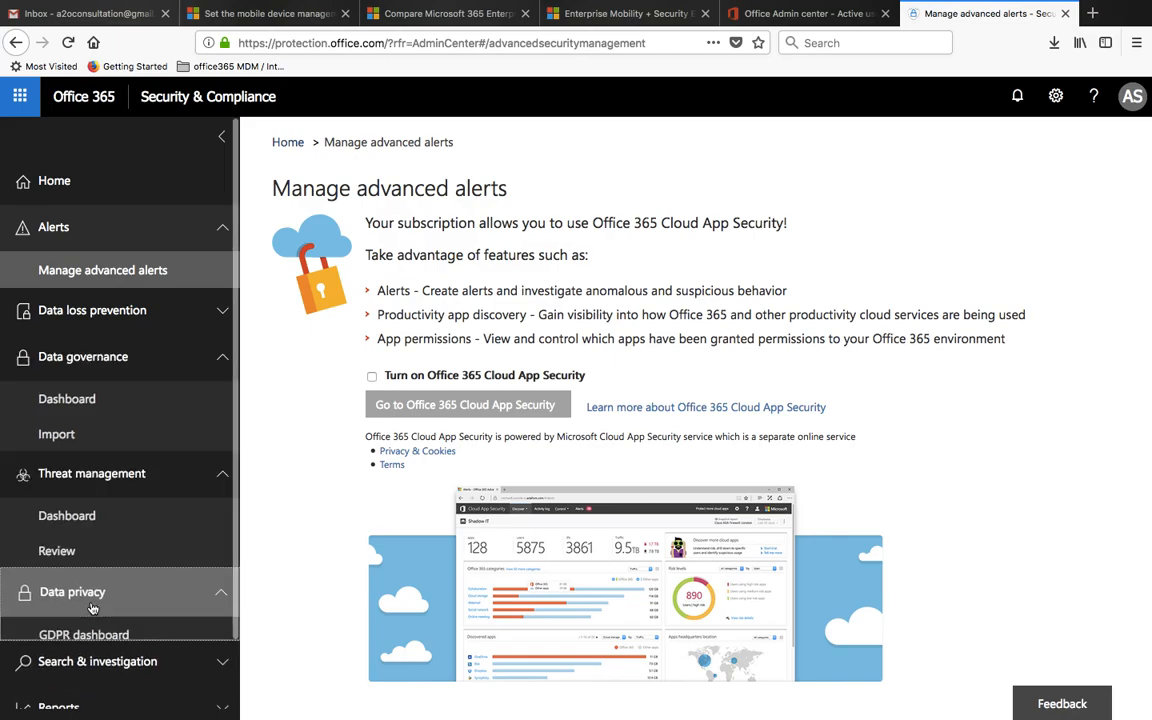
click(100, 674)
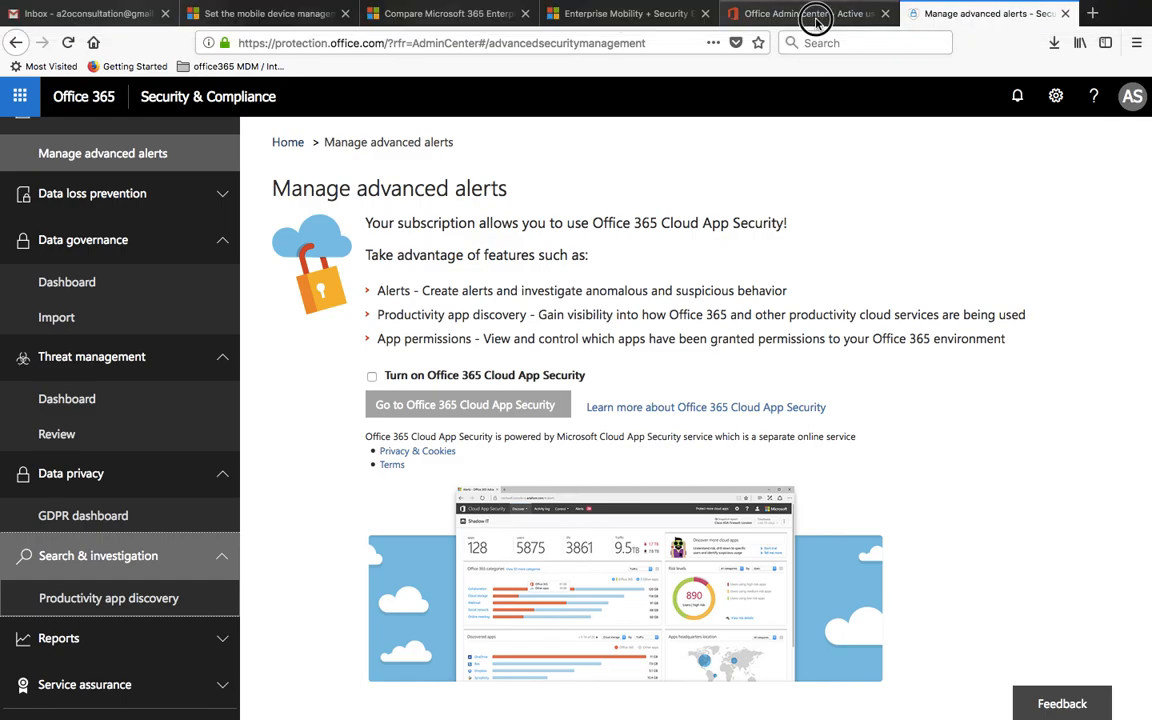
click(817, 22)
From Home, search 'mdm', start Mobile device management activation, and retry after it fails.
scroll(100, 197, up, 5)
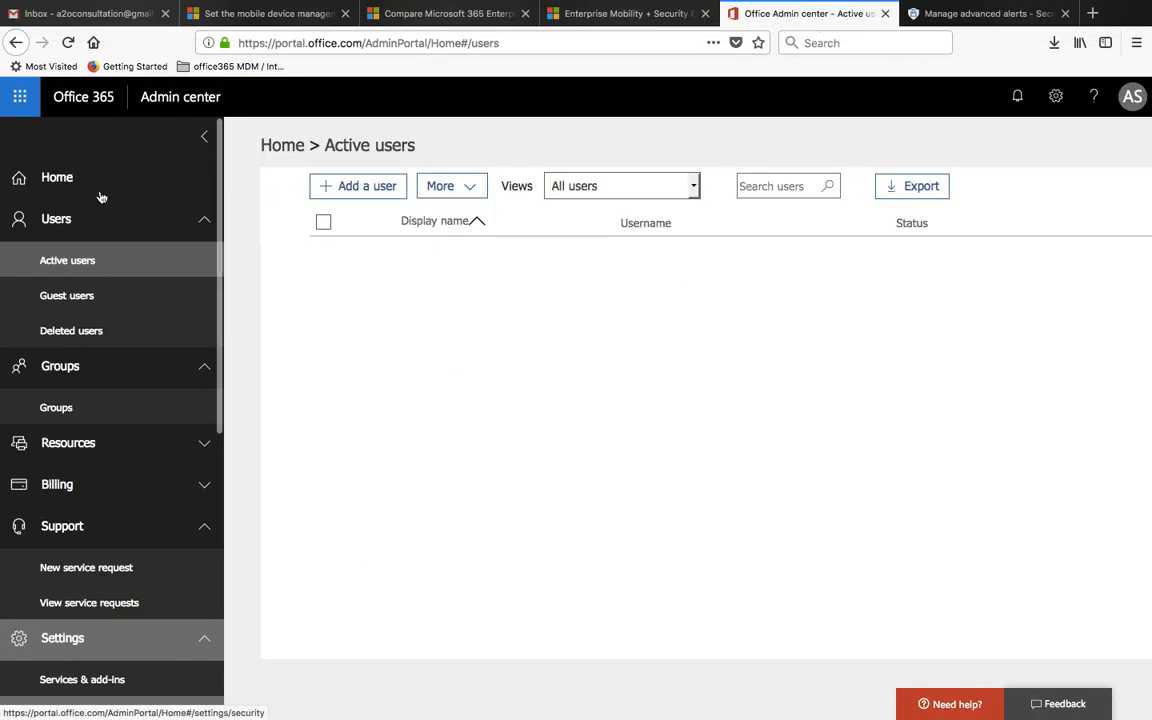
click(89, 193)
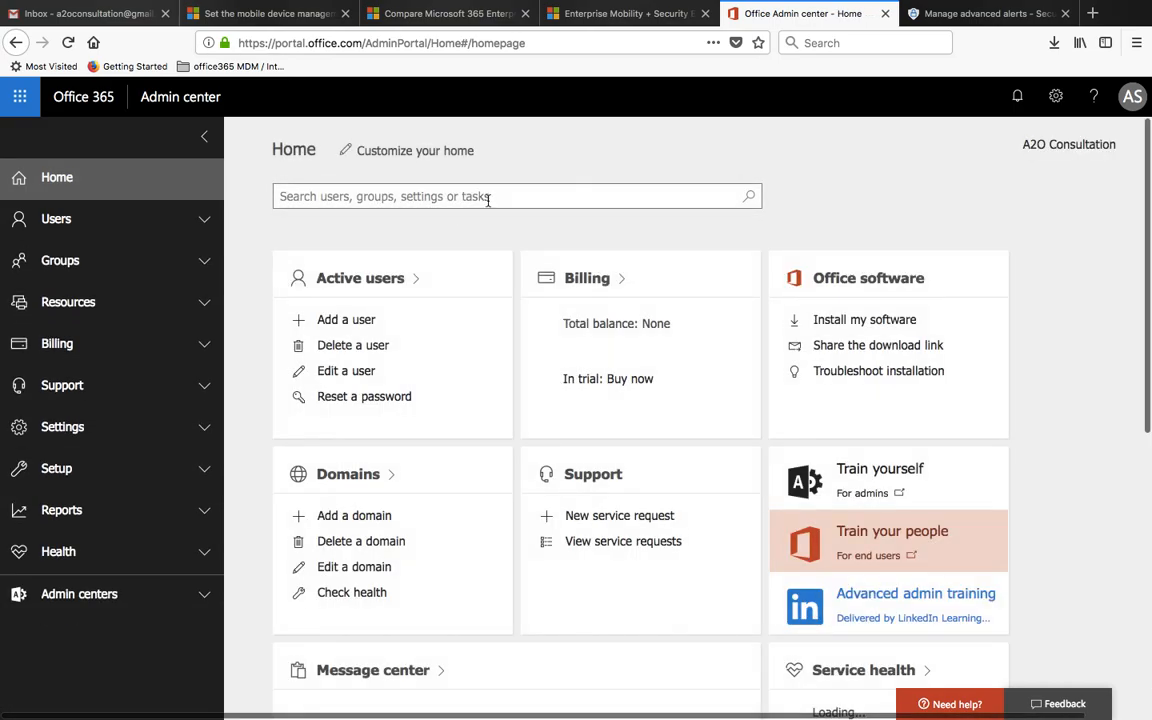
click(488, 198)
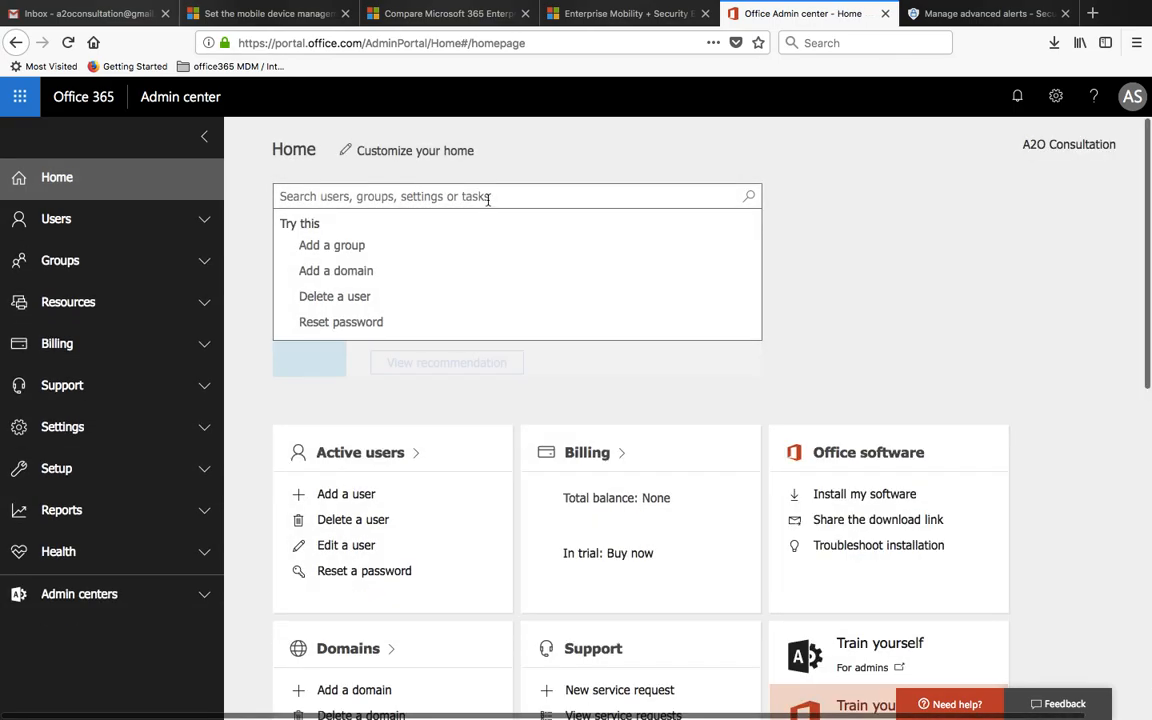
text(mdm)
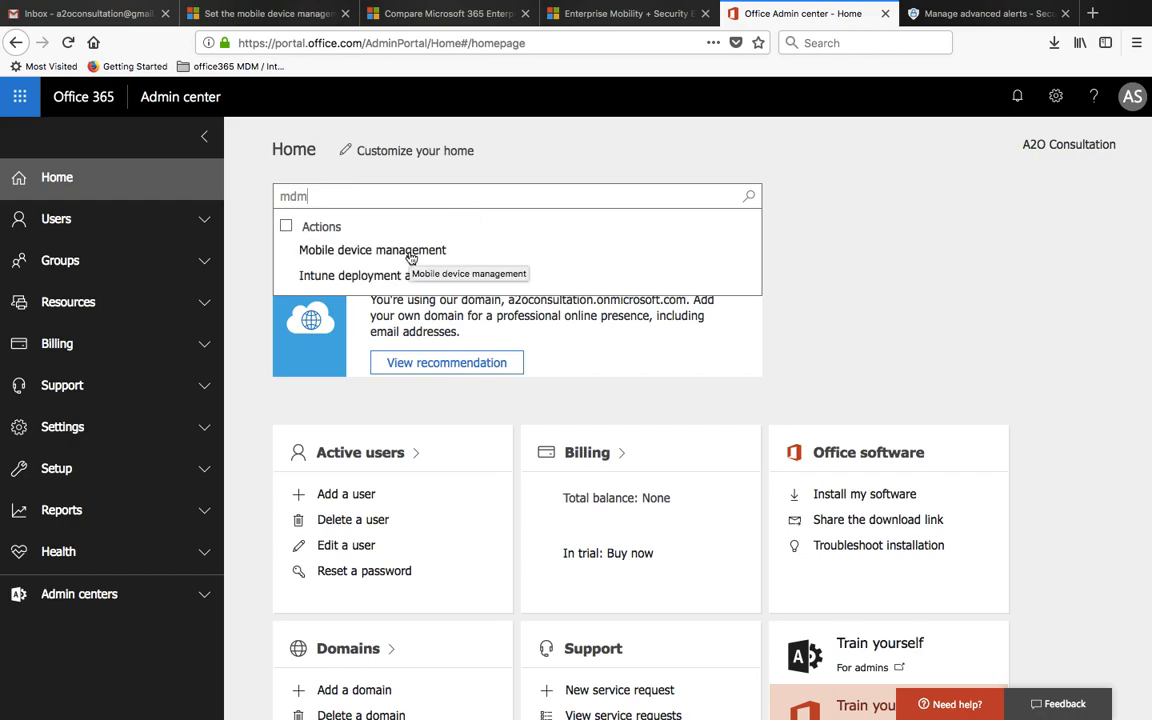
click(410, 258)
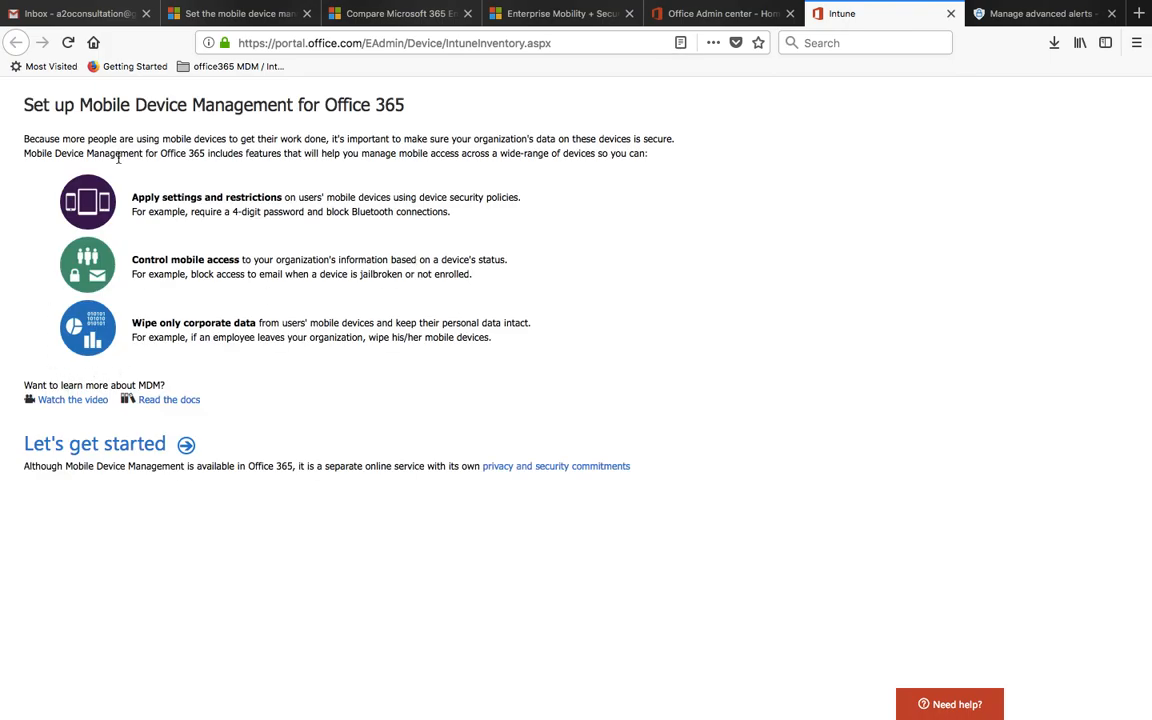
click(125, 450)
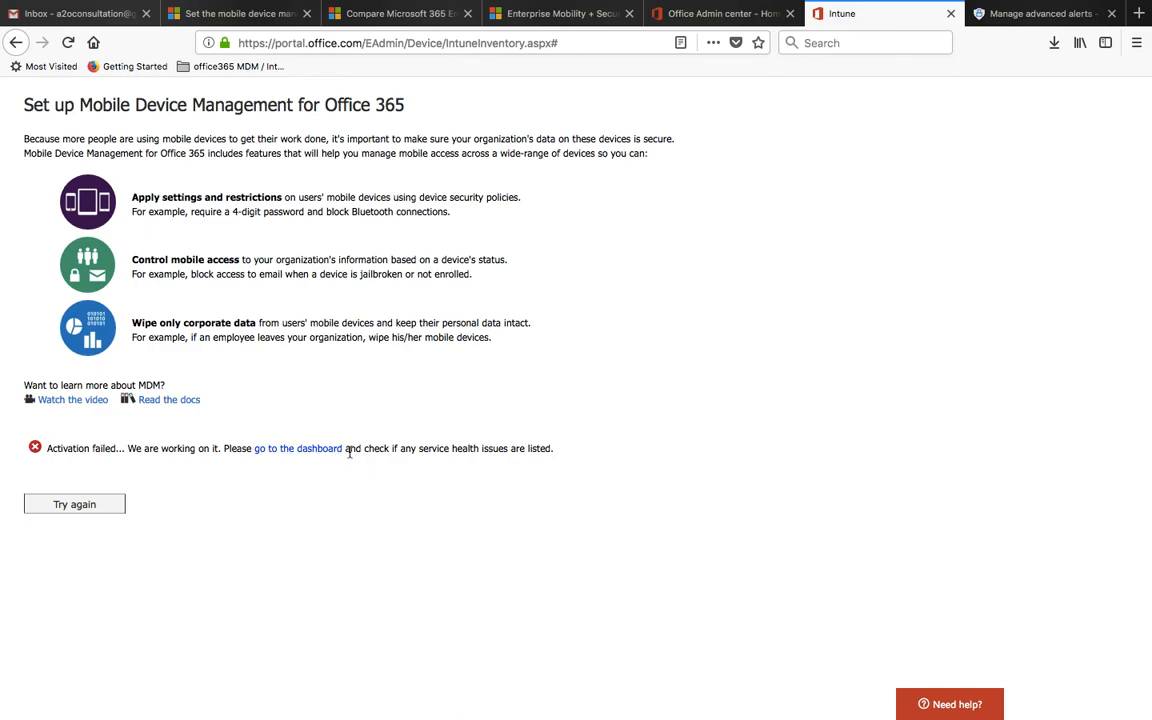
click(72, 508)
Close the MDM setup page and select the Supported Platforms through MDM policies notes.
click(950, 14)
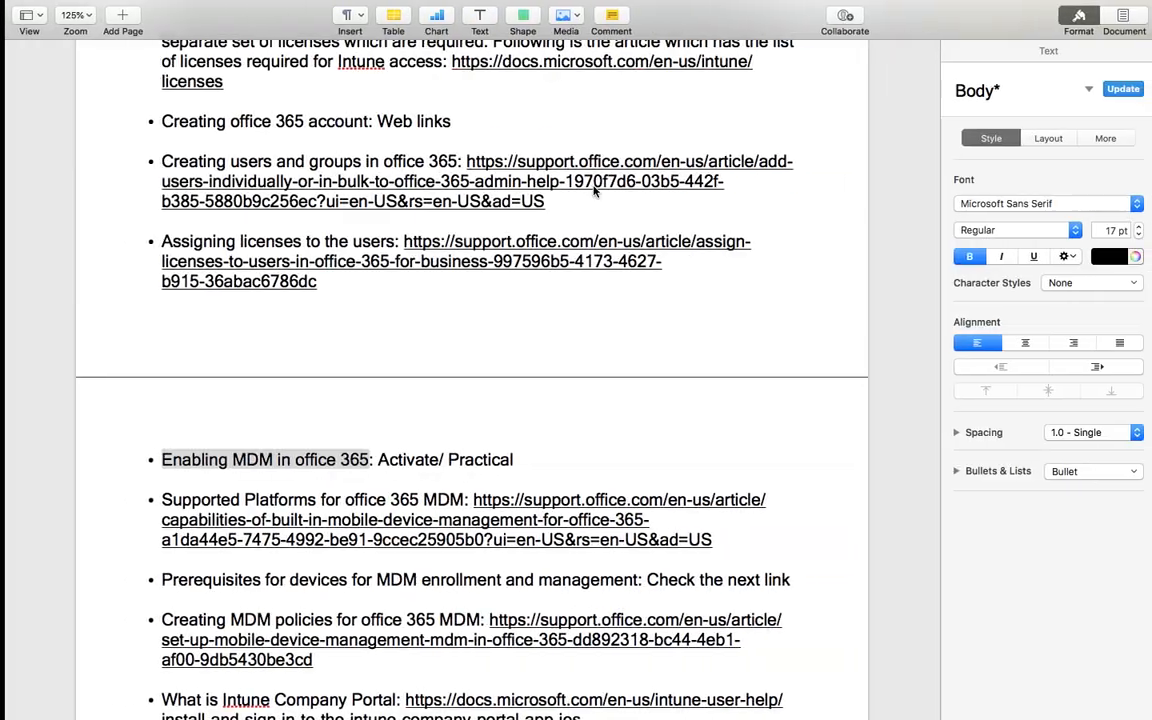
click(599, 418)
scroll(600, 427, down, 4)
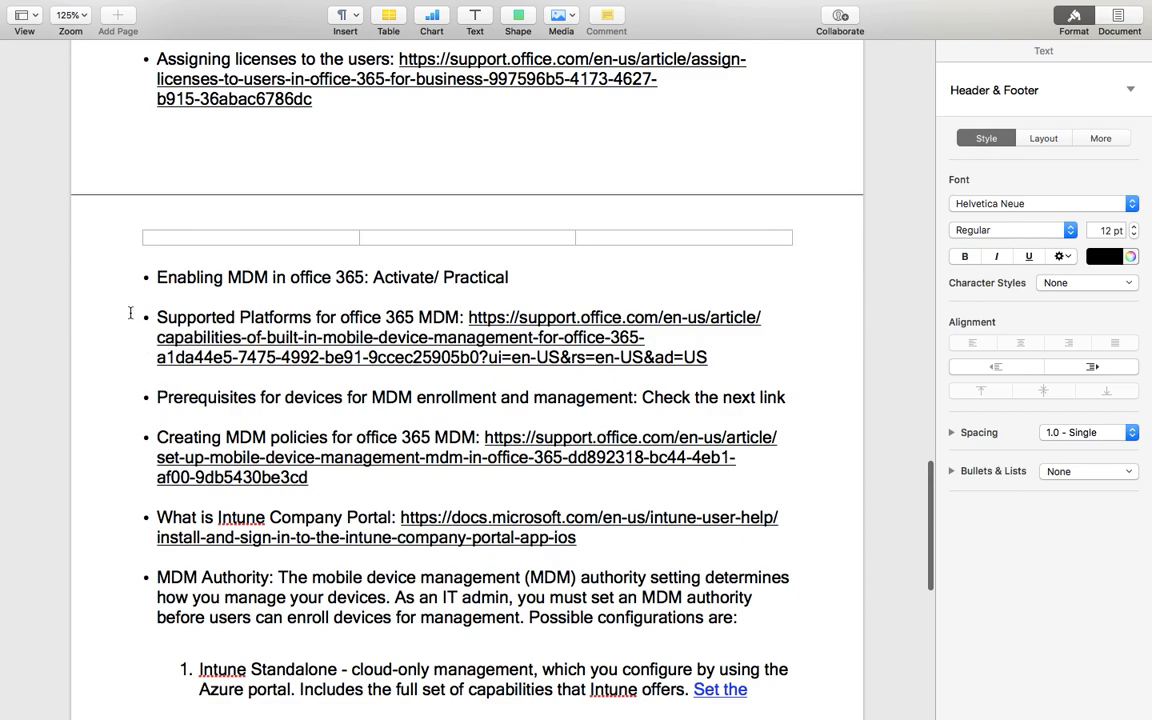
triple_click(156, 317)
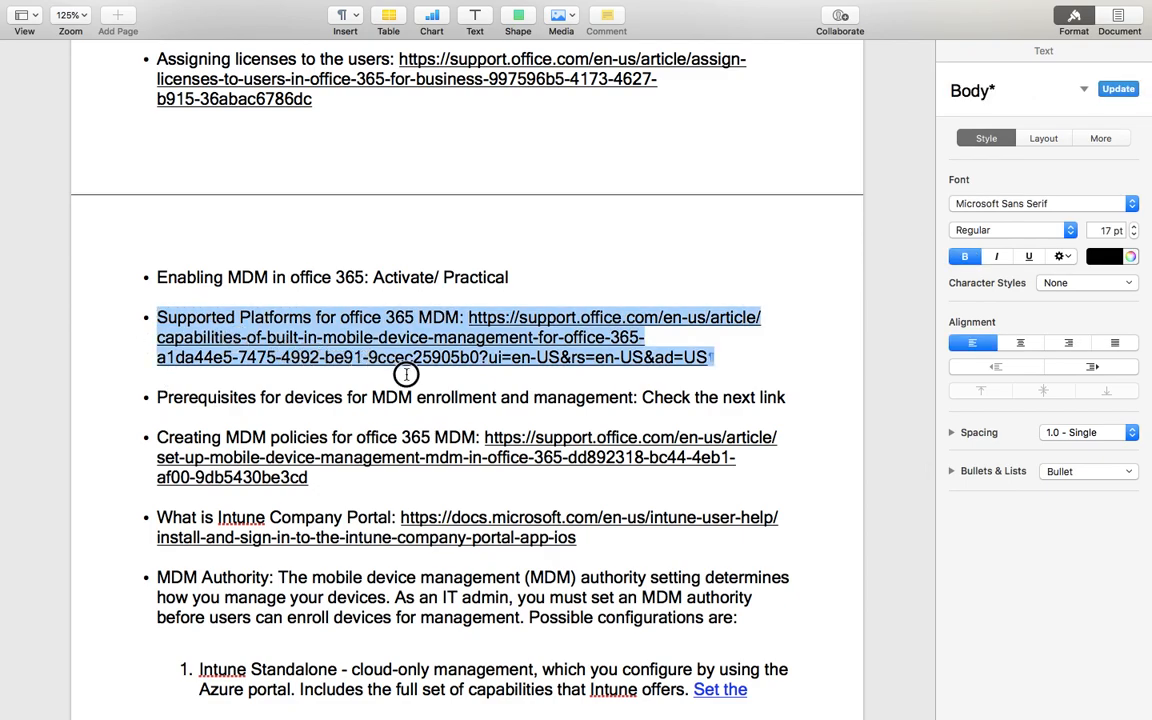
drag(410, 375, 643, 430)
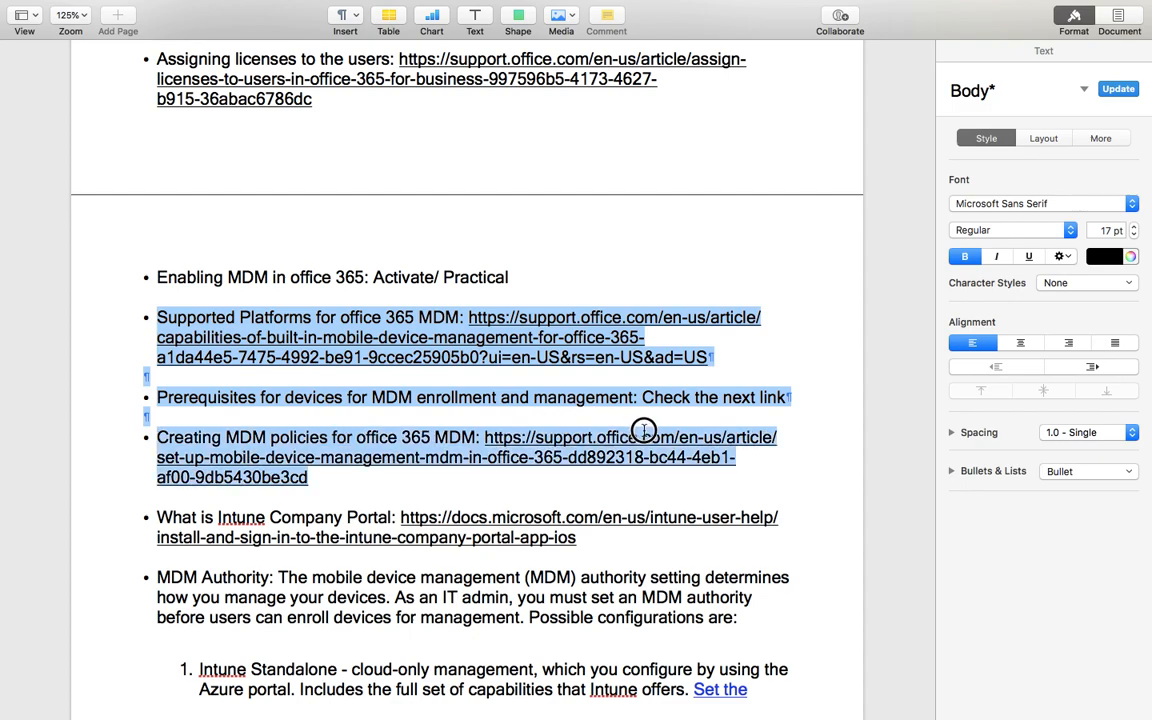
click(609, 407)
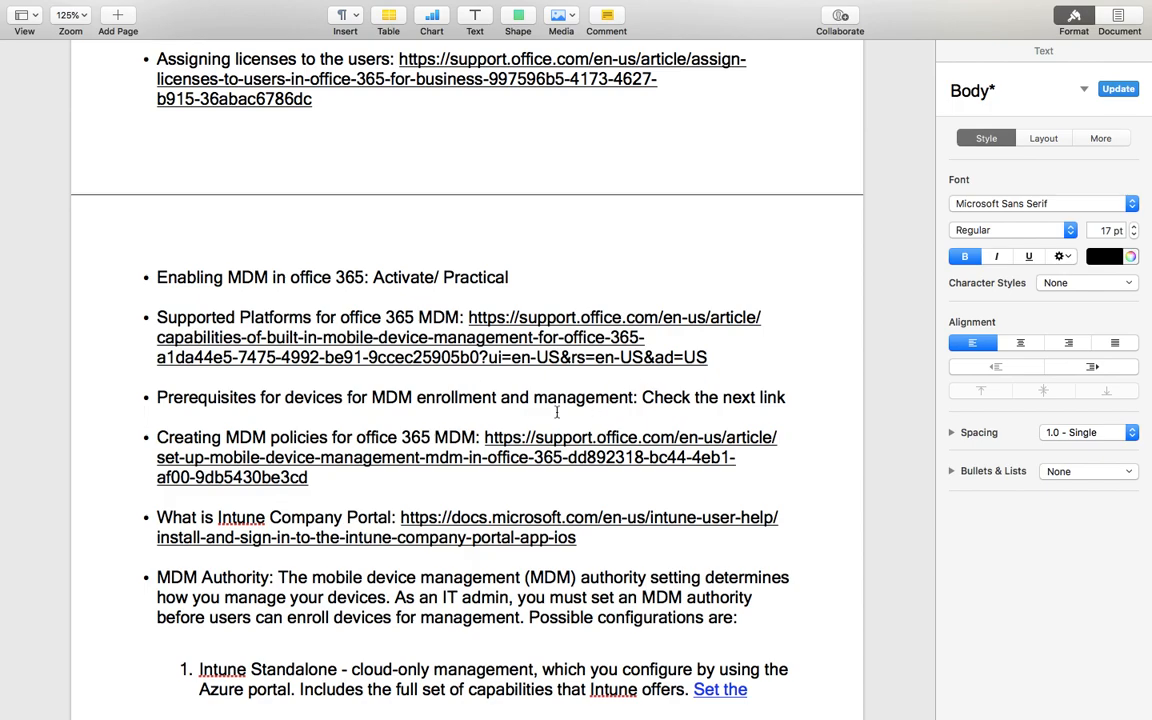
Select the MDM list, from enrollment prerequisites down to Intune Standalone.
scroll(470, 380, down, 3)
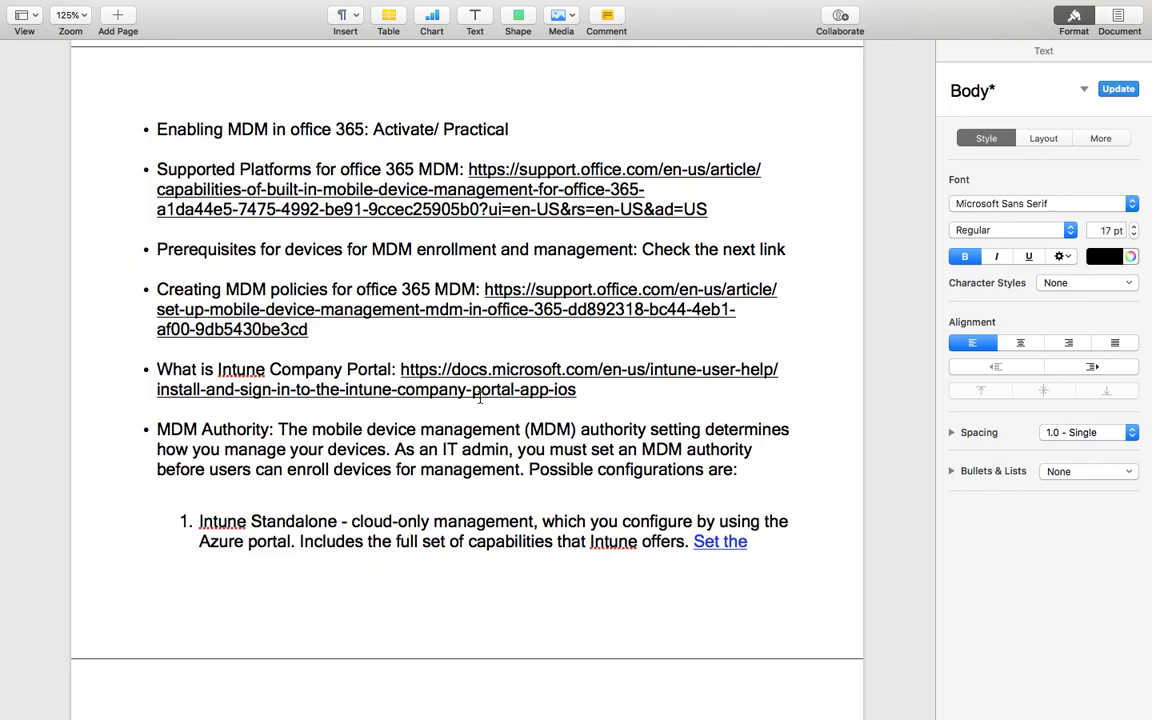
scroll(480, 398, up, 2)
scroll(480, 398, down, 12)
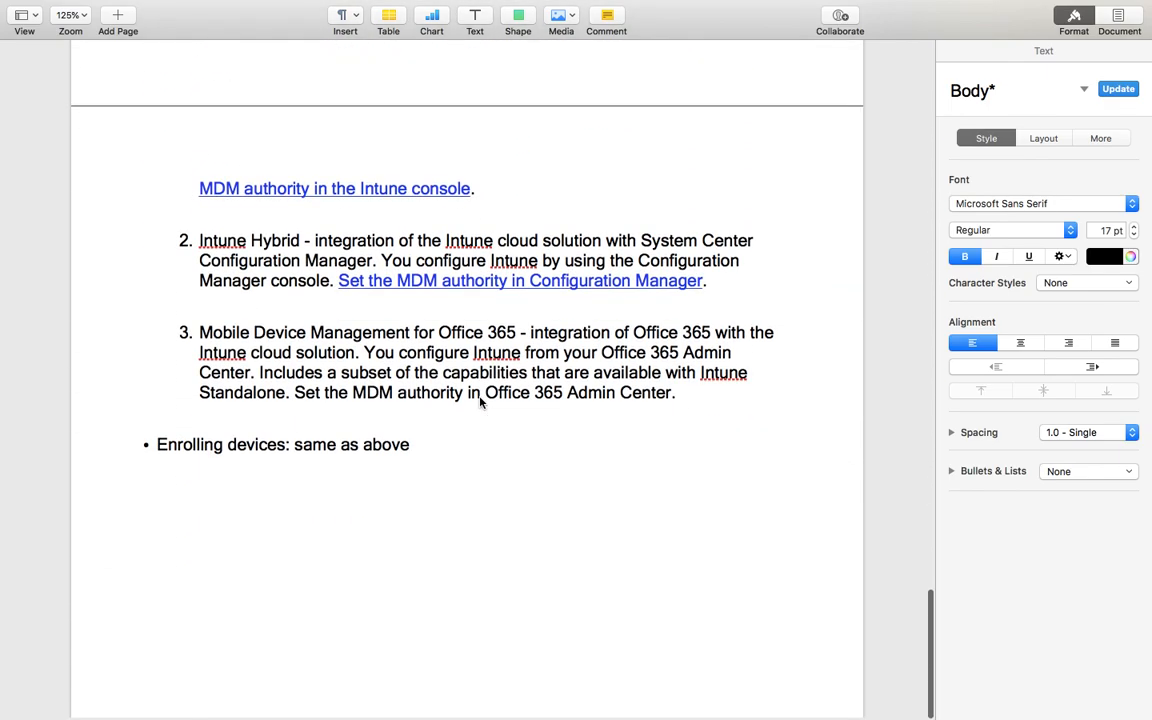
scroll(480, 398, up, 12)
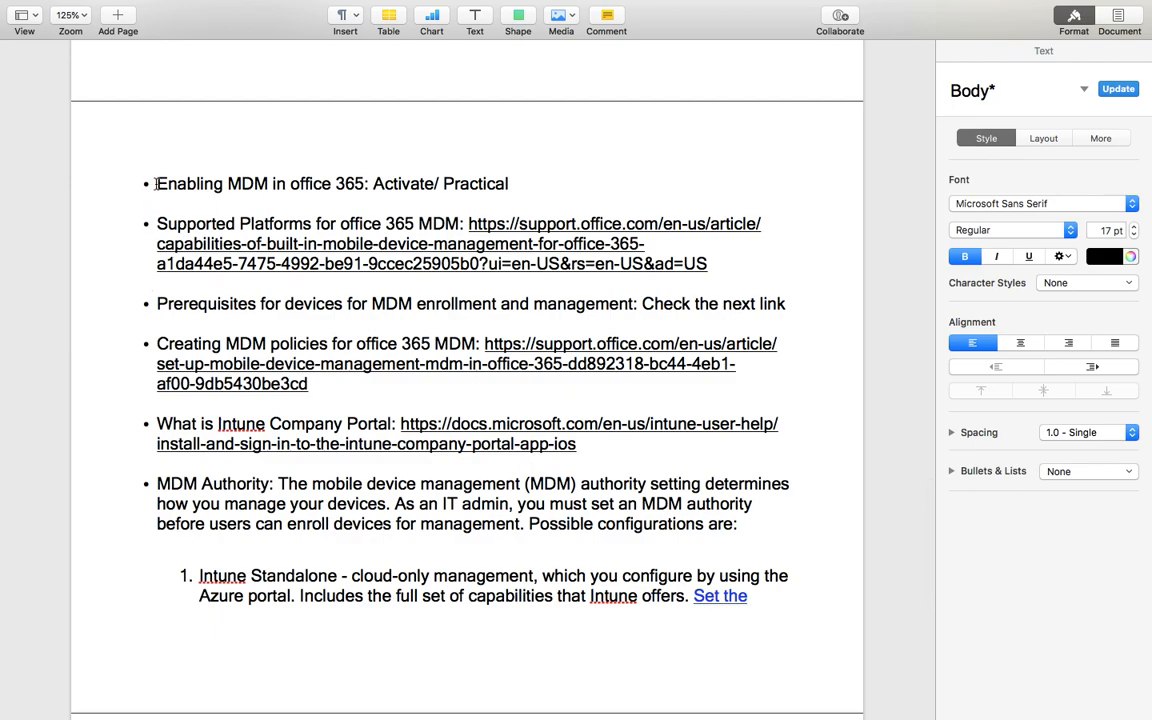
drag(155, 183, 472, 303)
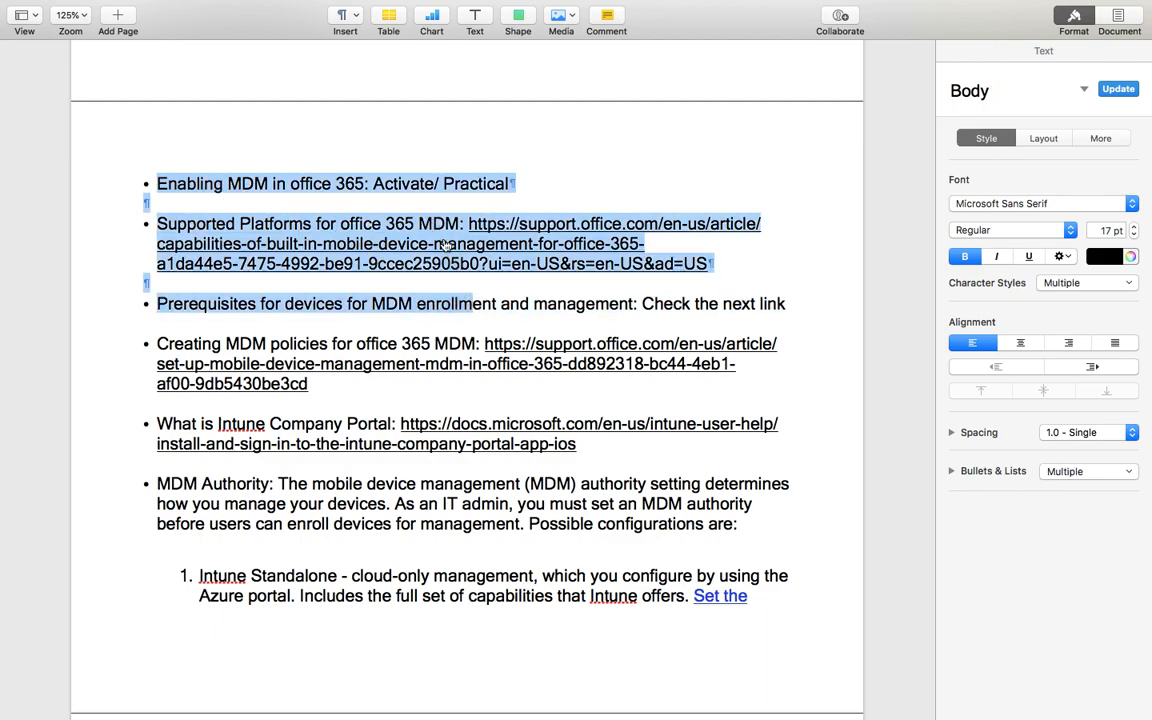
click(222, 313)
drag(222, 303, 633, 303)
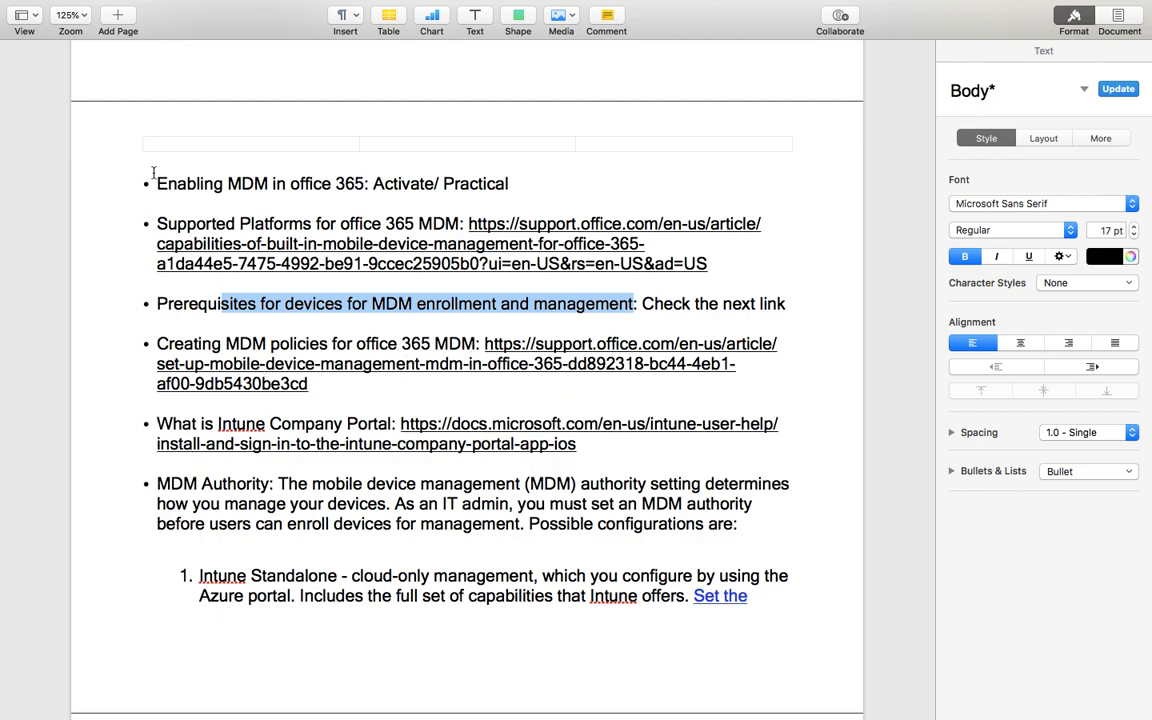
drag(157, 176, 555, 714)
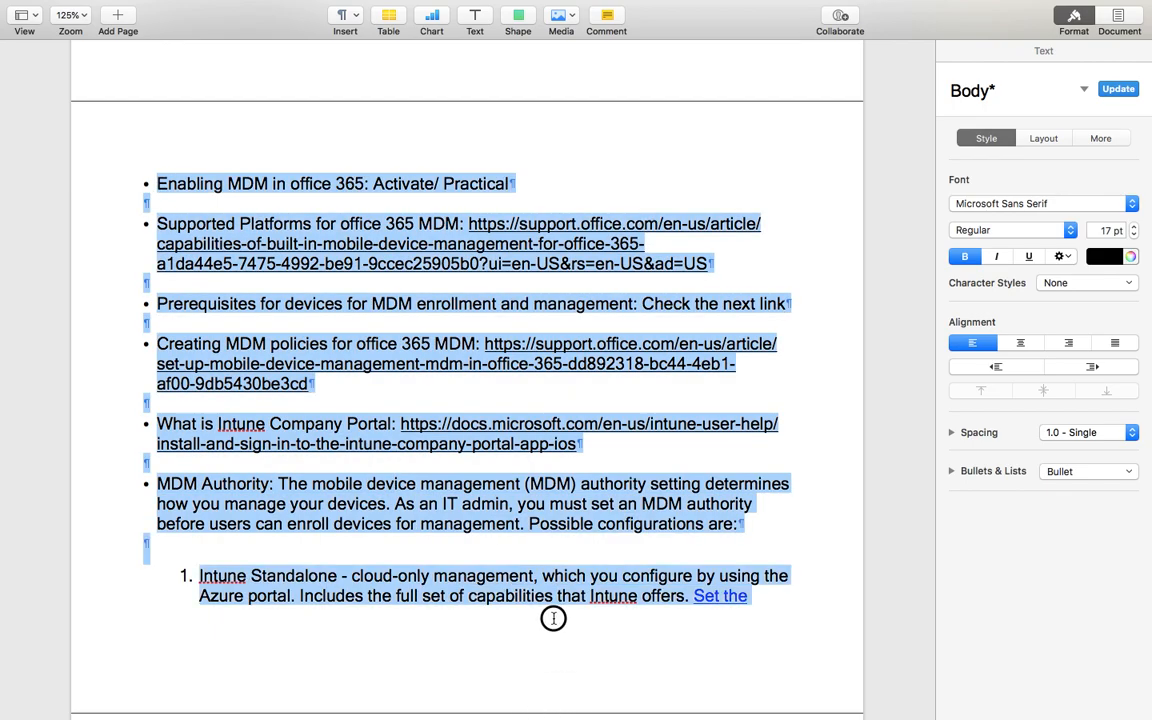
click(525, 661)
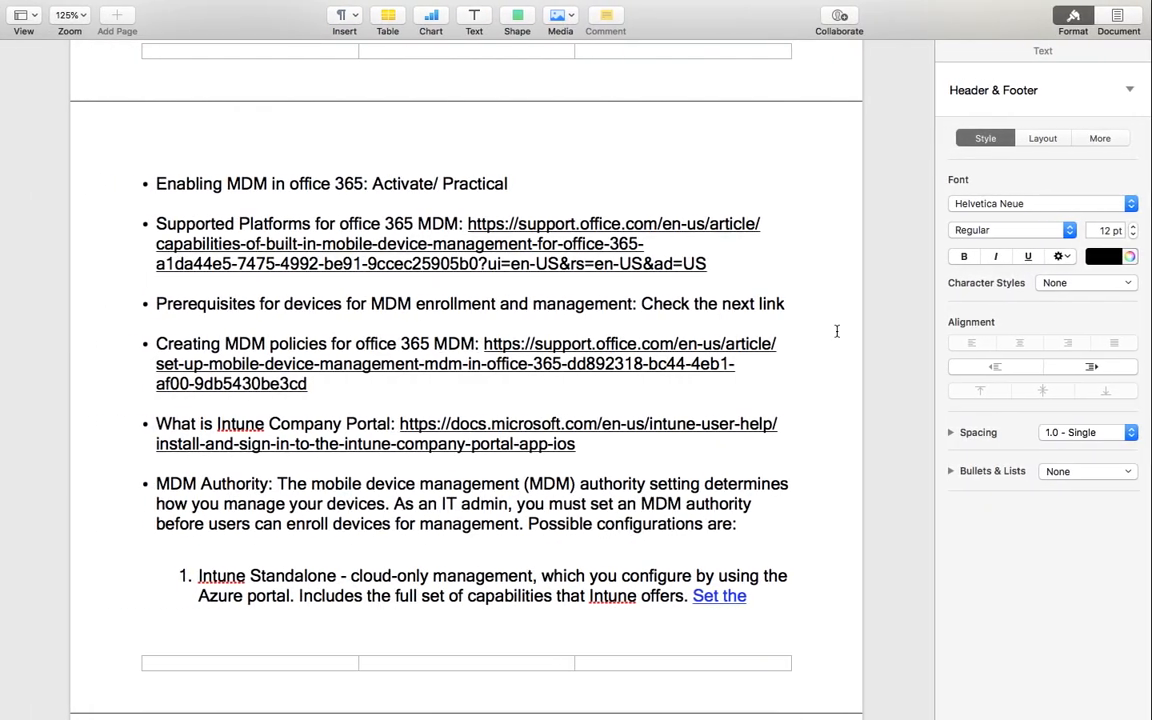
mouse_move(957, 6)
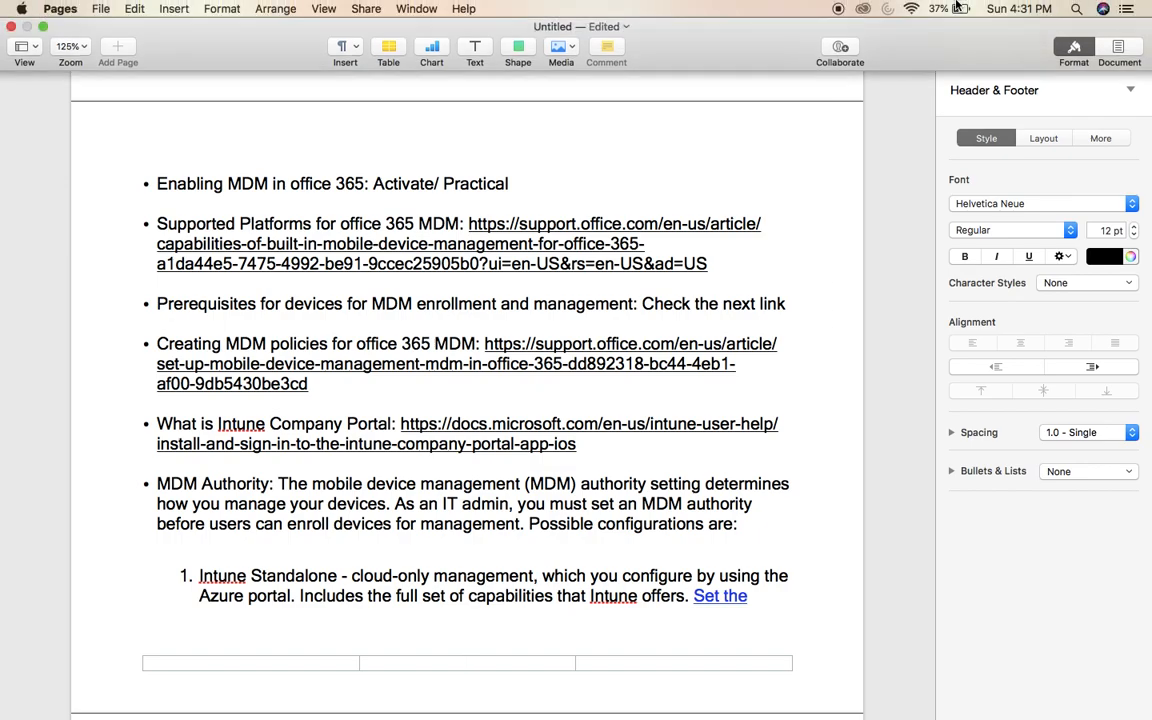